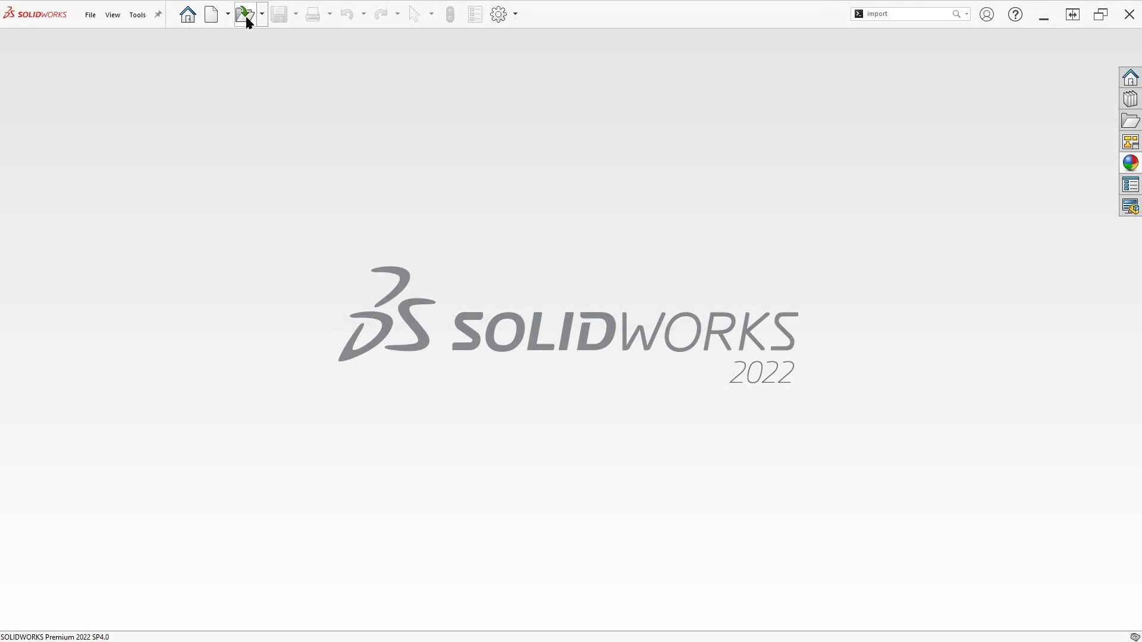
# - Select Knife Handle - Multi-Surface.STEP to open, after reviewing and accepting the import options
pyautogui.click(246, 14)
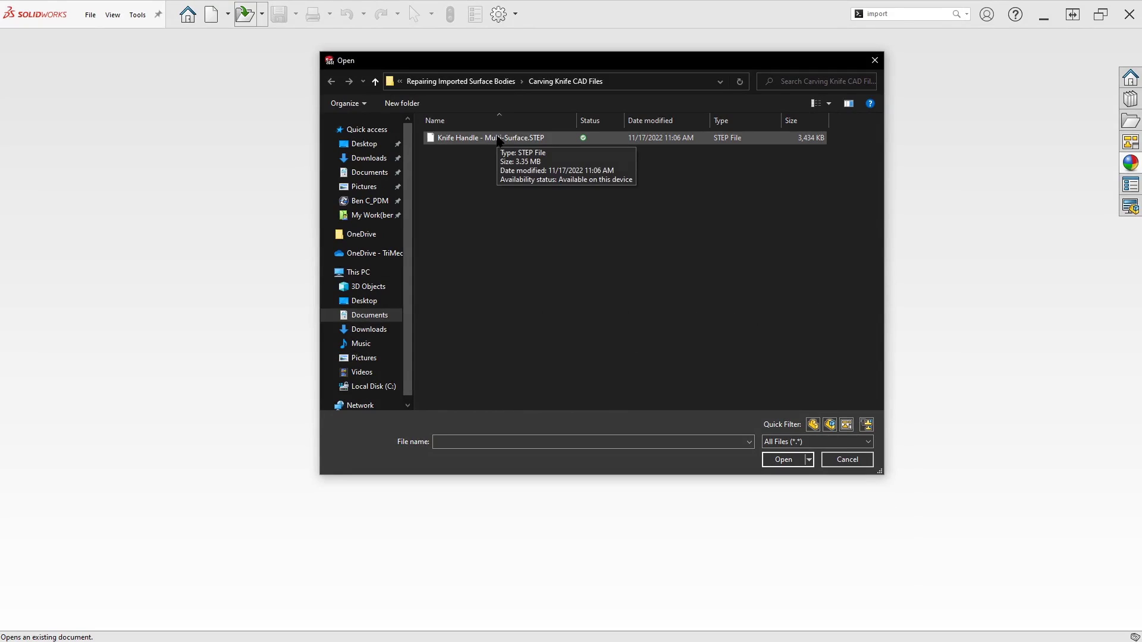
pyautogui.click(498, 139)
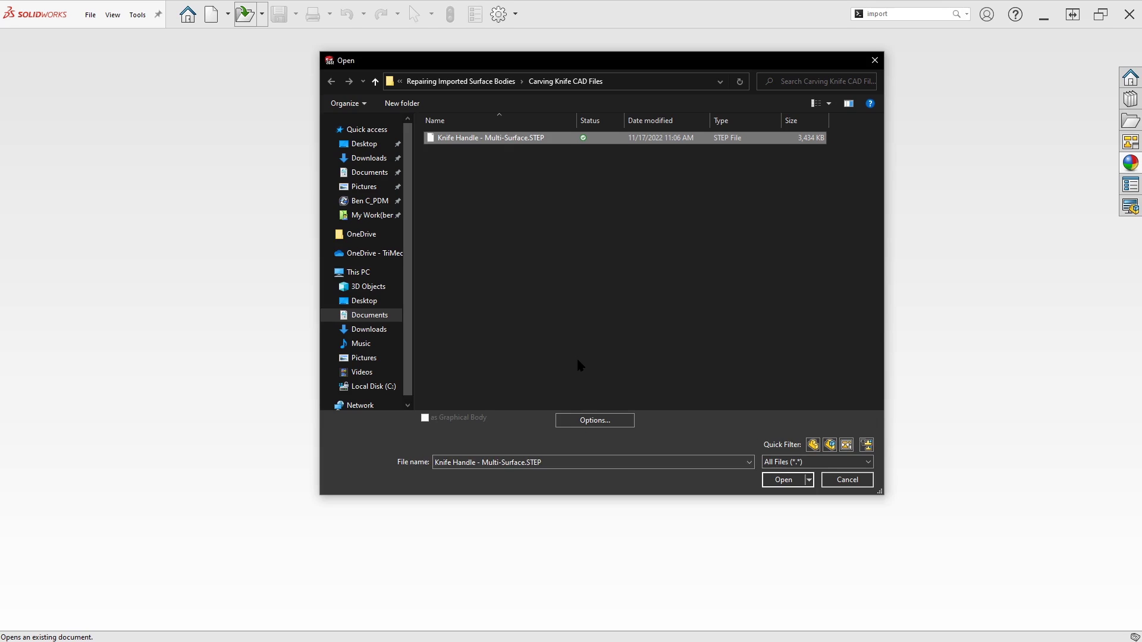
pyautogui.click(593, 421)
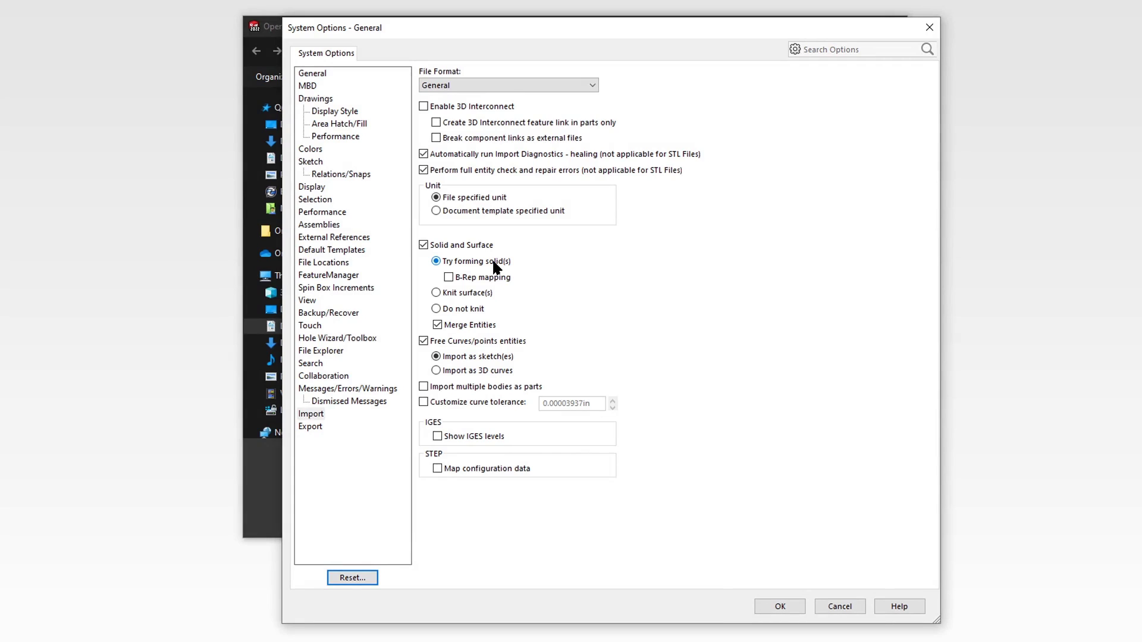
pyautogui.click(780, 606)
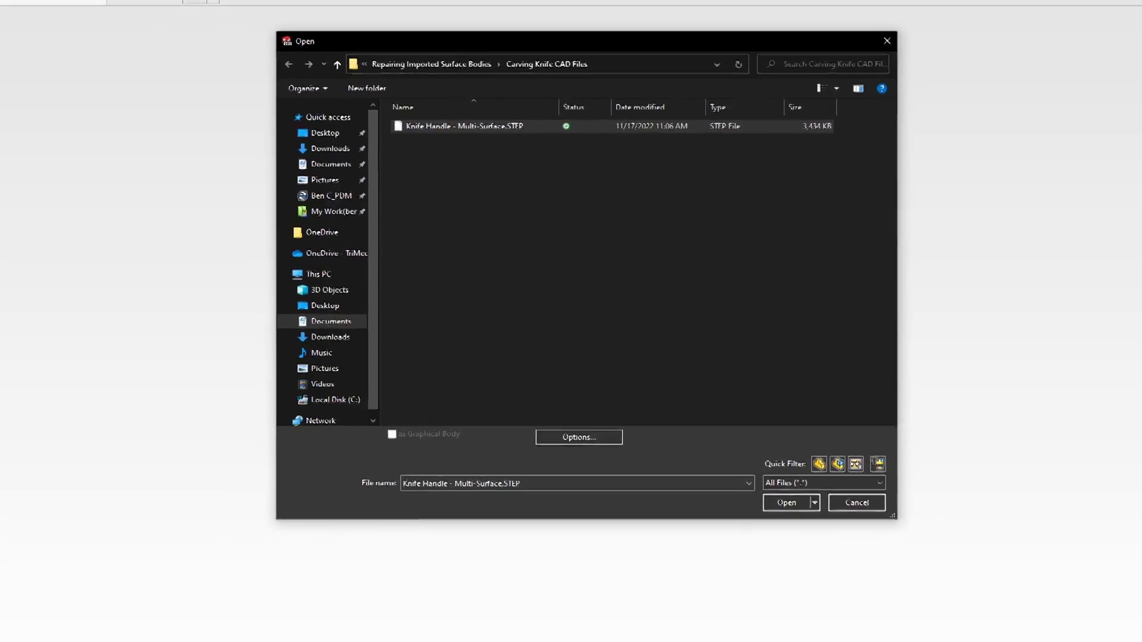
pyautogui.hotkey('alt', 'Tab')
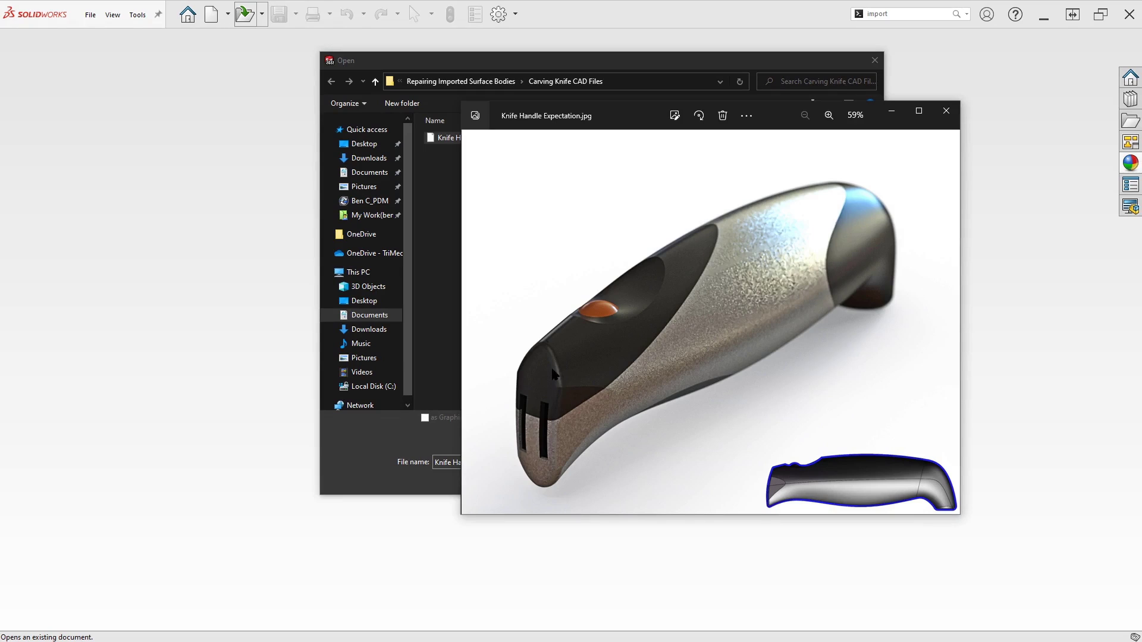
pyautogui.click(898, 117)
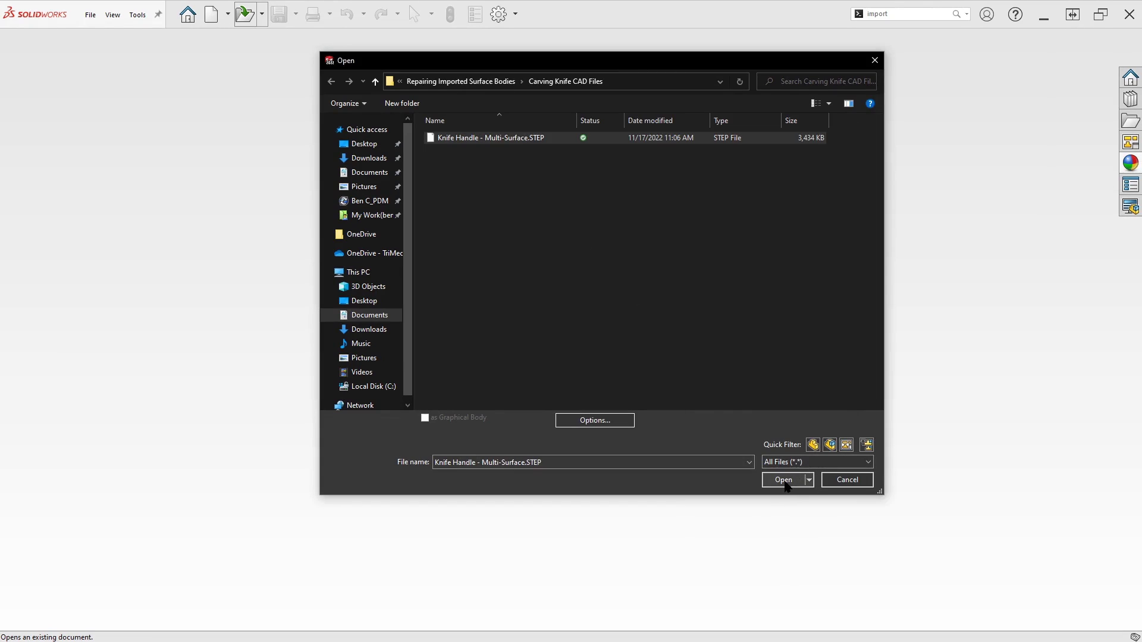
# - Import the STEP file and run Import Diagnostics, locating the faulty face, Gap<2> and Gap<3>
pyautogui.click(784, 480)
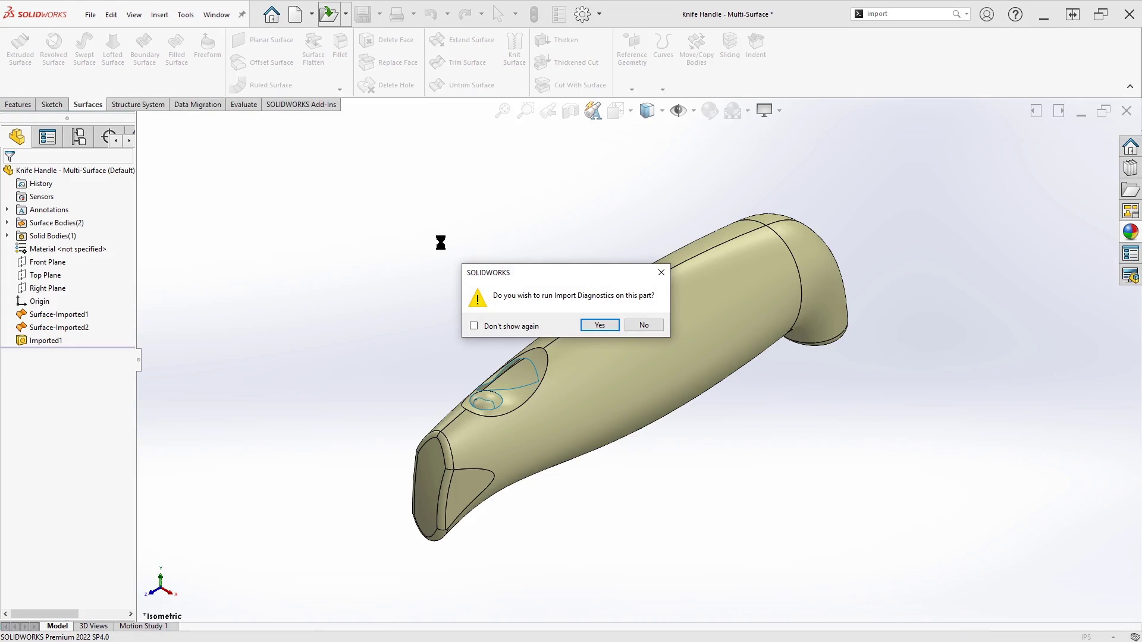
pyautogui.moveTo(551, 270); pyautogui.dragTo(515, 195)
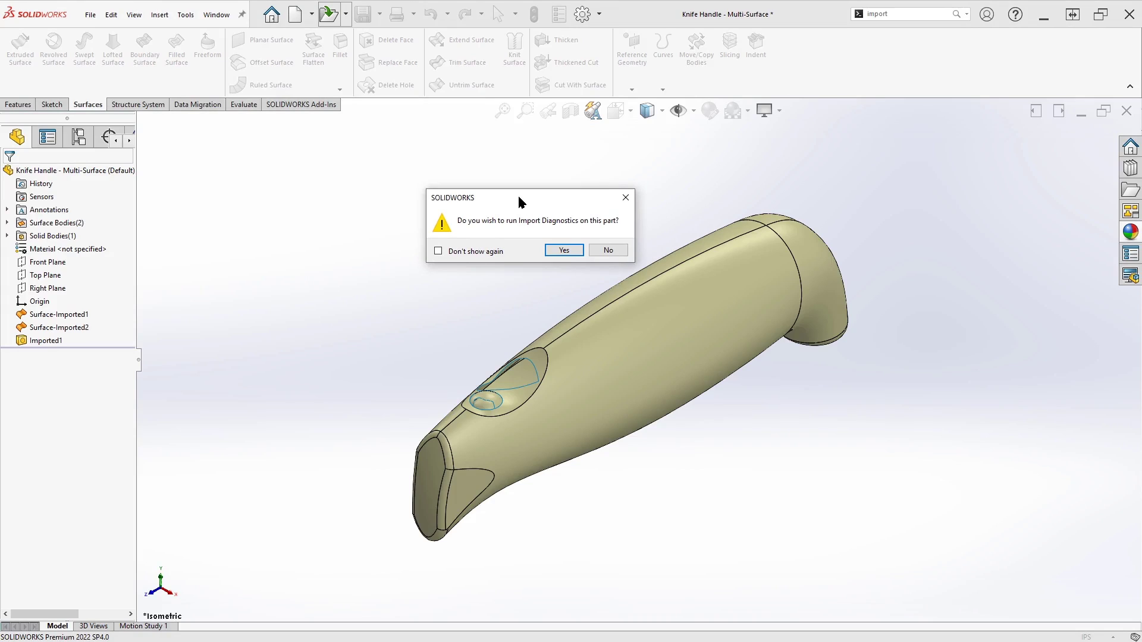
pyautogui.click(563, 250)
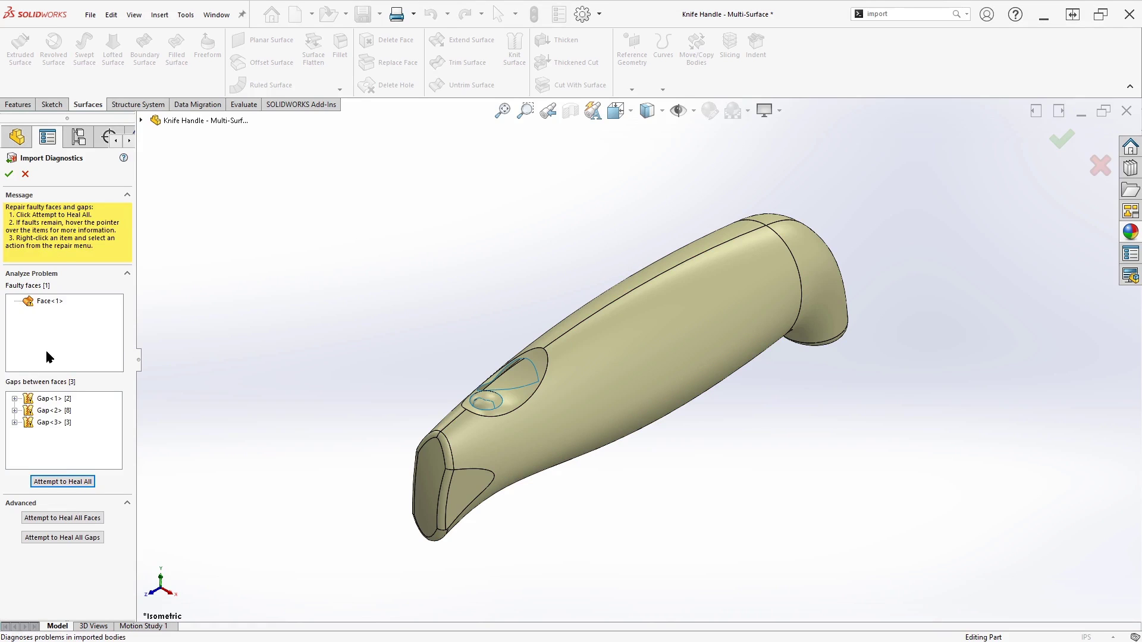
pyautogui.click(42, 303)
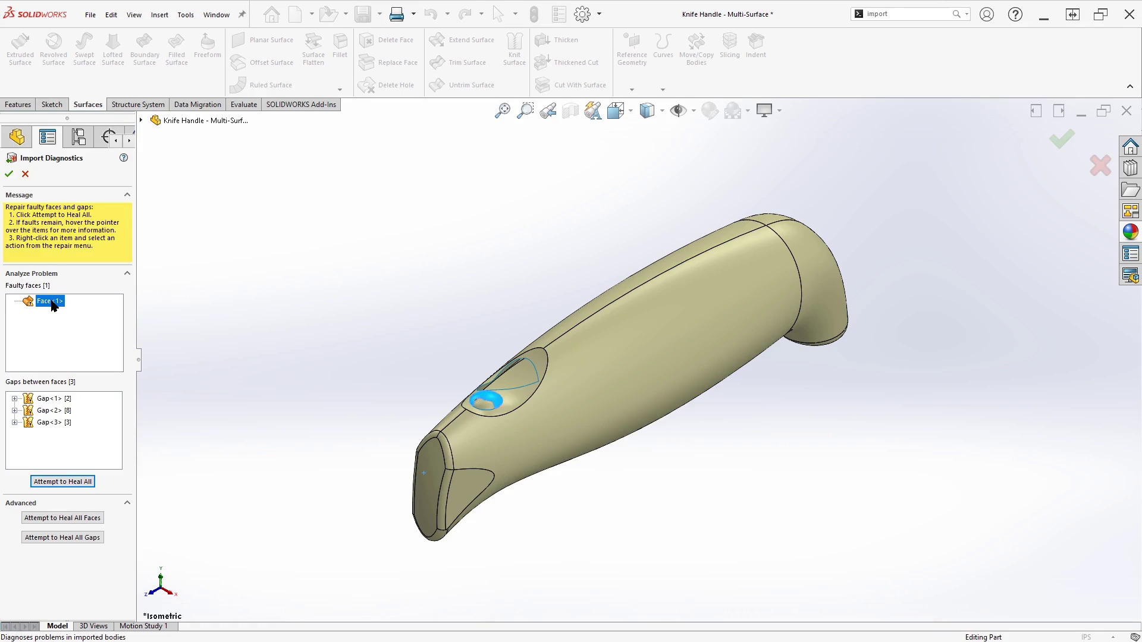
pyautogui.click(48, 411)
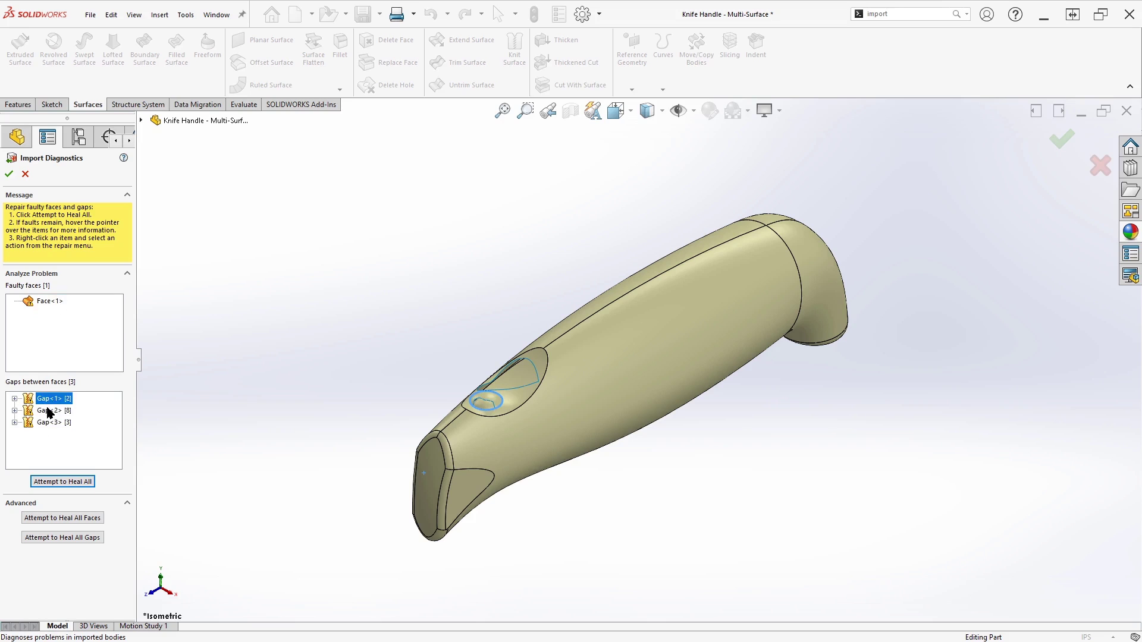
pyautogui.click(48, 424)
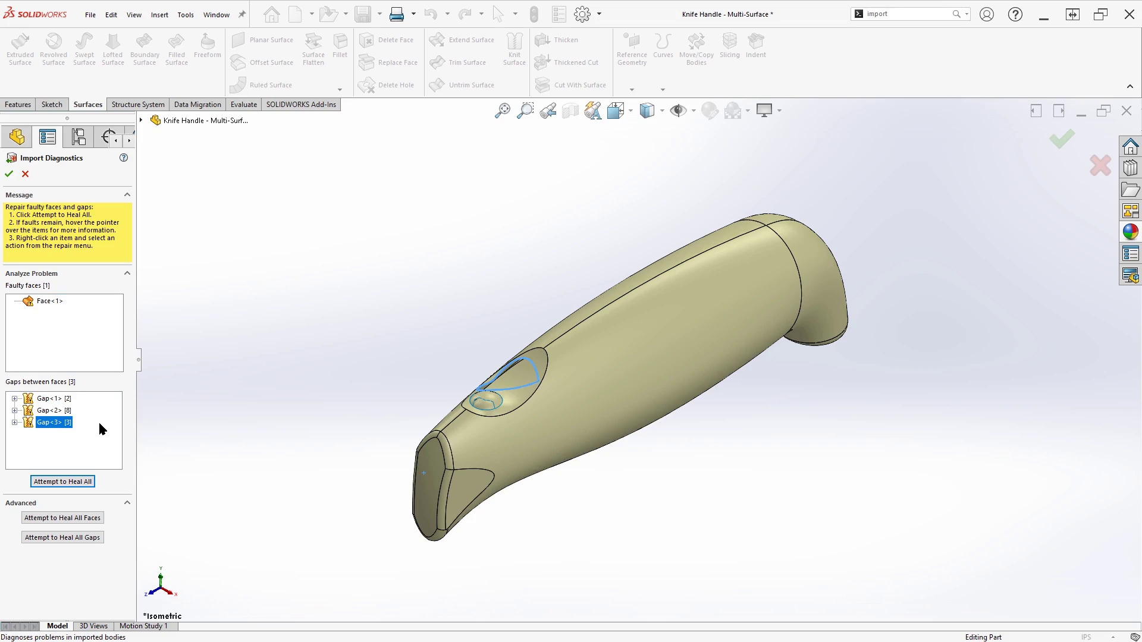
# - Heal all faulty faces and gaps, accept the repair, and decline FeatureWorks recognition
pyautogui.click(83, 520)
pyautogui.click(88, 541)
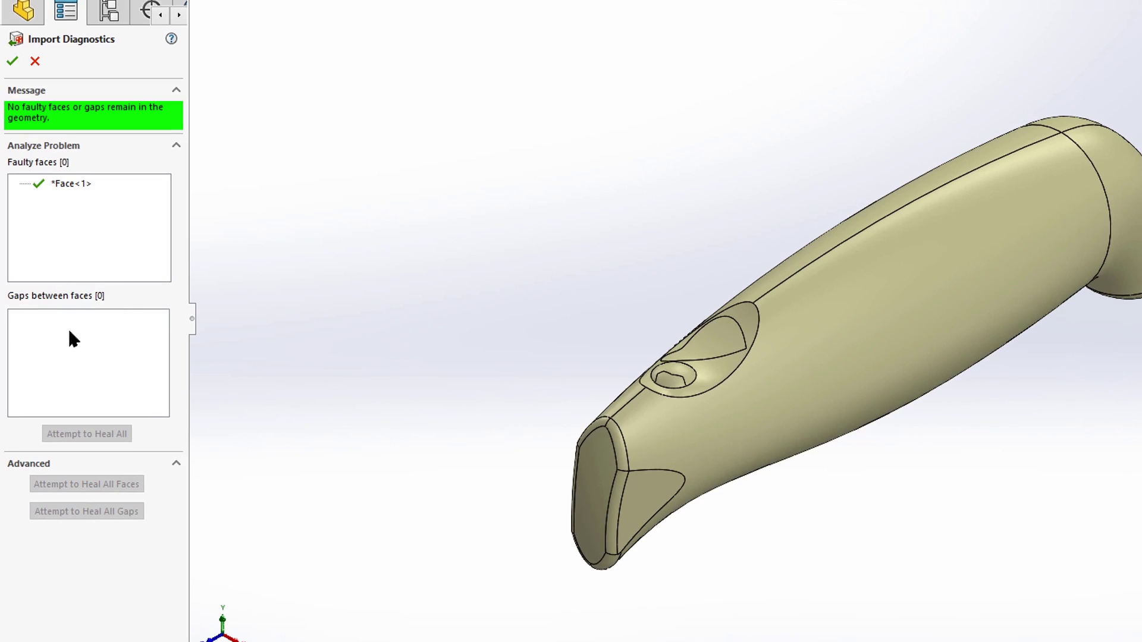
pyautogui.click(12, 62)
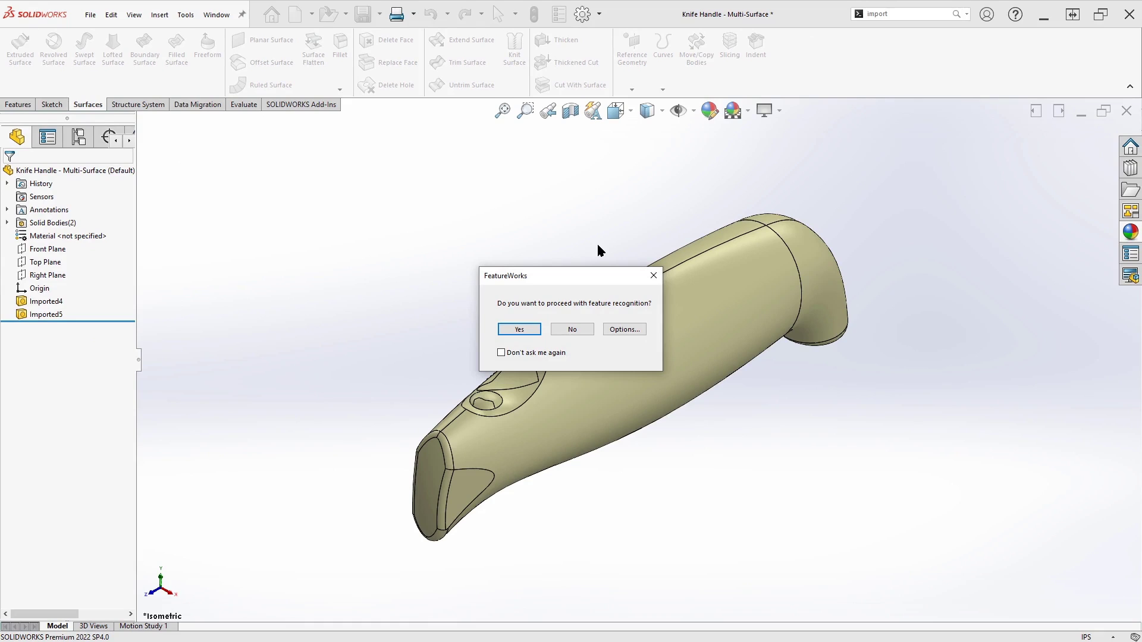
pyautogui.click(573, 330)
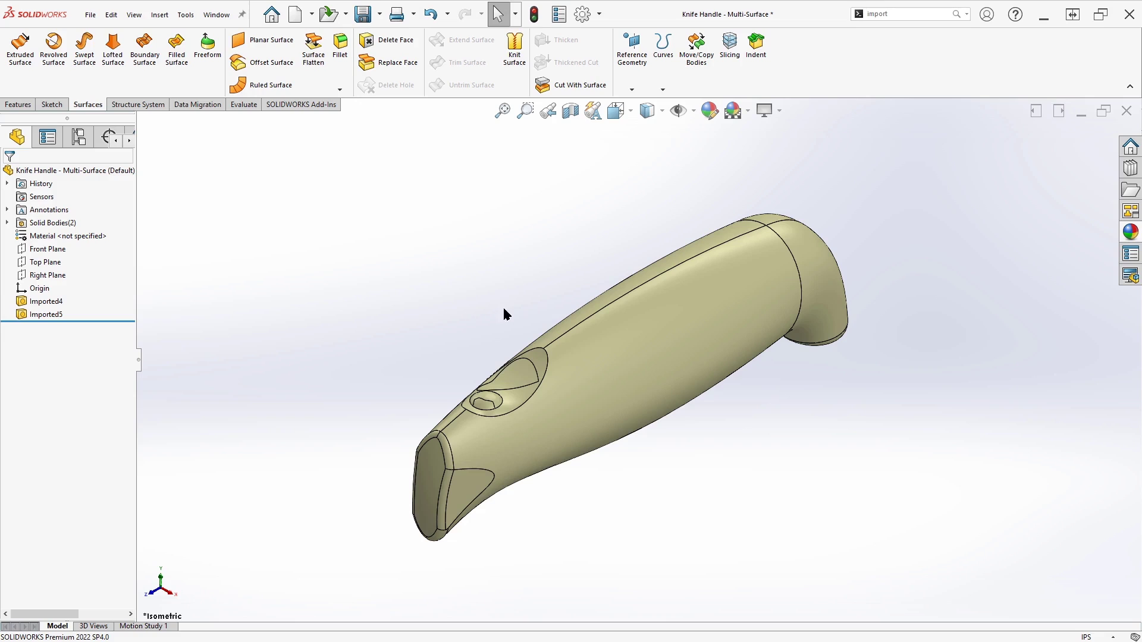
# - Expand Solid Bodies and hide, then show again, the Imported5 body
pyautogui.click(8, 222)
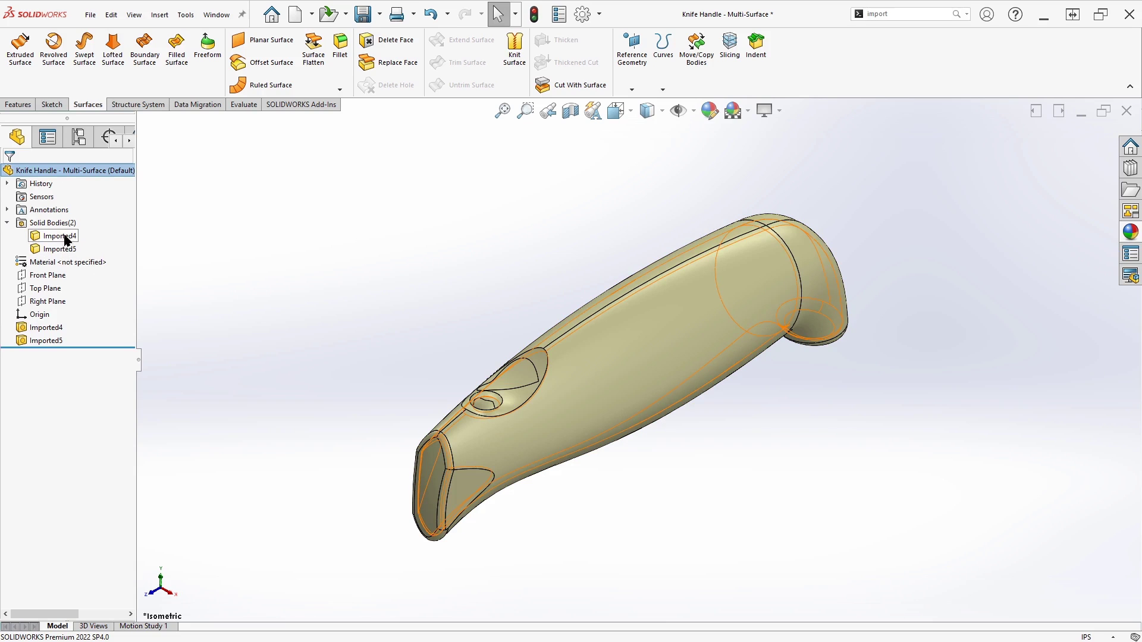
pyautogui.press('Tab')
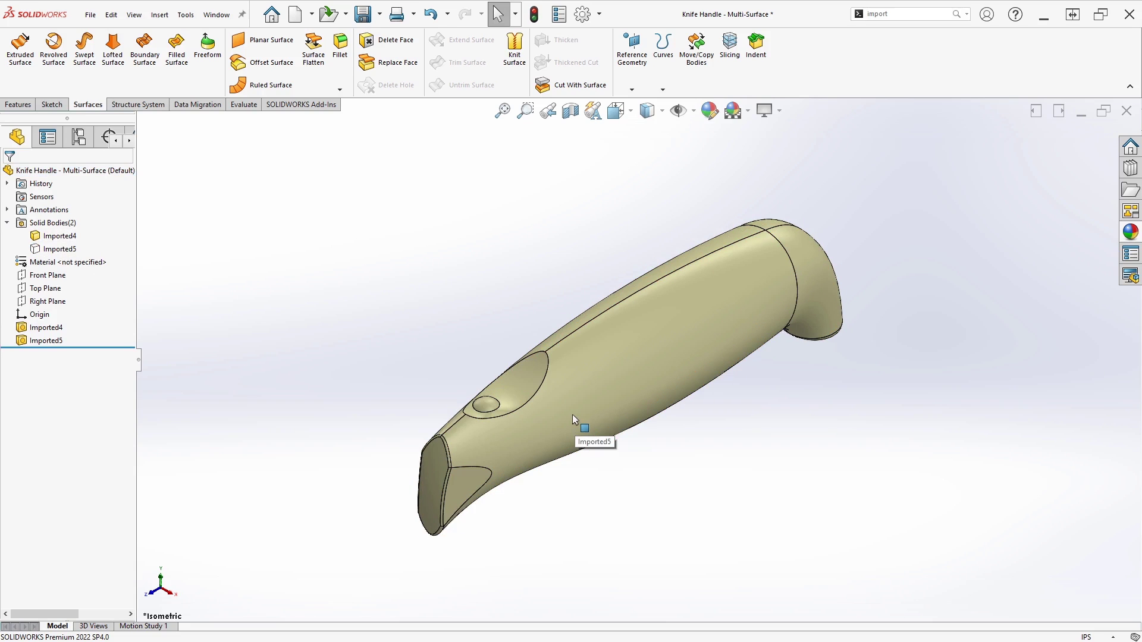
pyautogui.click(57, 237)
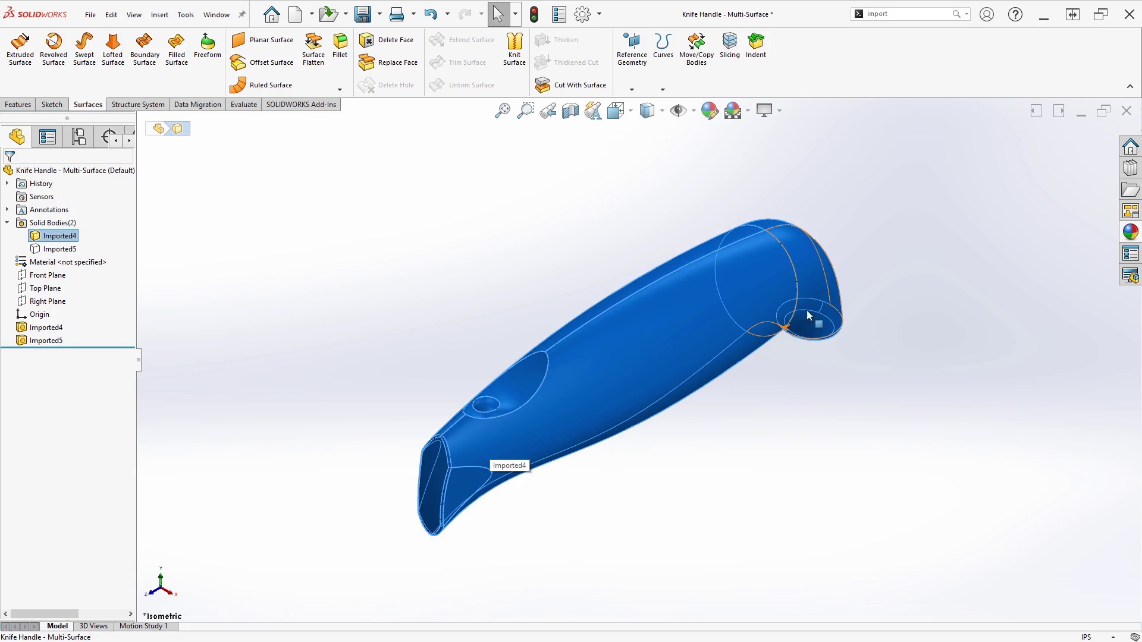
pyautogui.click(56, 249)
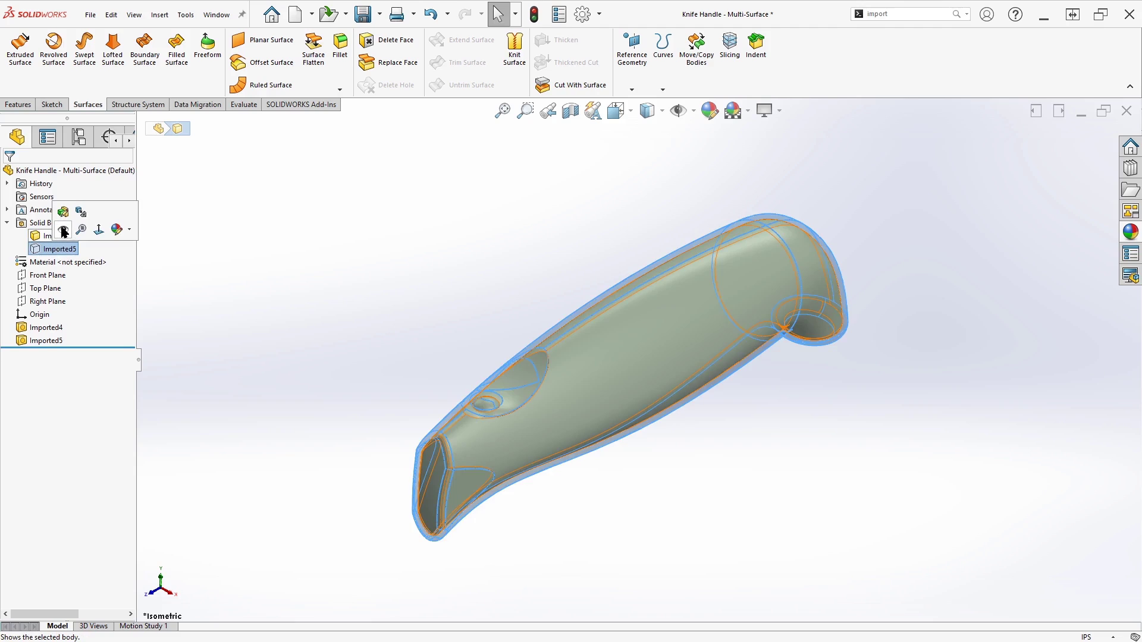
pyautogui.click(63, 231)
pyautogui.click(58, 236)
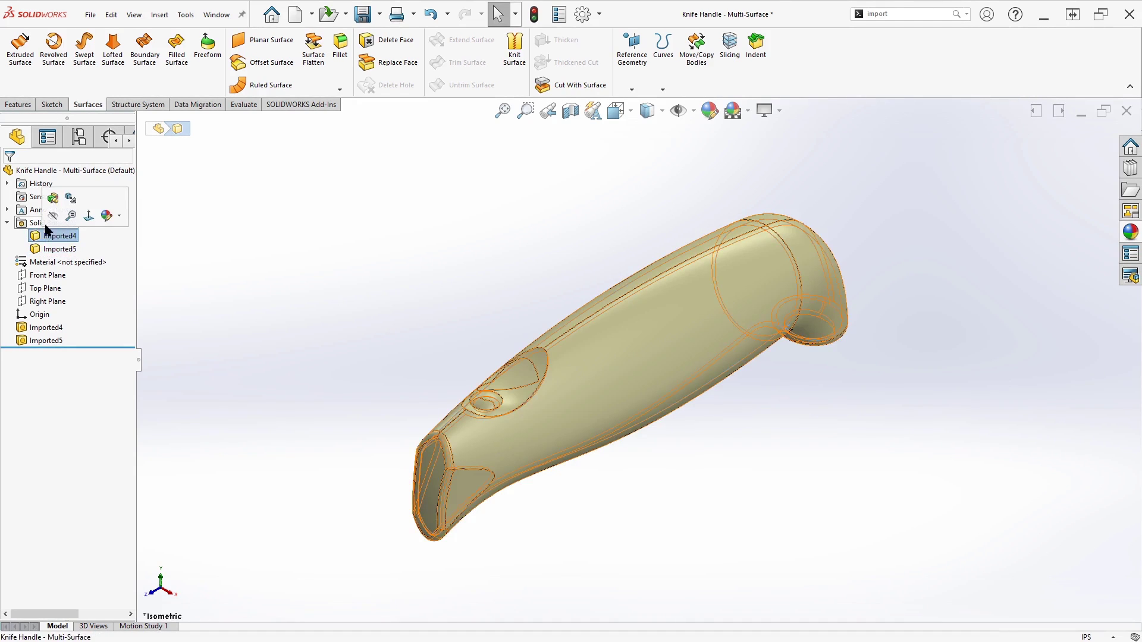
pyautogui.click(369, 265)
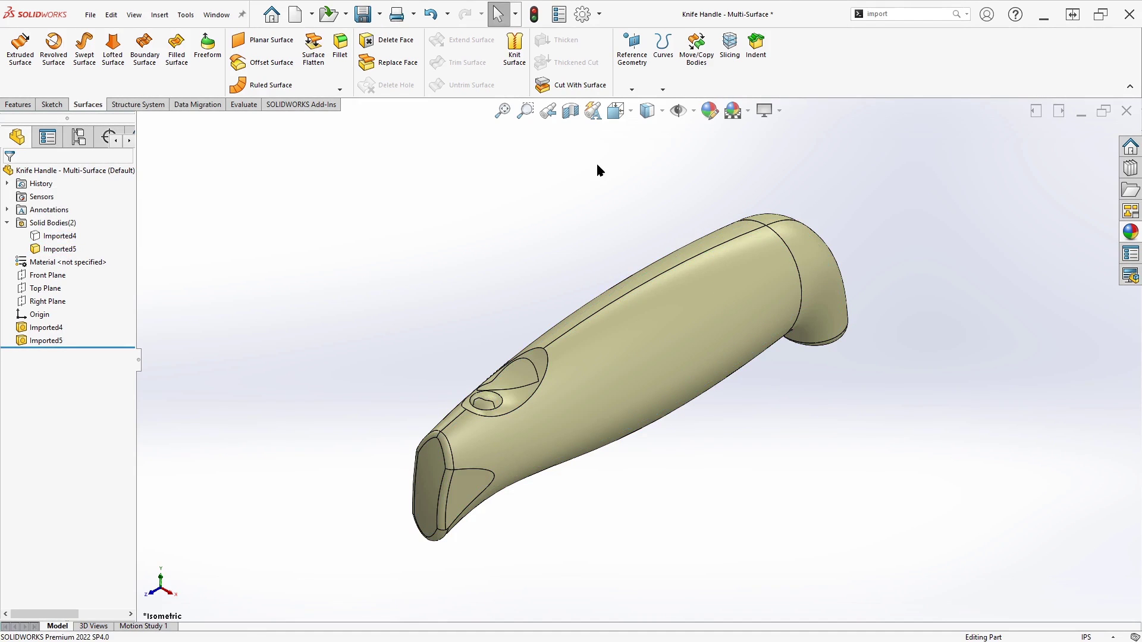
# - Section the handle at -3.43in to inspect the cut, then remove the section and select Imported4
pyautogui.click(569, 111)
pyautogui.moveTo(389, 494); pyautogui.dragTo(450, 326)
pyautogui.click(9, 173)
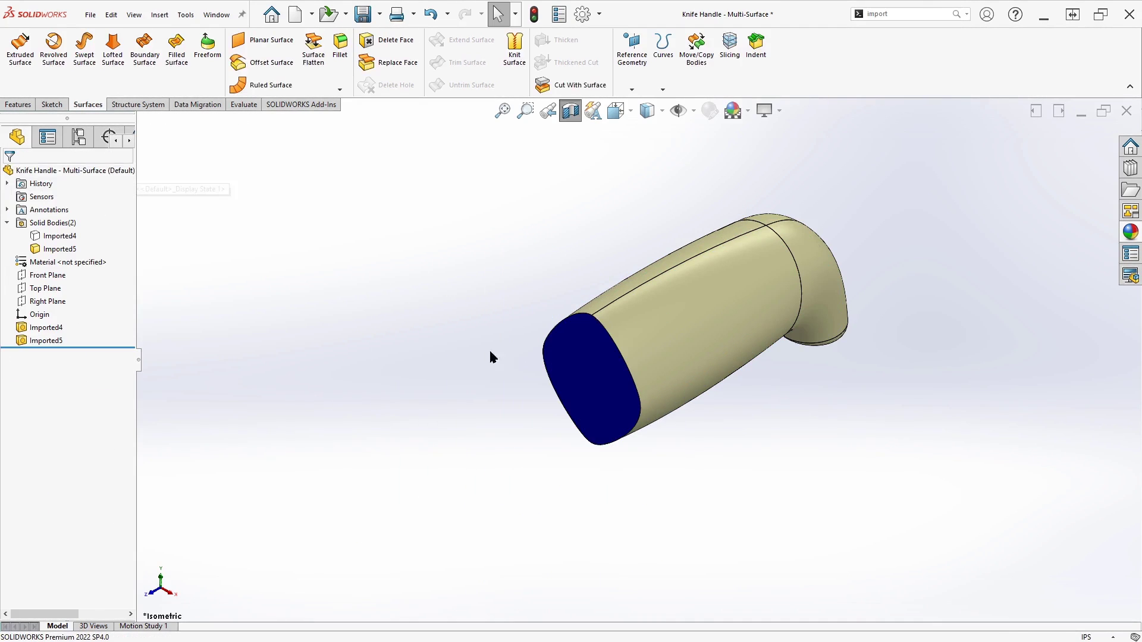
pyautogui.moveTo(492, 358); pyautogui.dragTo(528, 257, button='middle')
pyautogui.click(570, 111)
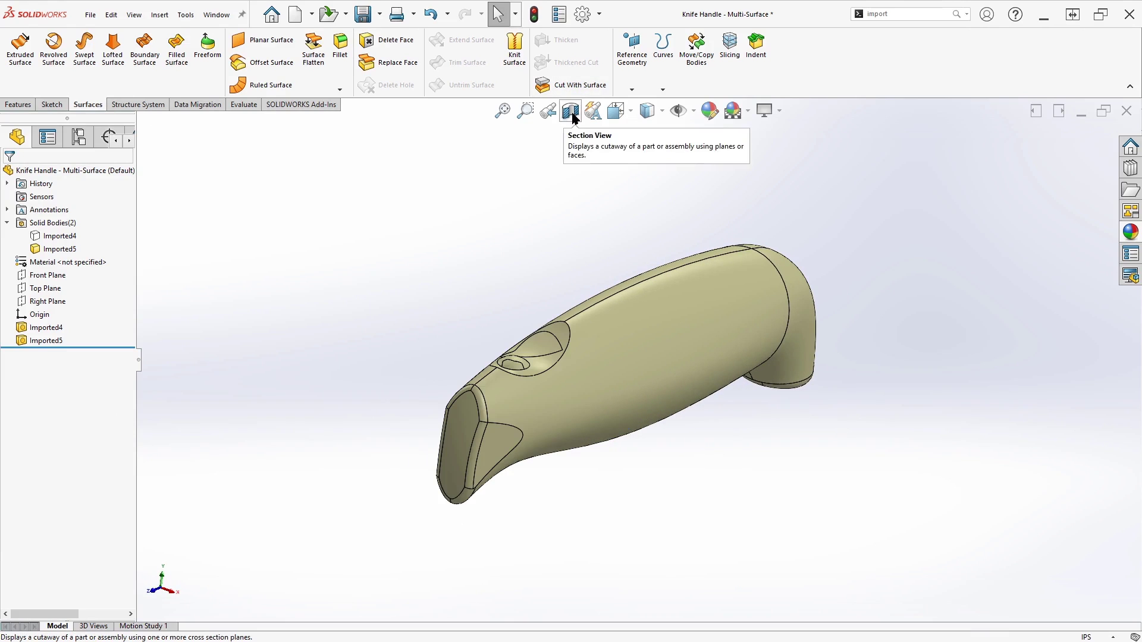
pyautogui.click(58, 238)
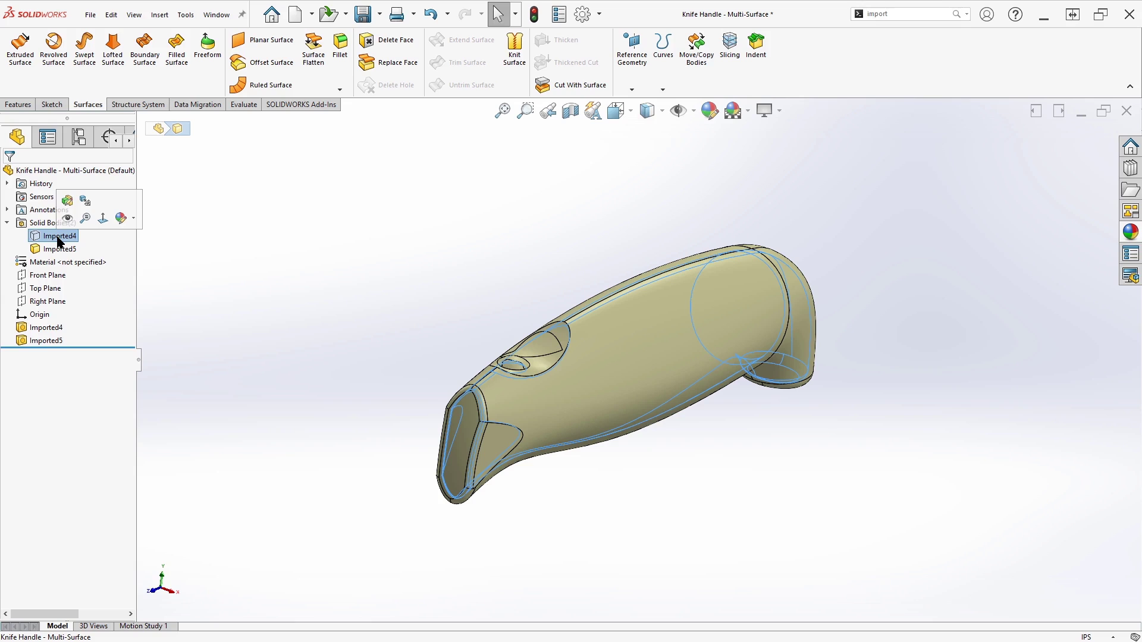
# - Select both Imported4 and Imported5 and start a Combine set to Subtract
pyautogui.rightClick(60, 236)
pyautogui.press('Escape')
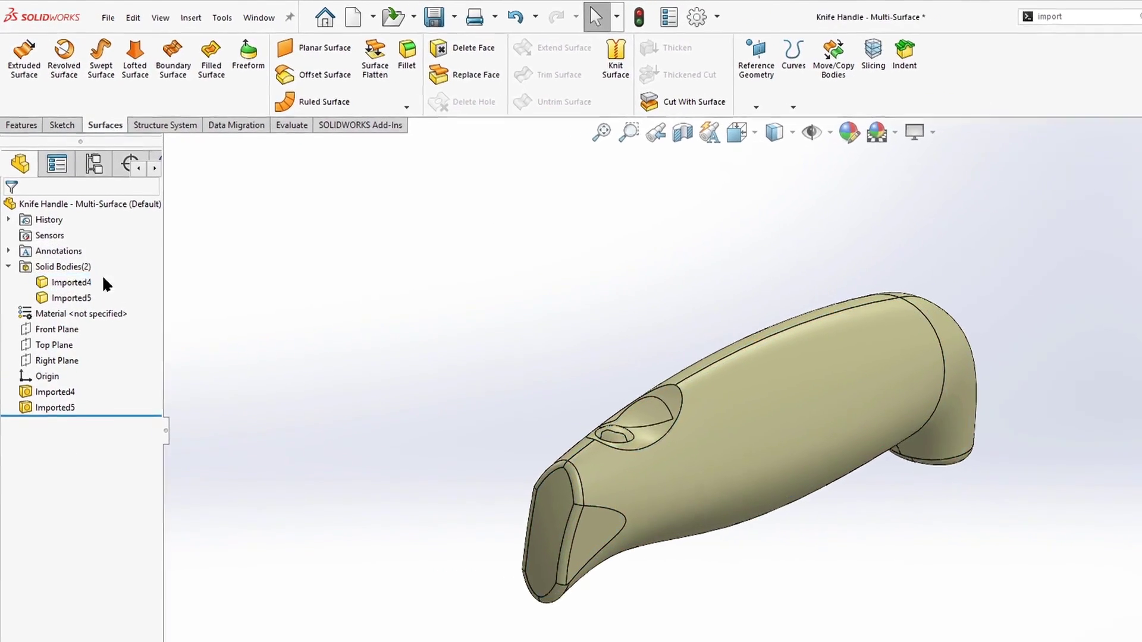
pyautogui.keyDown('ctrl'); pyautogui.click(64, 250); pyautogui.keyUp('ctrl')
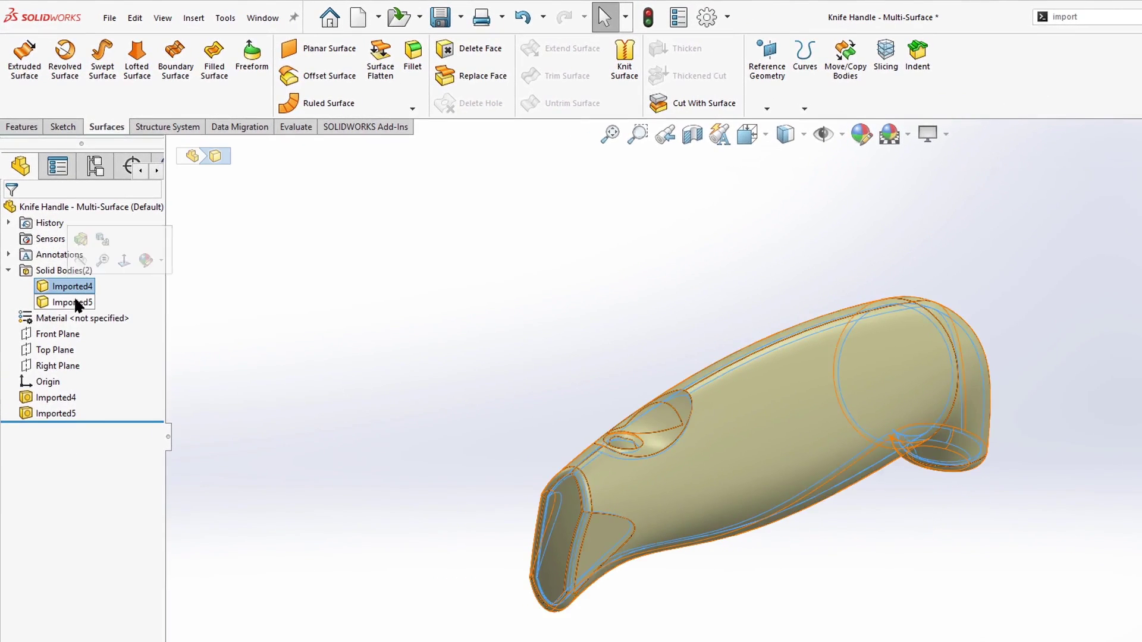
pyautogui.rightClick(69, 302)
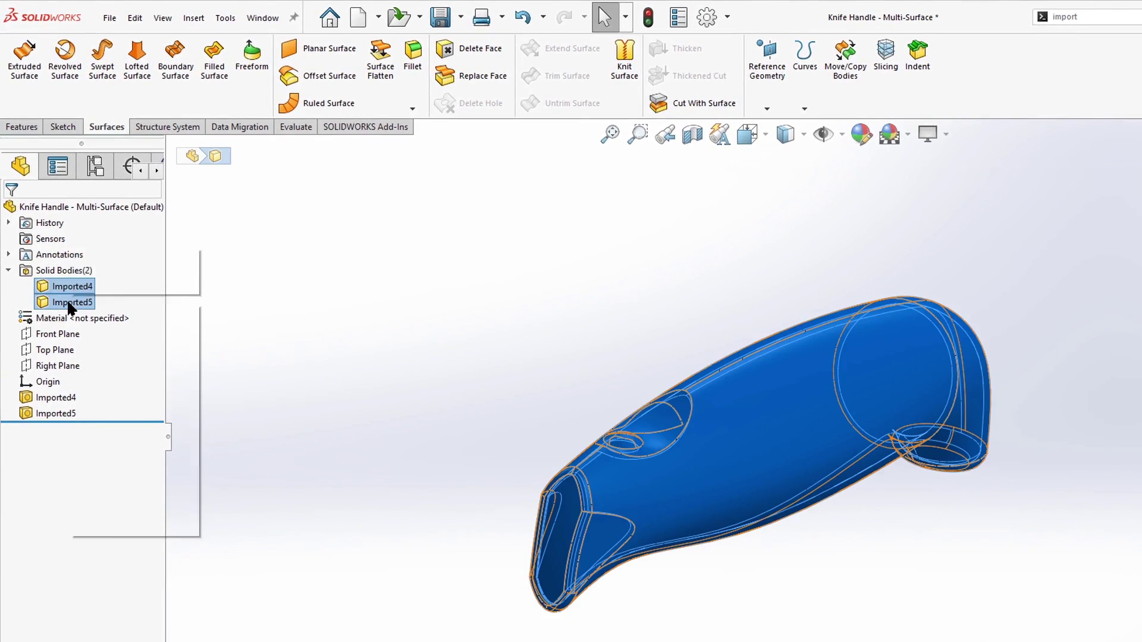
pyautogui.click(112, 400)
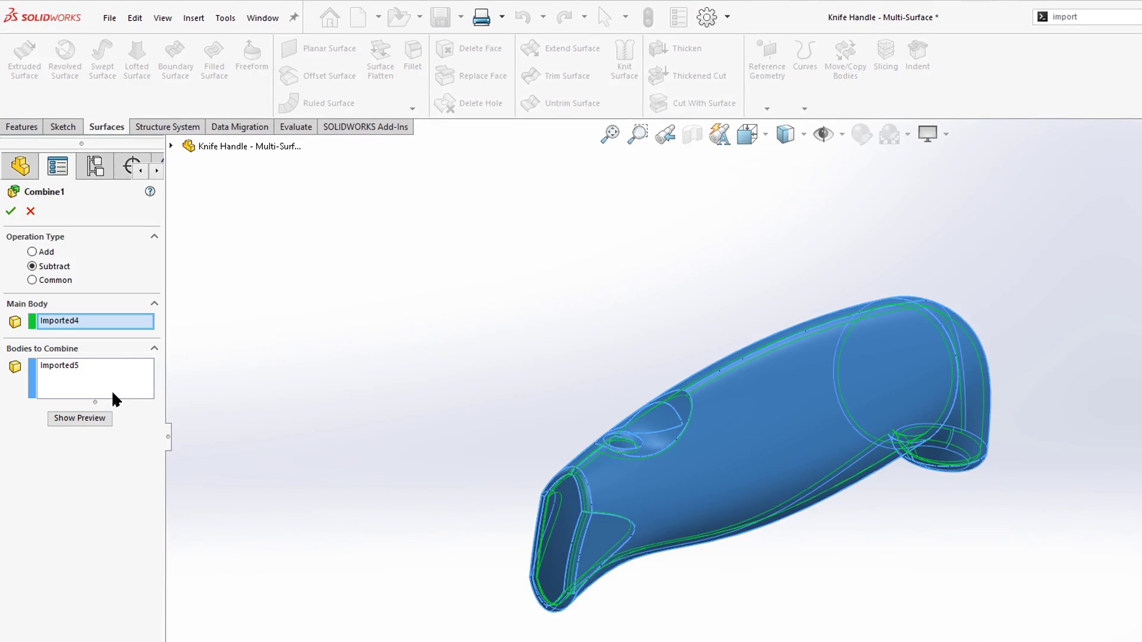
pyautogui.click(53, 269)
# - Set Imported5 as the main body of the subtract combine
pyautogui.click(66, 323)
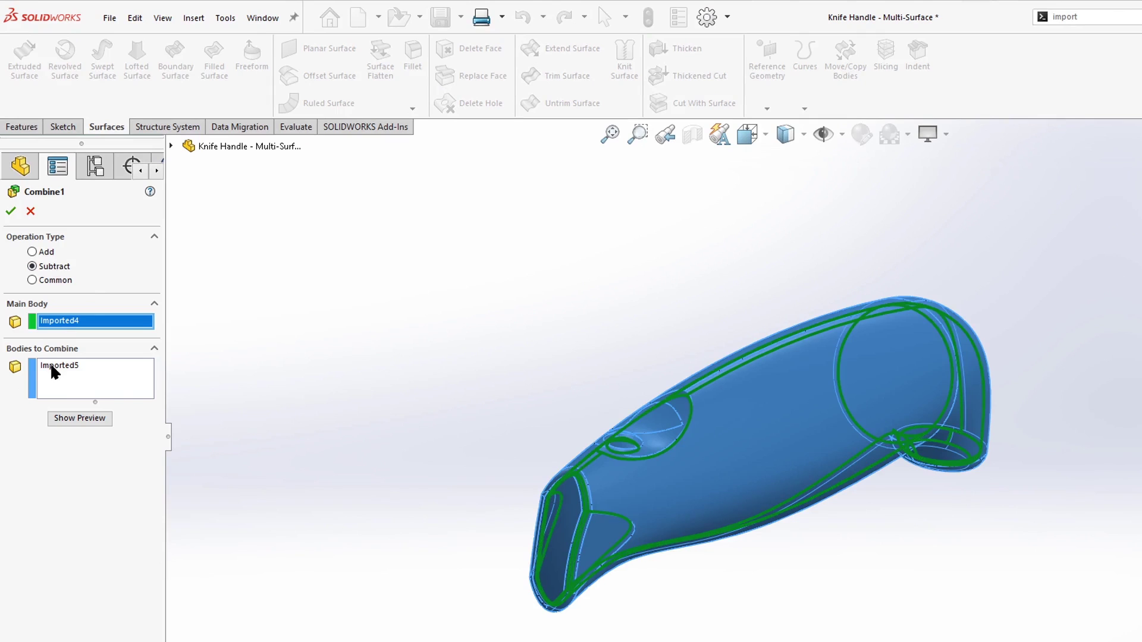
pyautogui.click(52, 364)
pyautogui.click(60, 320)
pyautogui.click(66, 368)
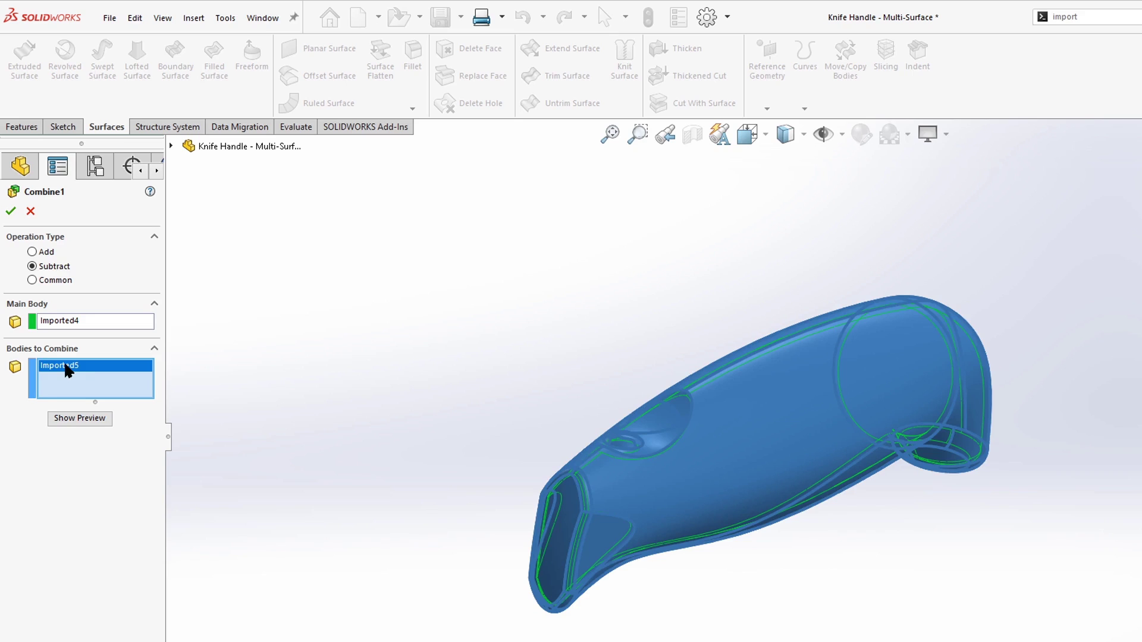
pyautogui.click(70, 321)
pyautogui.click(65, 367)
pyautogui.click(70, 322)
pyautogui.click(63, 364)
pyautogui.click(62, 321)
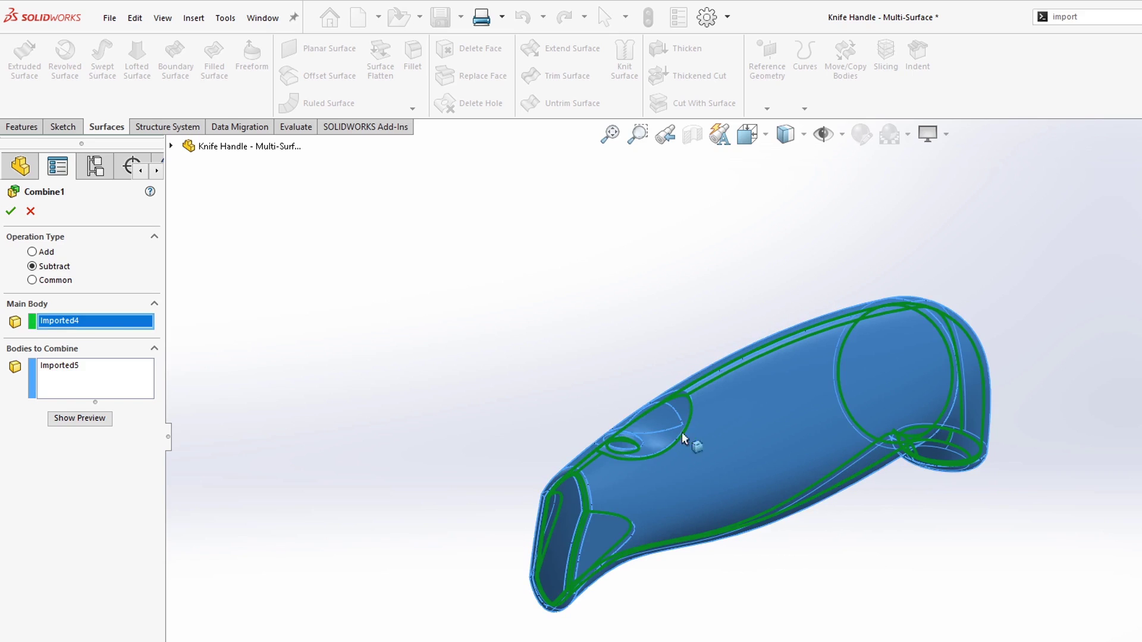
pyautogui.click(723, 449)
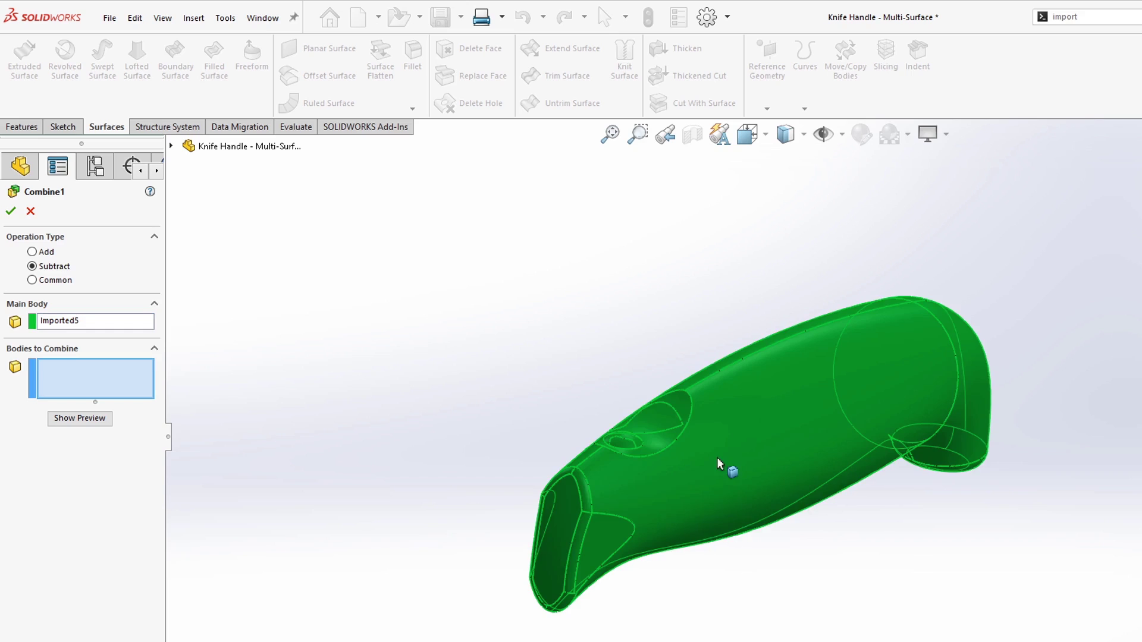
# - Add Imported4 as the body to subtract and apply the combine
pyautogui.click(172, 146)
pyautogui.click(187, 210)
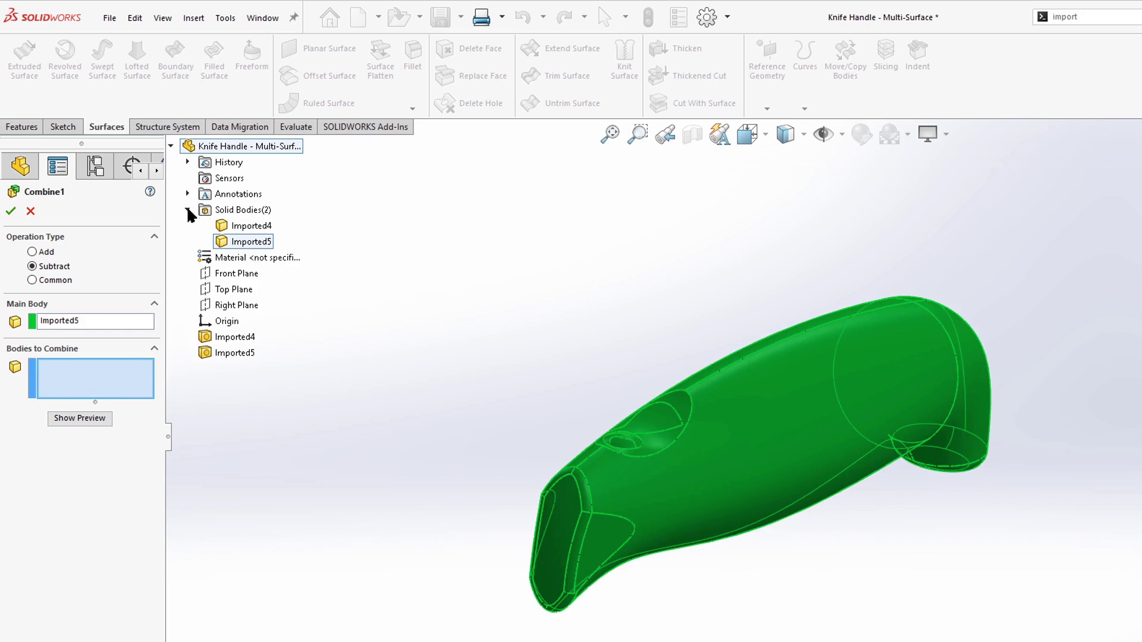
pyautogui.click(257, 231)
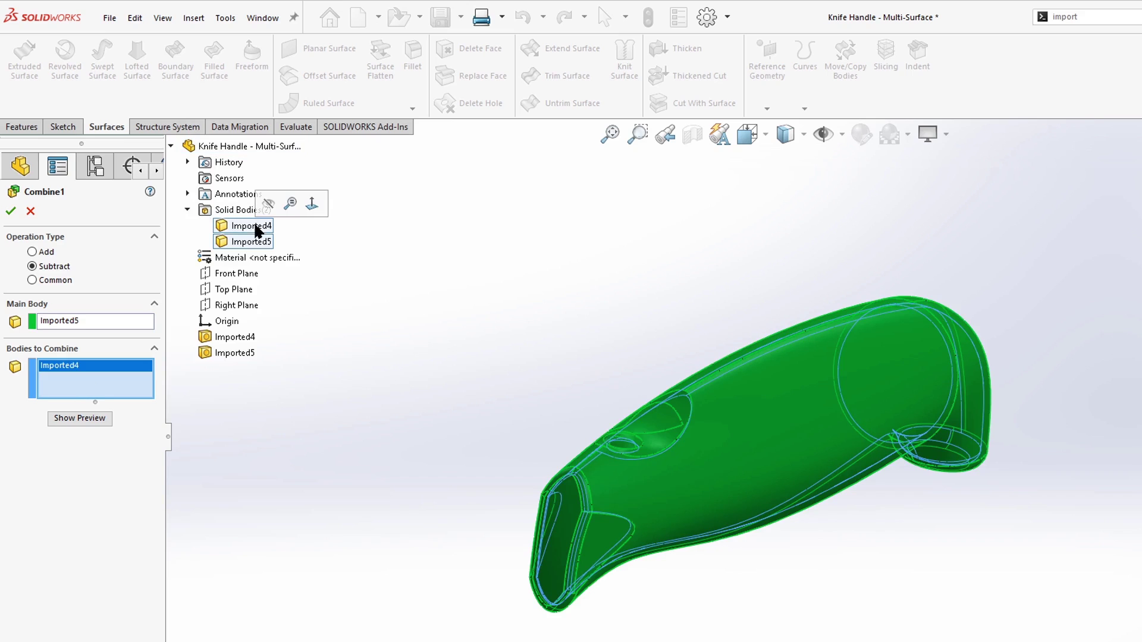
pyautogui.click(10, 212)
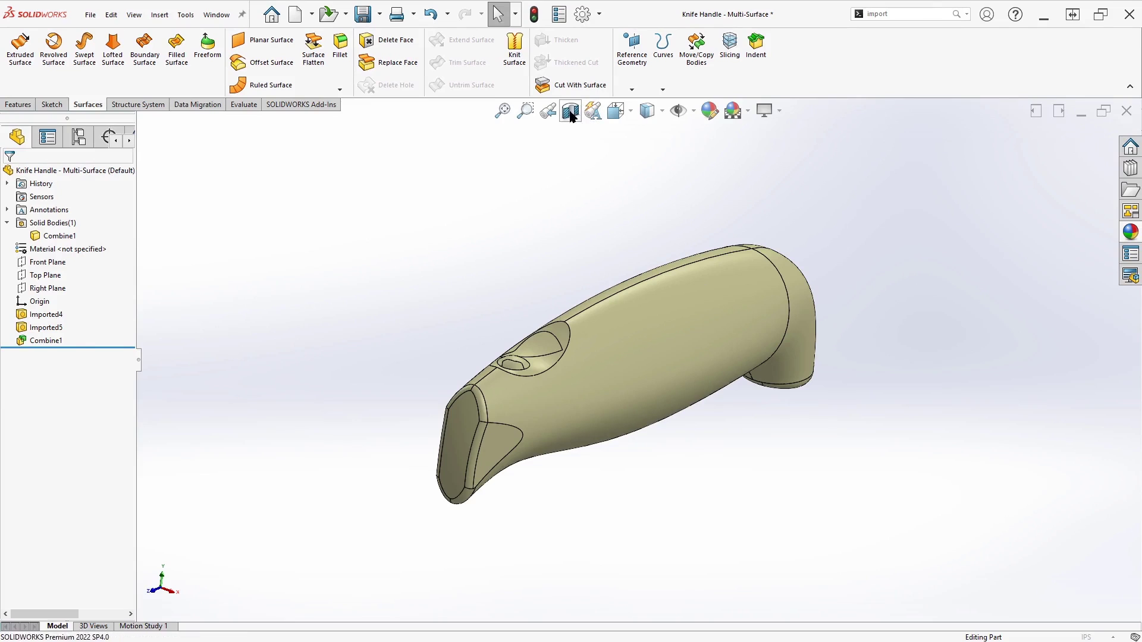
pyautogui.click(571, 115)
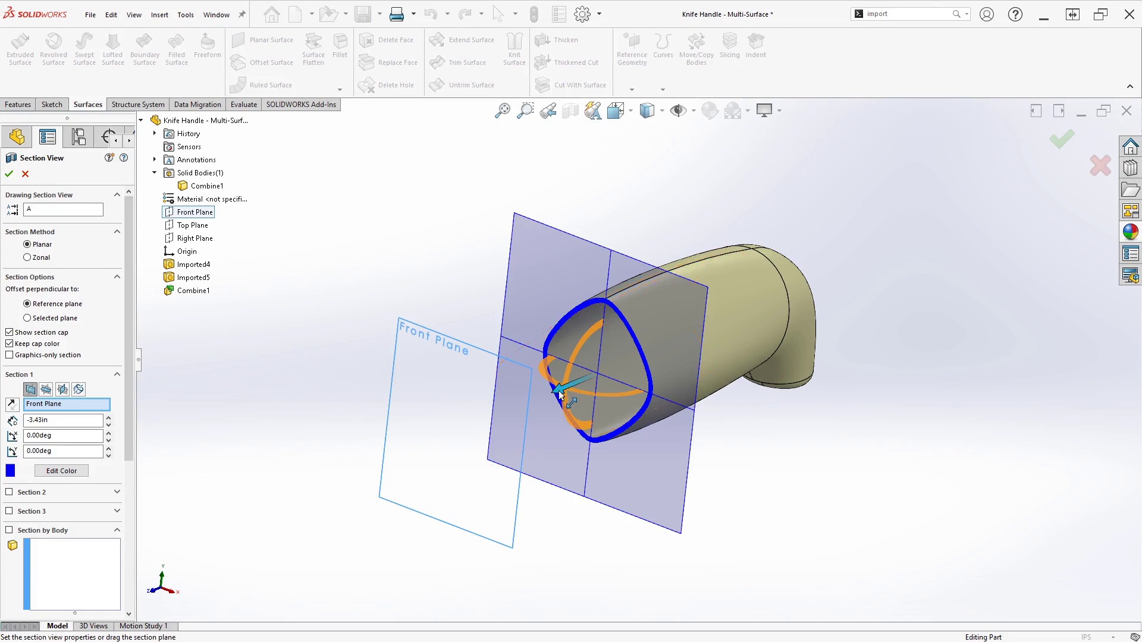
pyautogui.moveTo(558, 394)
pyautogui.mouseDown()
pyautogui.moveTo(499, 420)
pyautogui.moveTo(577, 392)
pyautogui.mouseUp()
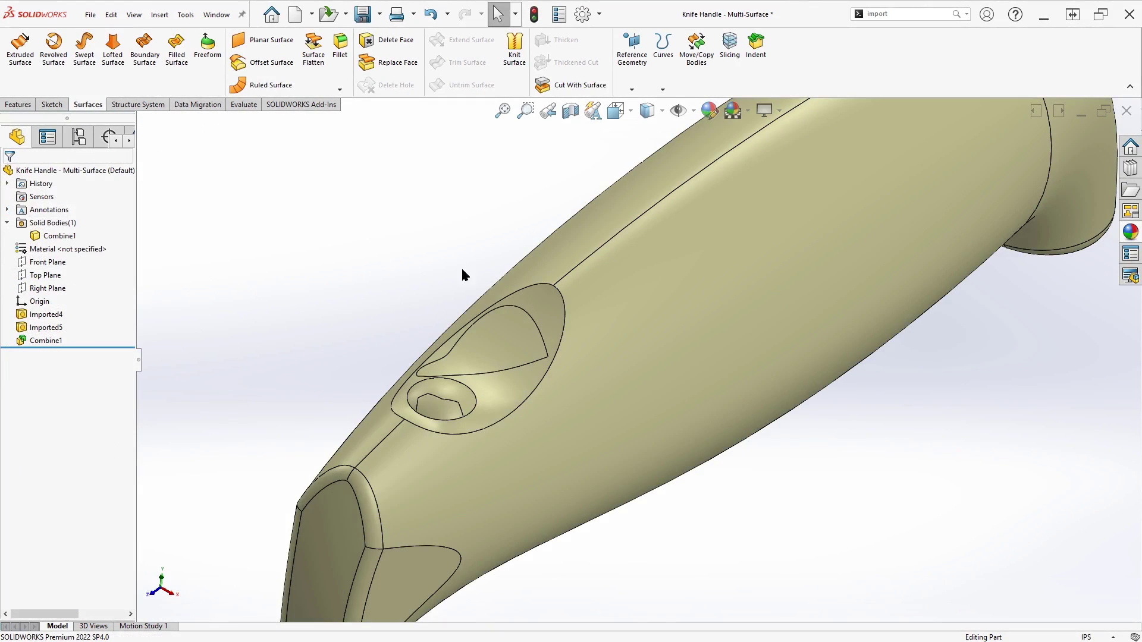
pyautogui.click(480, 356)
pyautogui.click(430, 410)
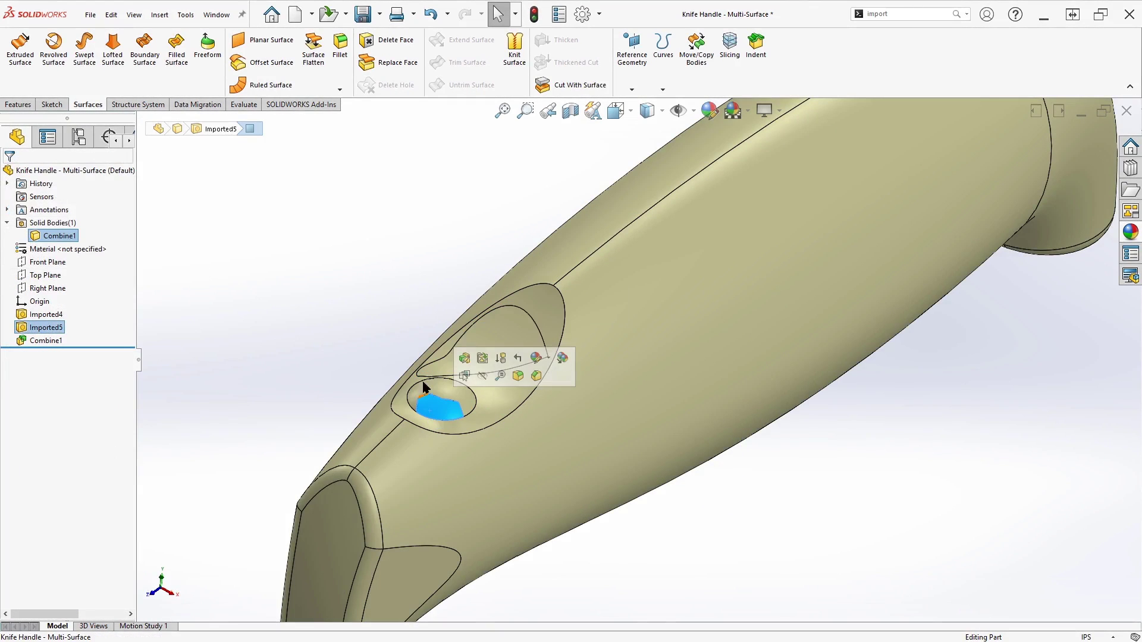
pyautogui.click(483, 325)
pyautogui.click(405, 289)
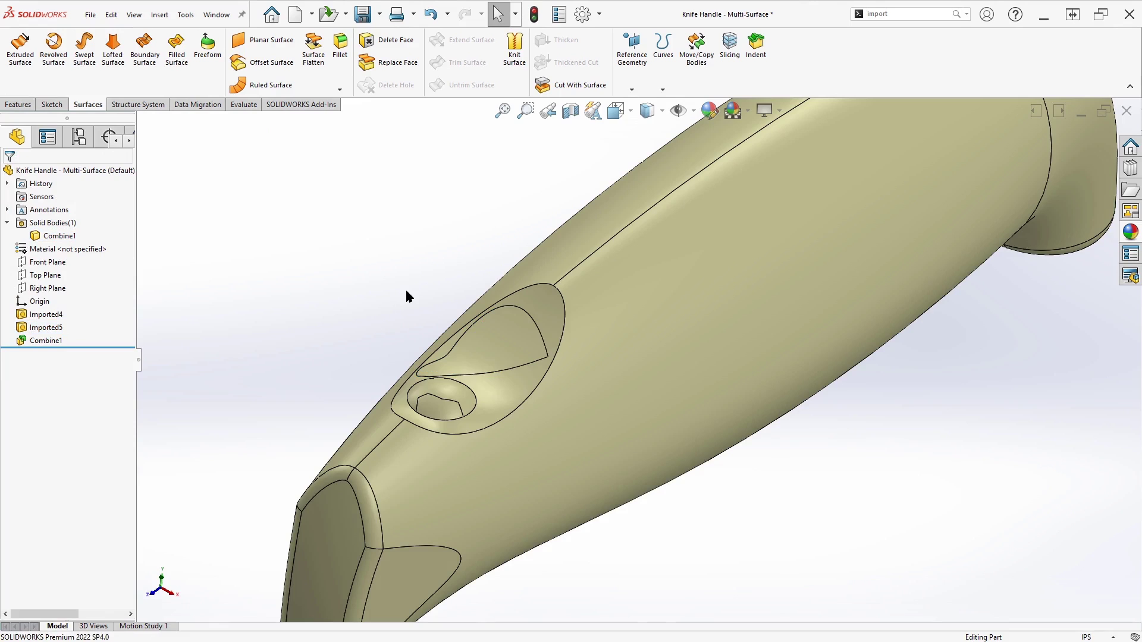
pyautogui.click(489, 360)
pyautogui.click(442, 409)
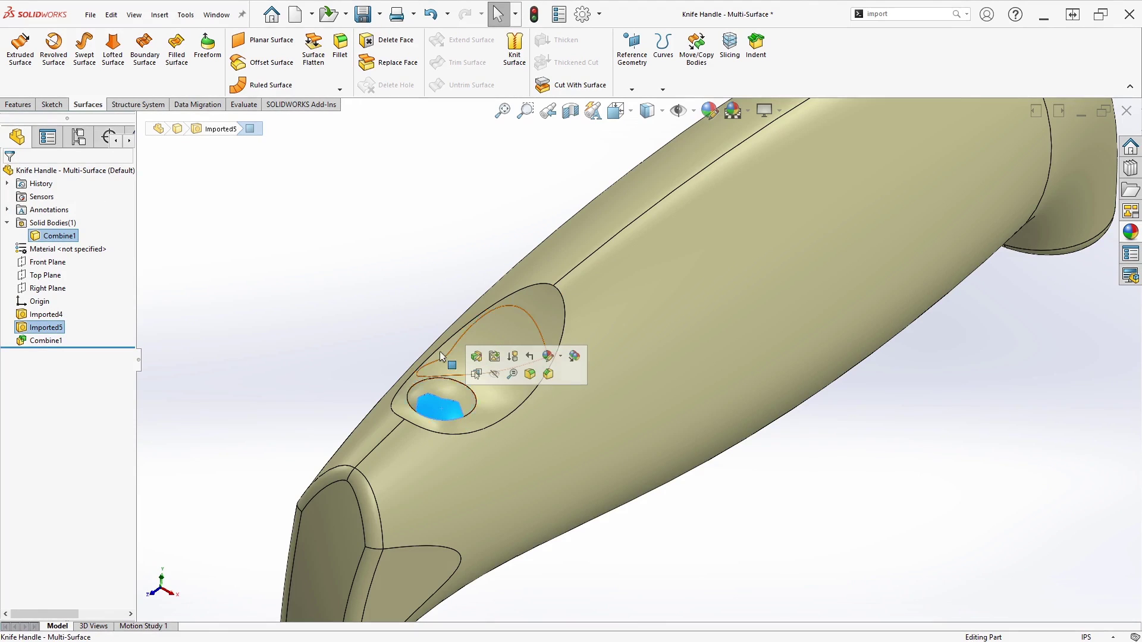
pyautogui.click(474, 244)
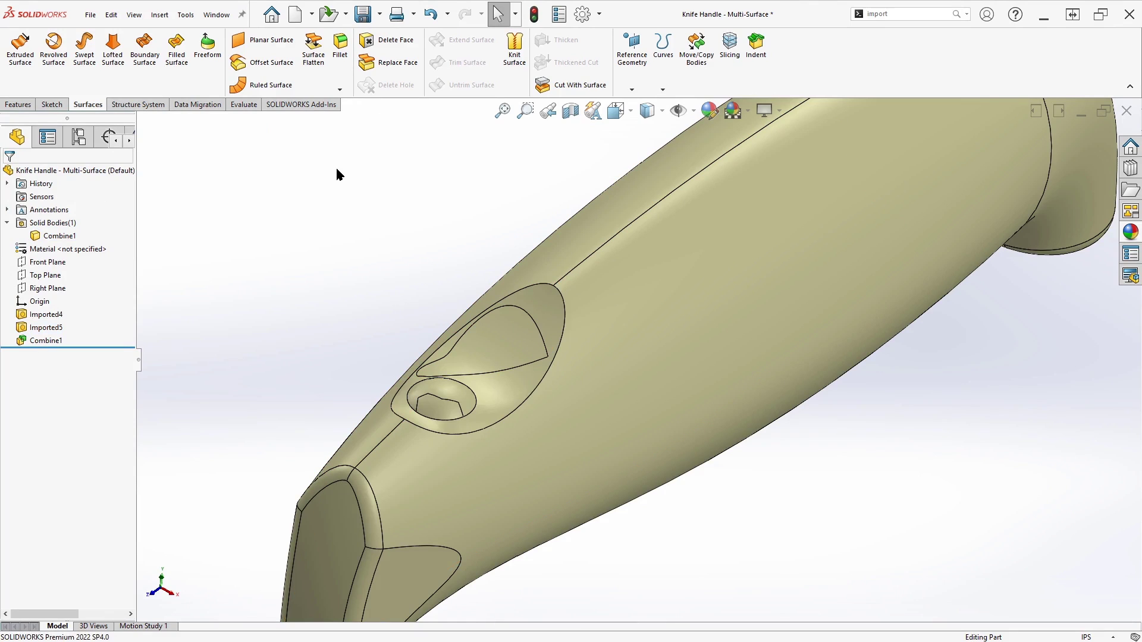
# - Display curvature, then zebra stripes, and orbit around the button pocket to inspect them
pyautogui.click(244, 106)
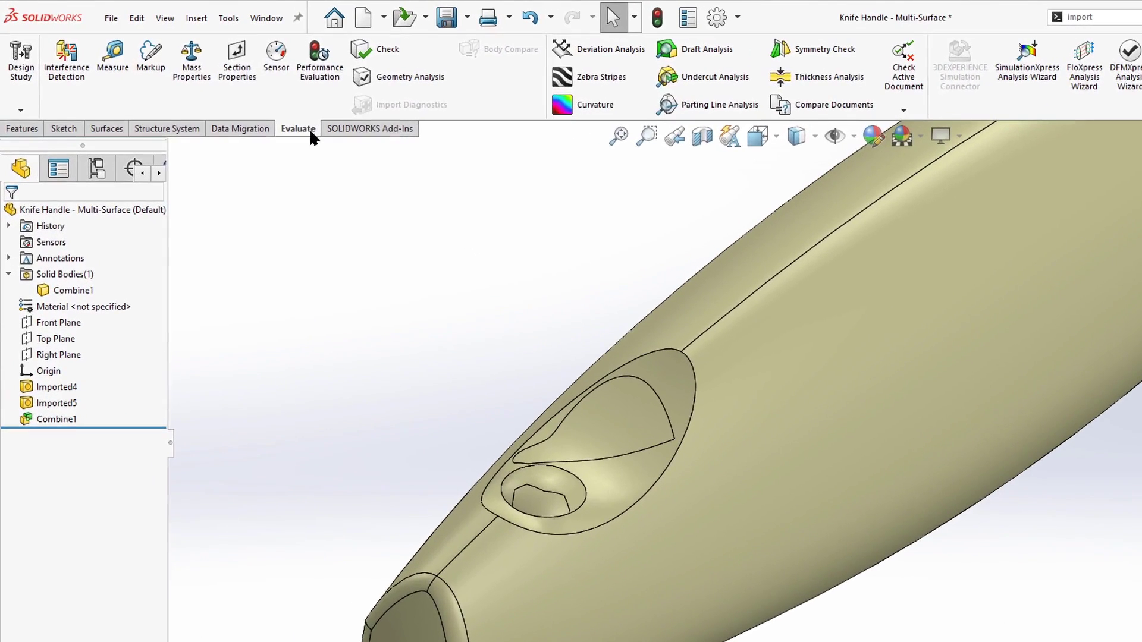
pyautogui.click(248, 106)
pyautogui.click(588, 110)
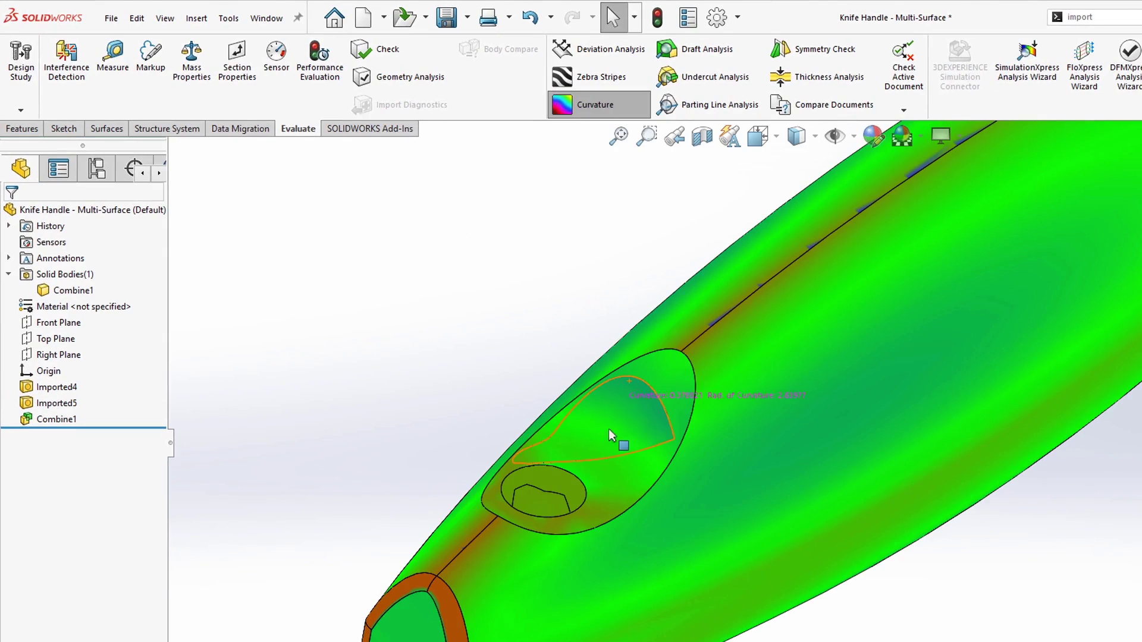
pyautogui.scroll(-5, 604, 416)
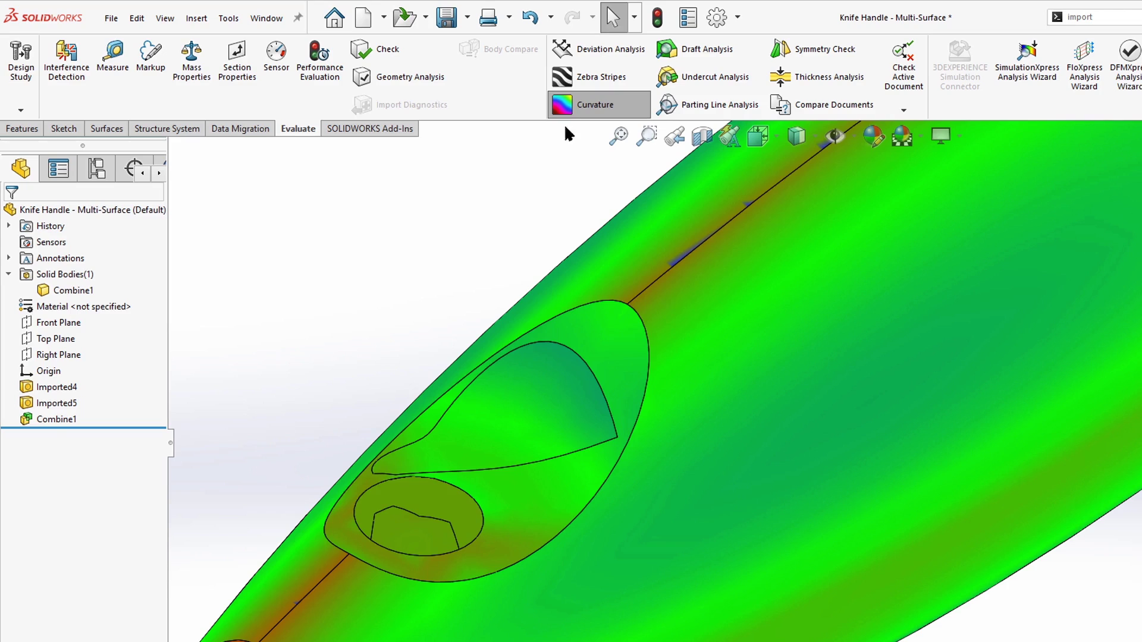
pyautogui.click(580, 74)
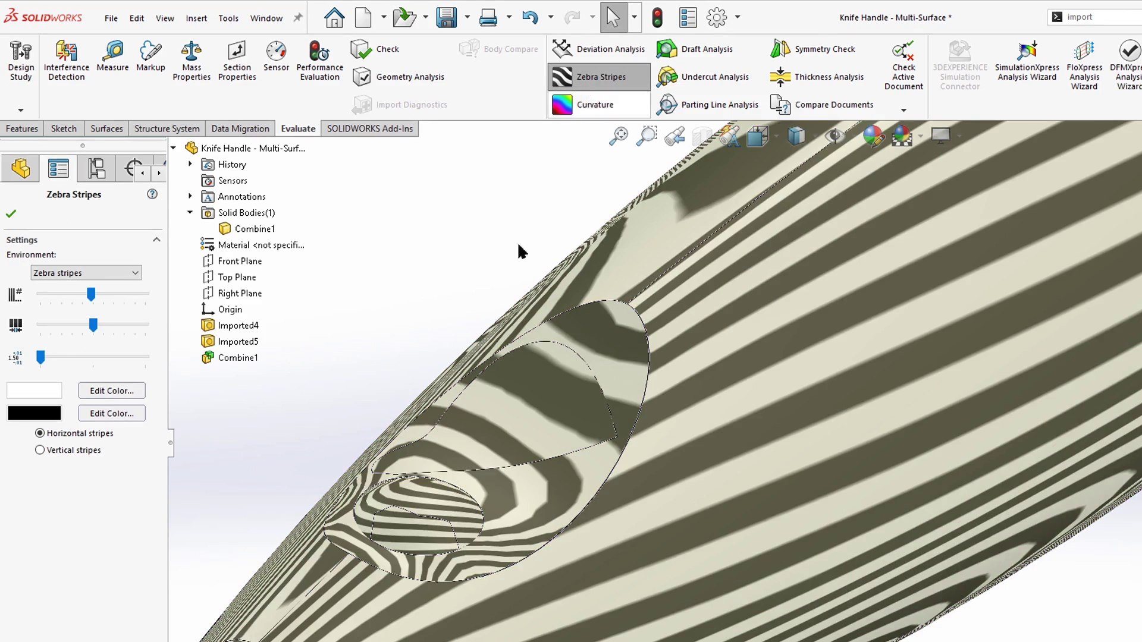
pyautogui.moveTo(572, 462); pyautogui.dragTo(685, 385, button='middle')
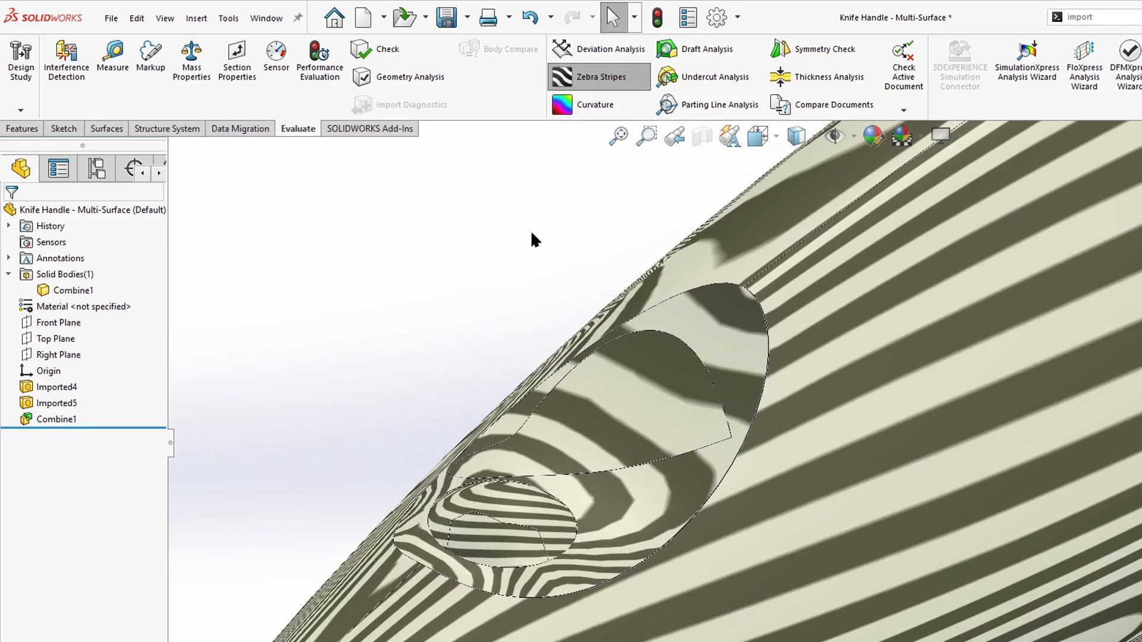
pyautogui.moveTo(530, 238)
pyautogui.mouseDown(button='middle')
pyautogui.moveTo(543, 230)
pyautogui.moveTo(655, 301)
pyautogui.mouseUp(button='middle')
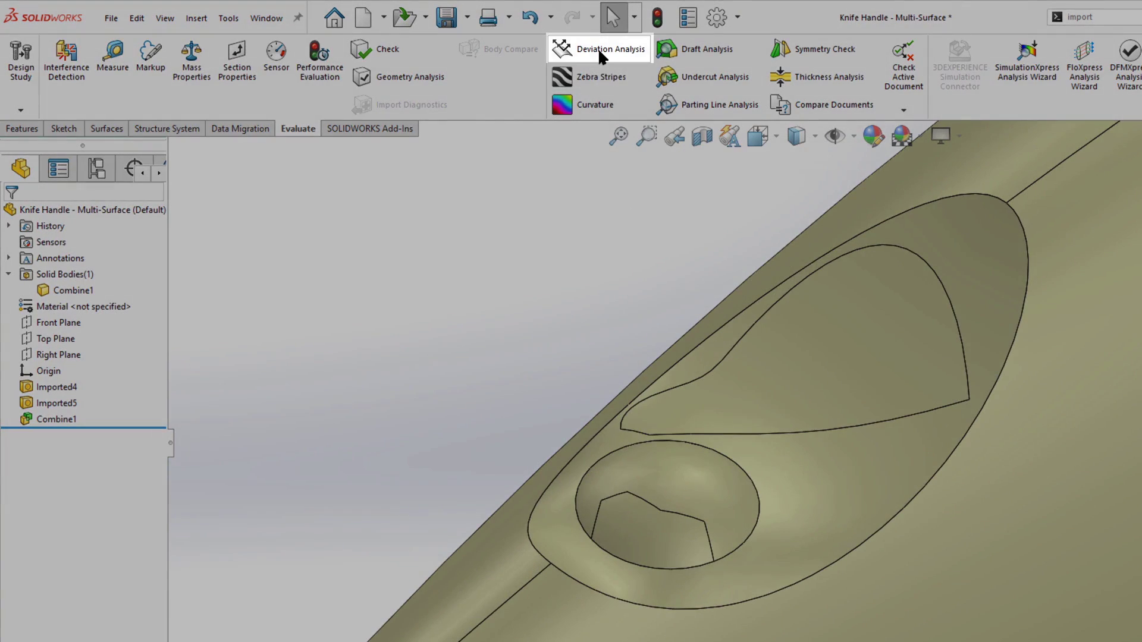
pyautogui.click(598, 48)
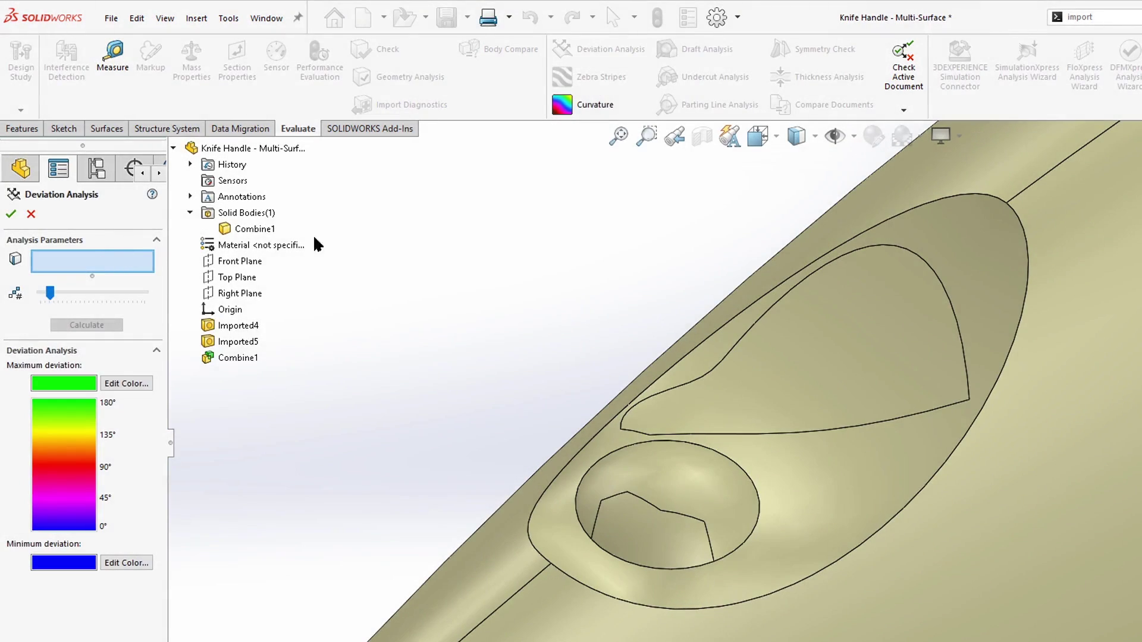
pyautogui.rightClick(889, 247)
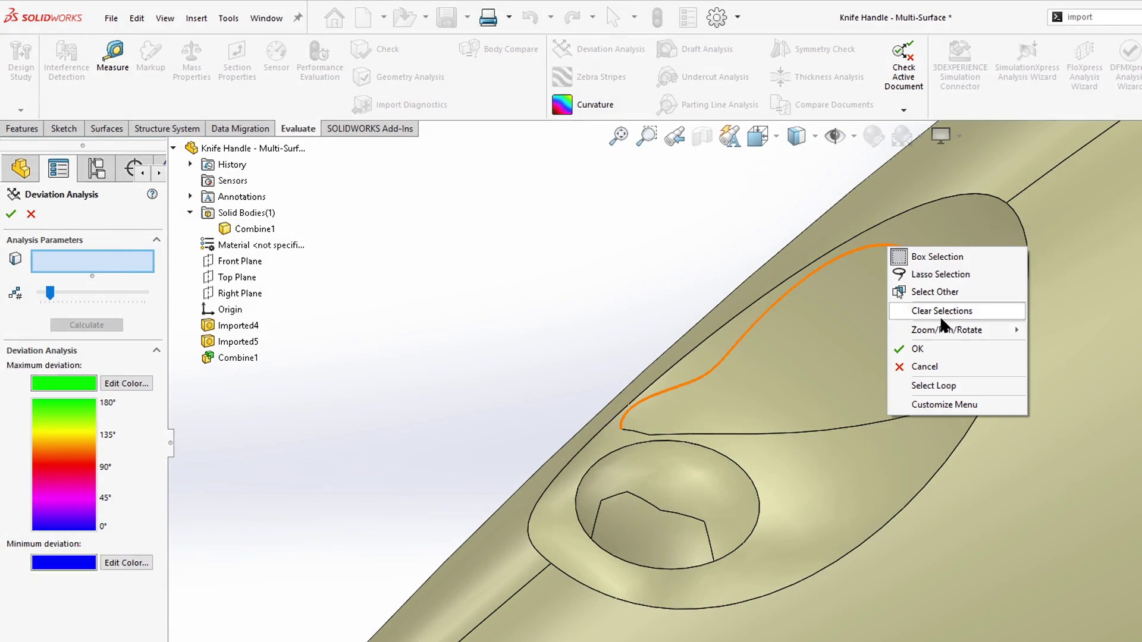
pyautogui.click(937, 386)
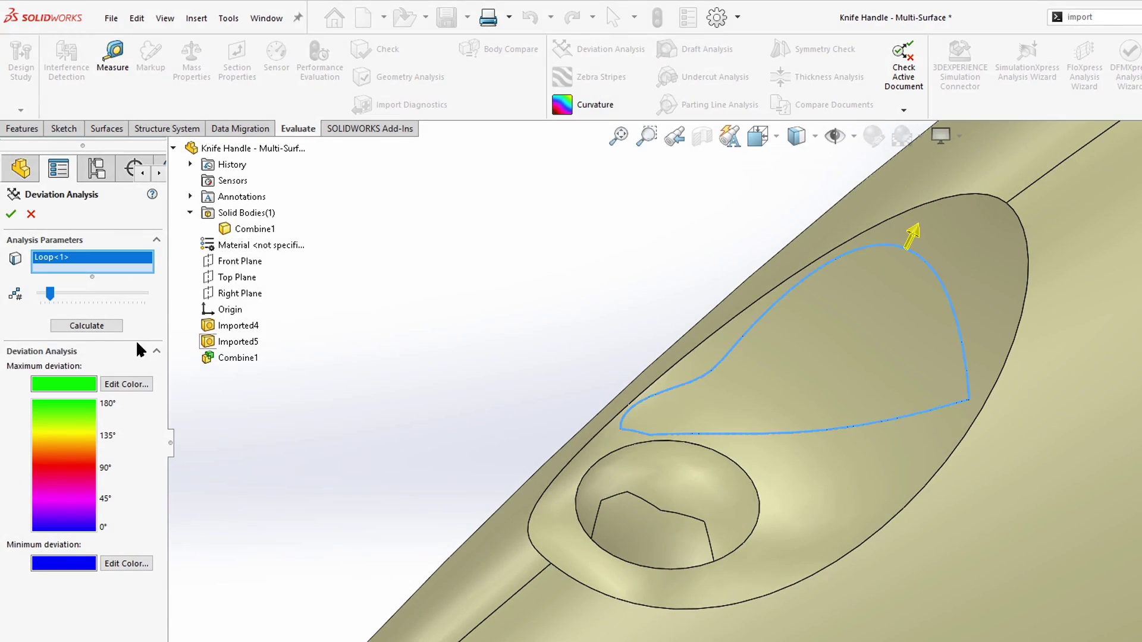
pyautogui.click(95, 326)
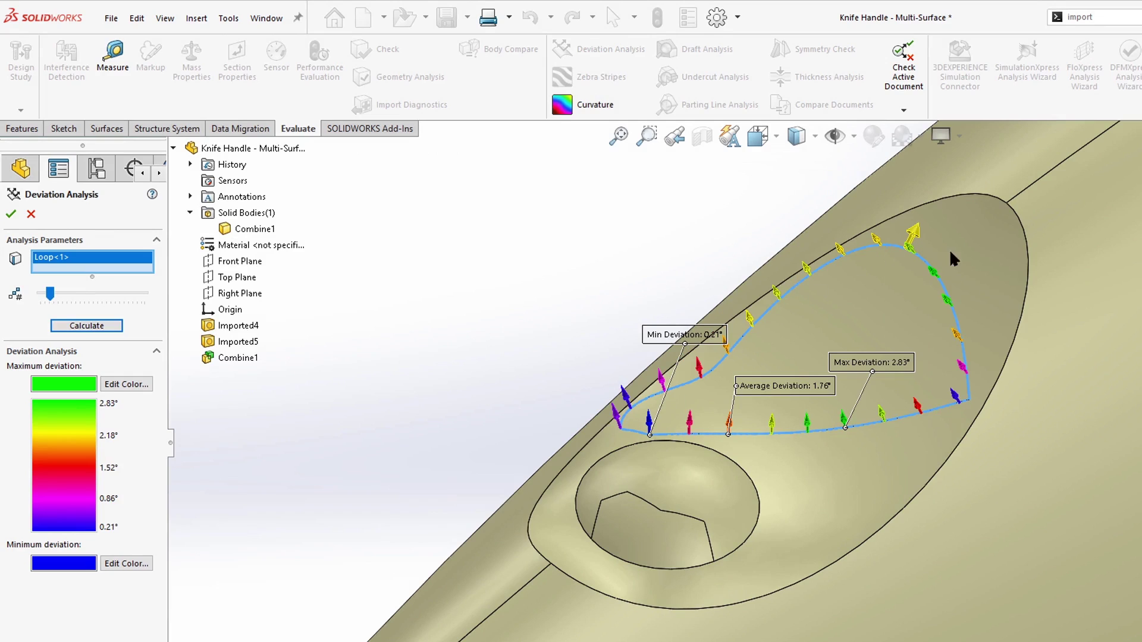
pyautogui.scroll(-2, 857, 333)
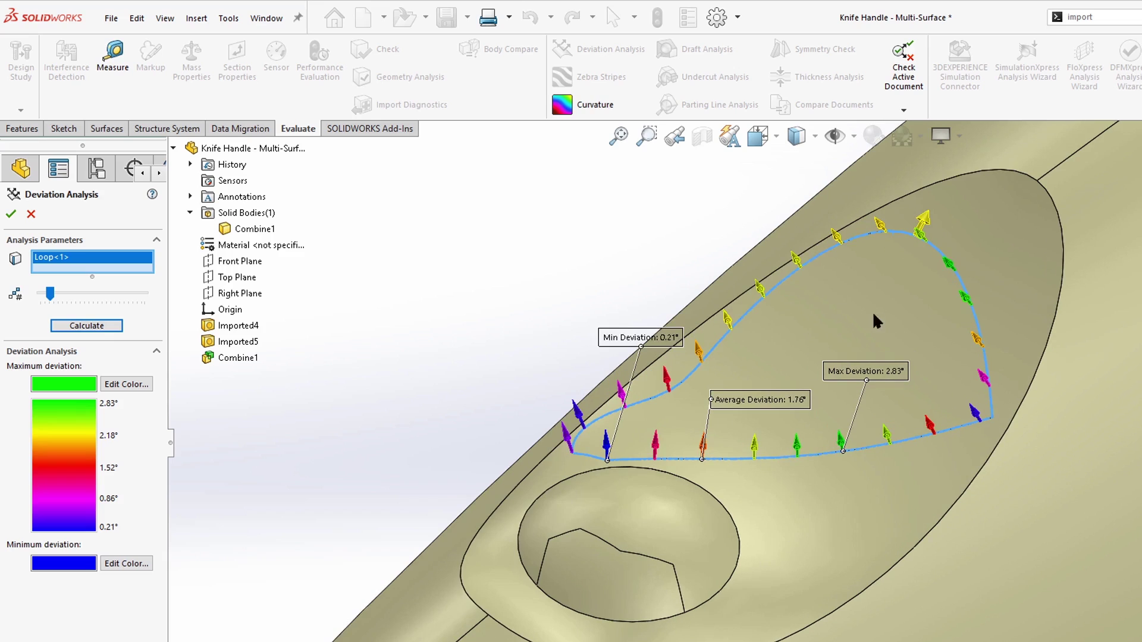
pyautogui.moveTo(648, 339); pyautogui.dragTo(528, 291)
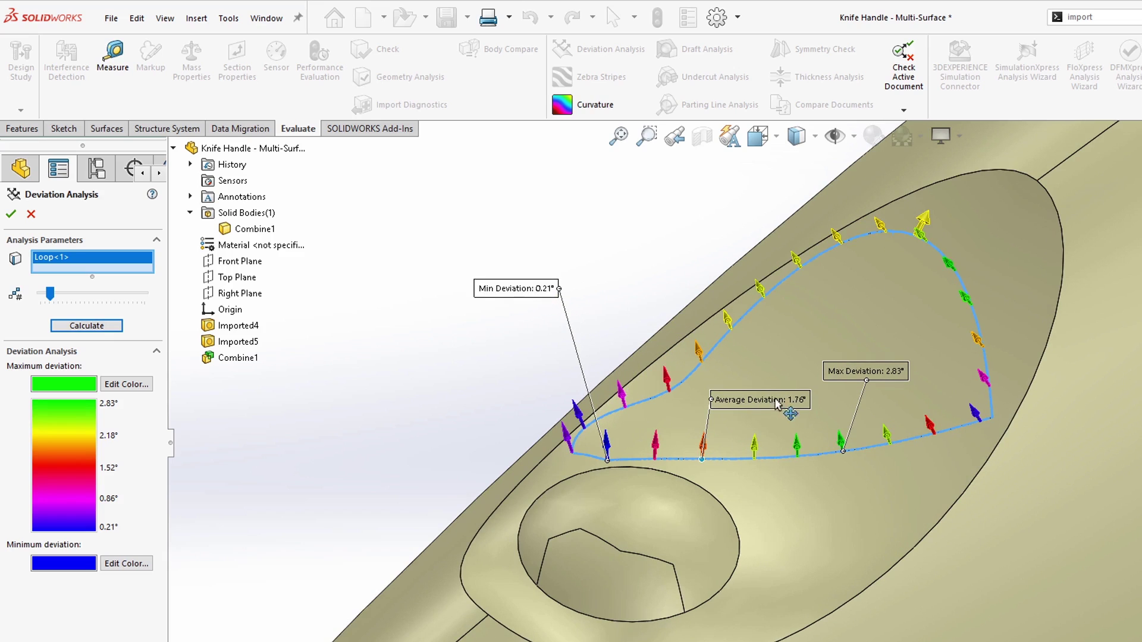
pyautogui.moveTo(866, 373); pyautogui.dragTo(871, 368)
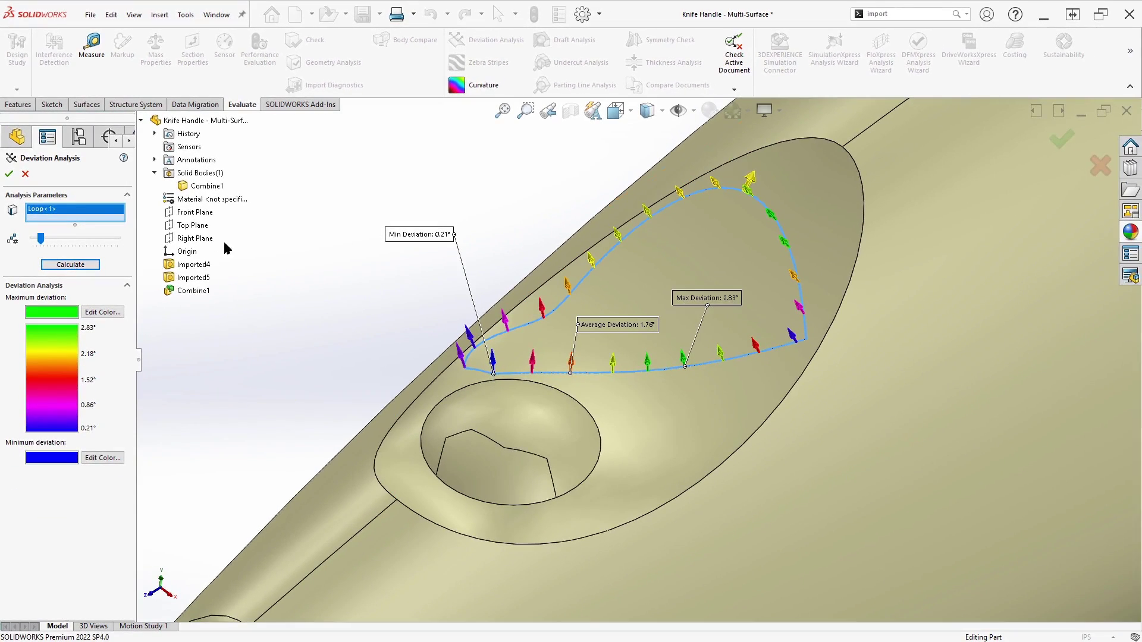
# - Close the deviation analysis, return to isometric view, and start Delete Face with Delete and Patch
pyautogui.click(10, 175)
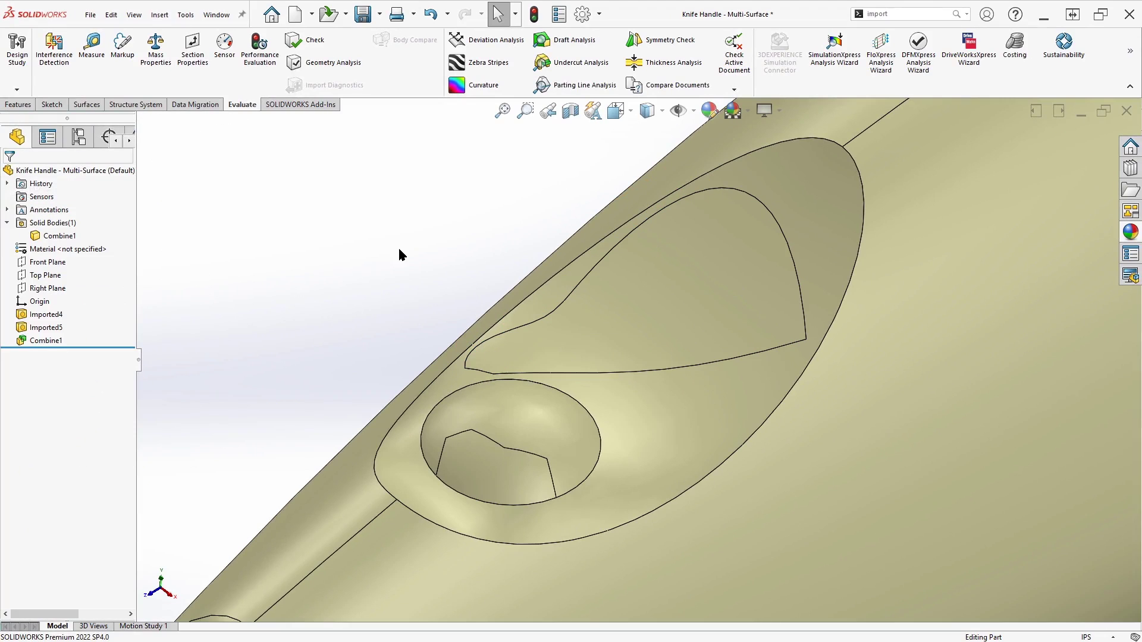
pyautogui.hotkey('ctrl', '7')
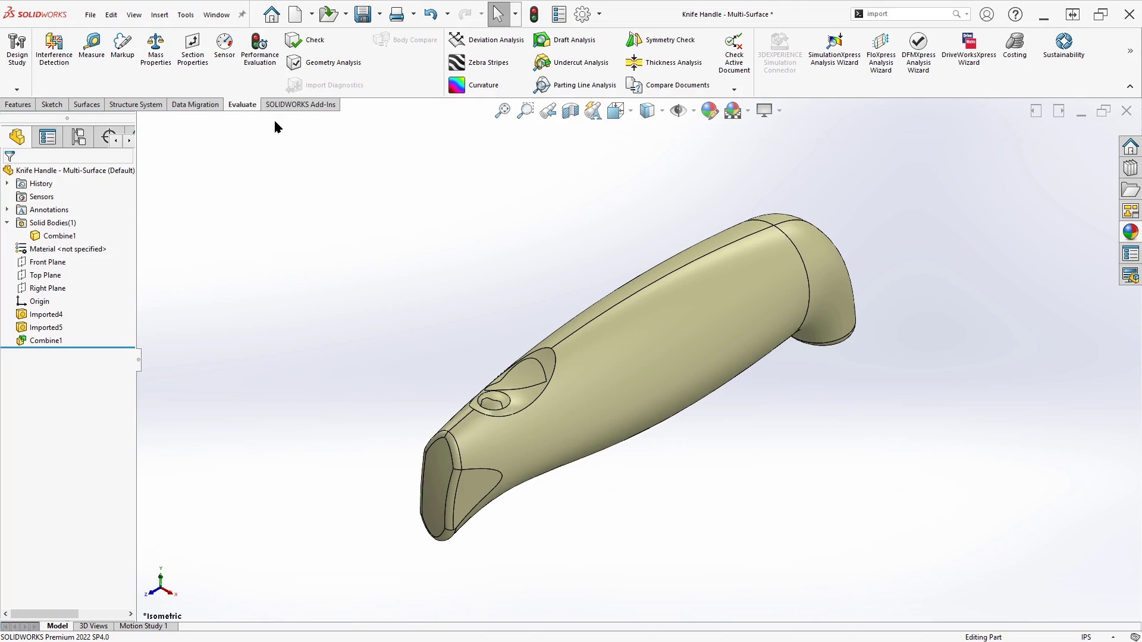
pyautogui.click(94, 106)
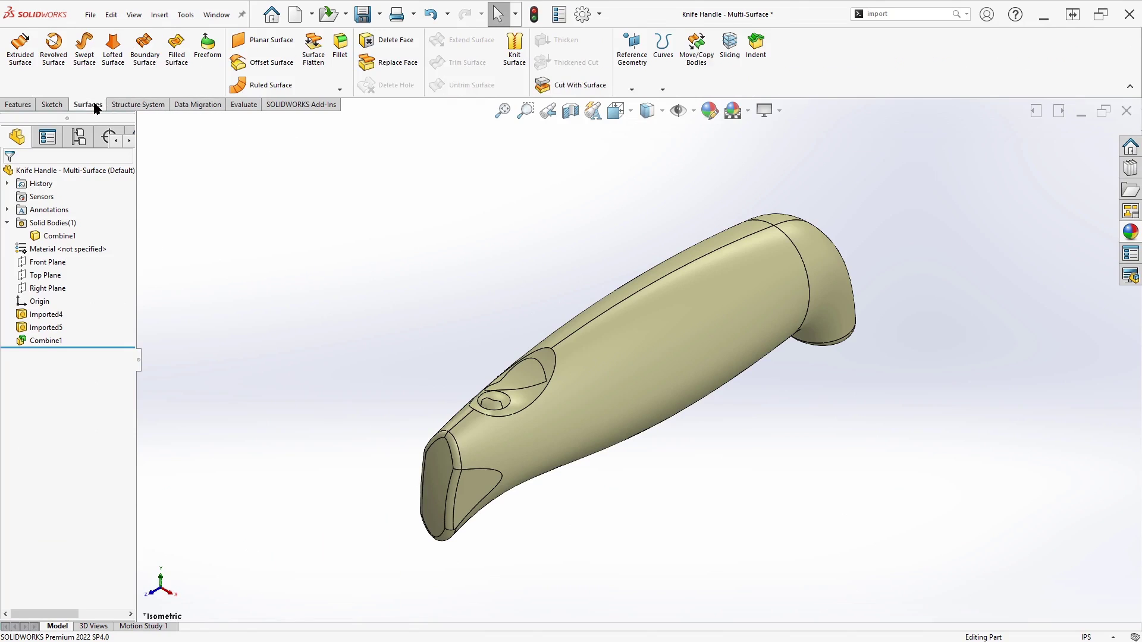
pyautogui.click(390, 44)
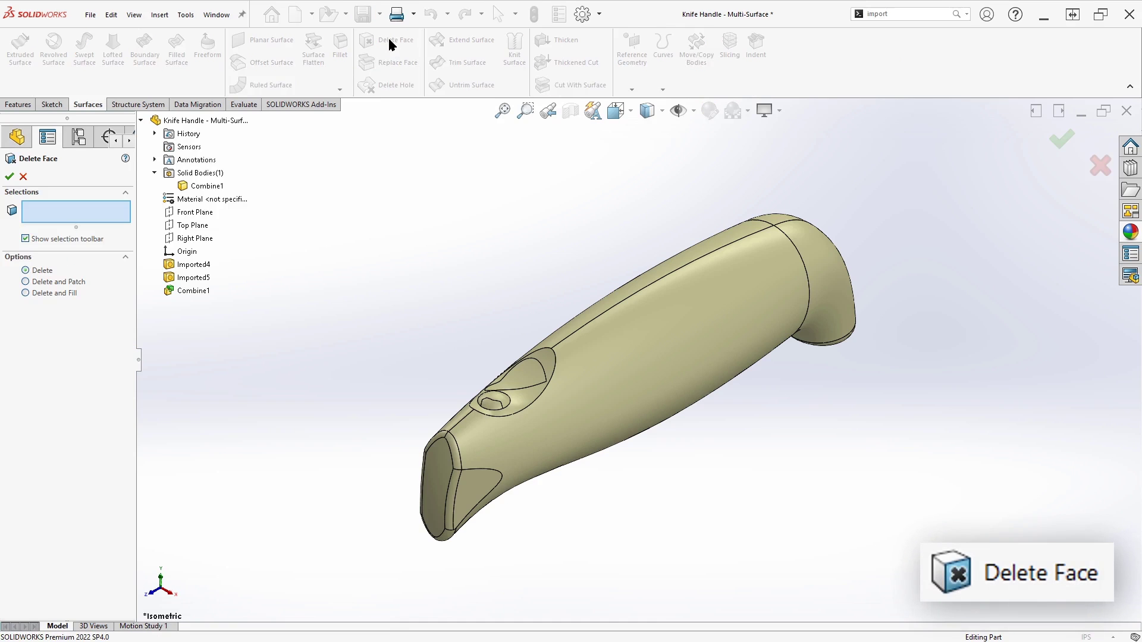
pyautogui.click(58, 284)
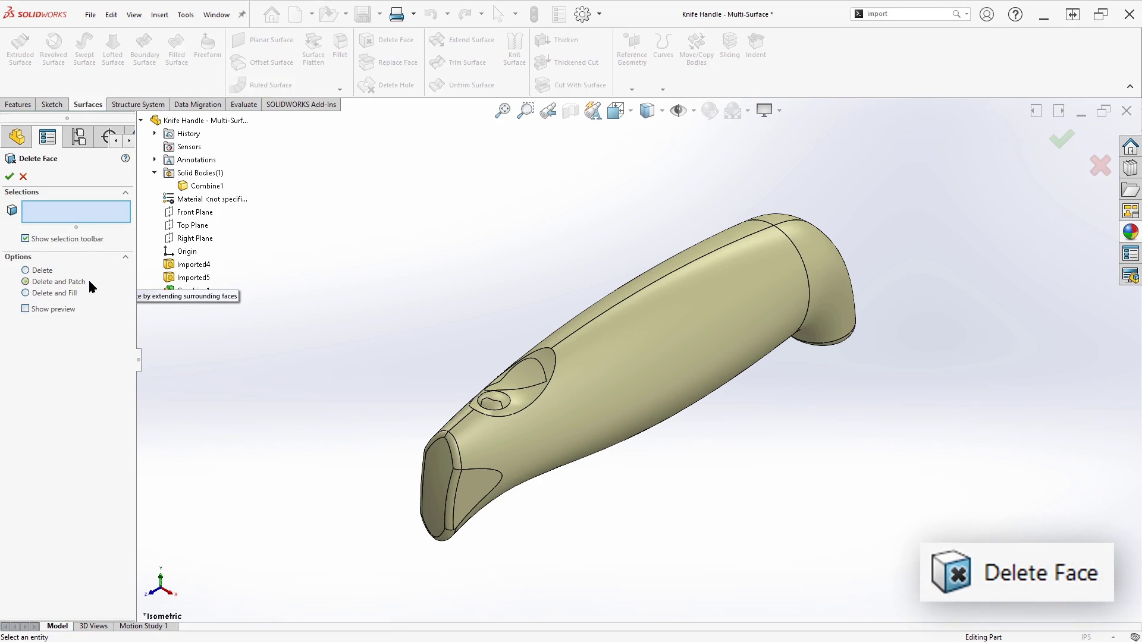
# - Select the teardrop and hexagonal recess faces and confirm the delete-and-patch
pyautogui.scroll(-5, 442, 344)
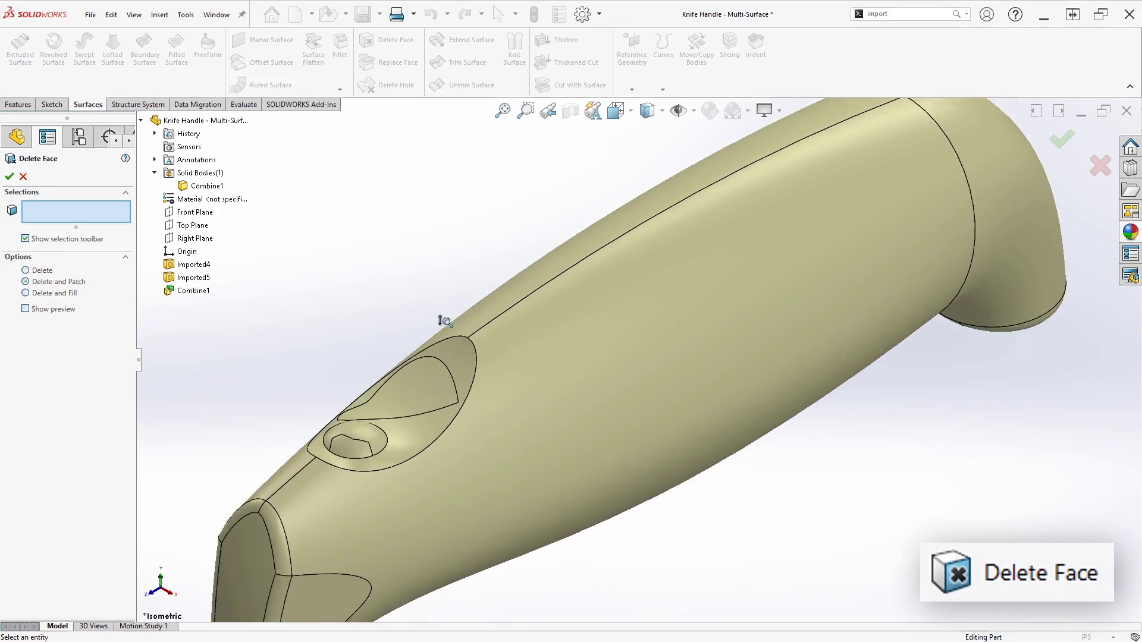
pyautogui.moveTo(443, 321); pyautogui.dragTo(458, 301, button='middle')
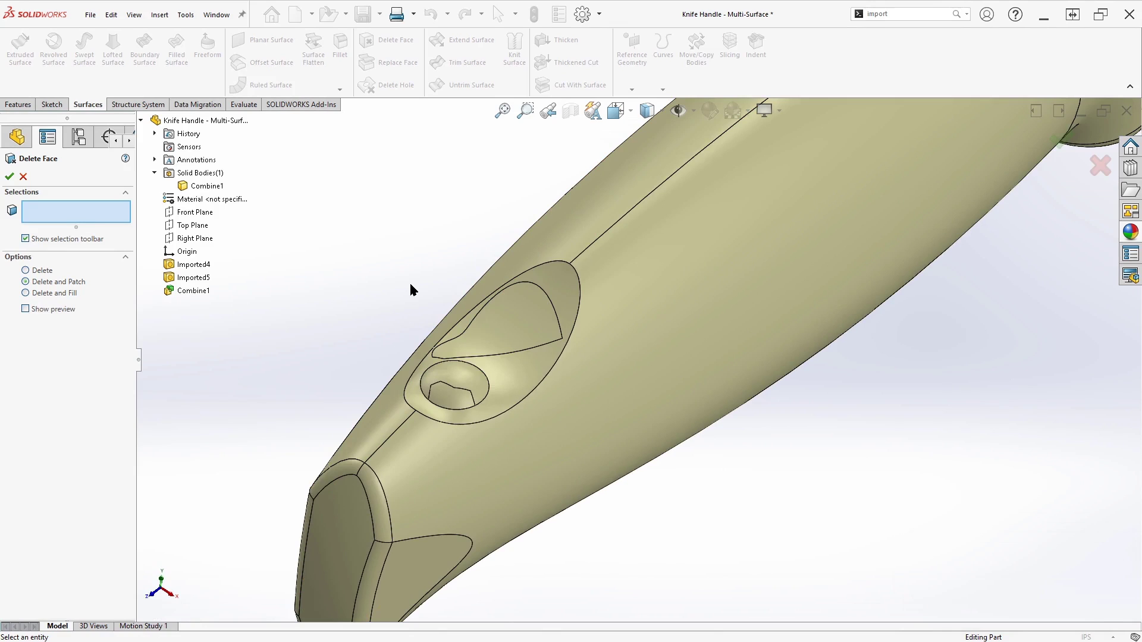
pyautogui.click(500, 331)
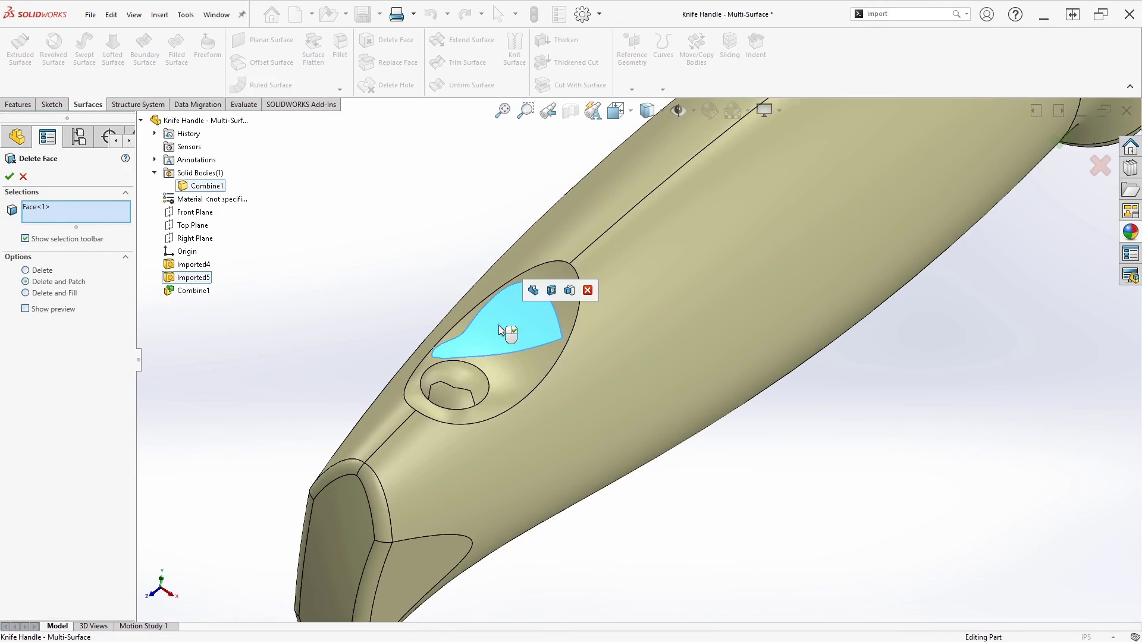
pyautogui.click(449, 403)
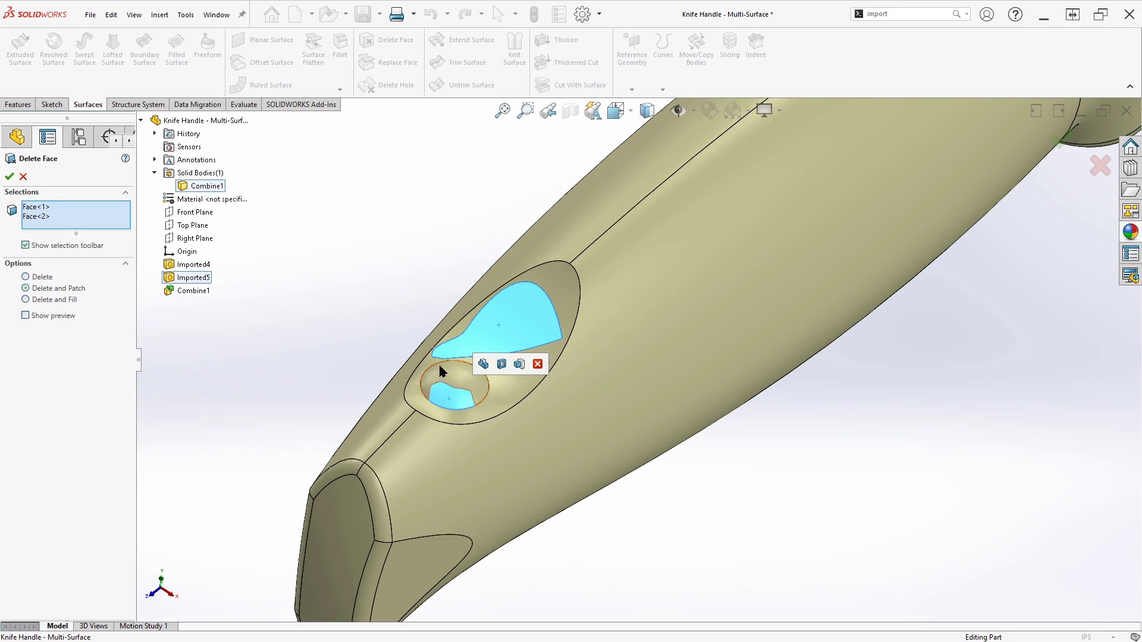
pyautogui.click(10, 178)
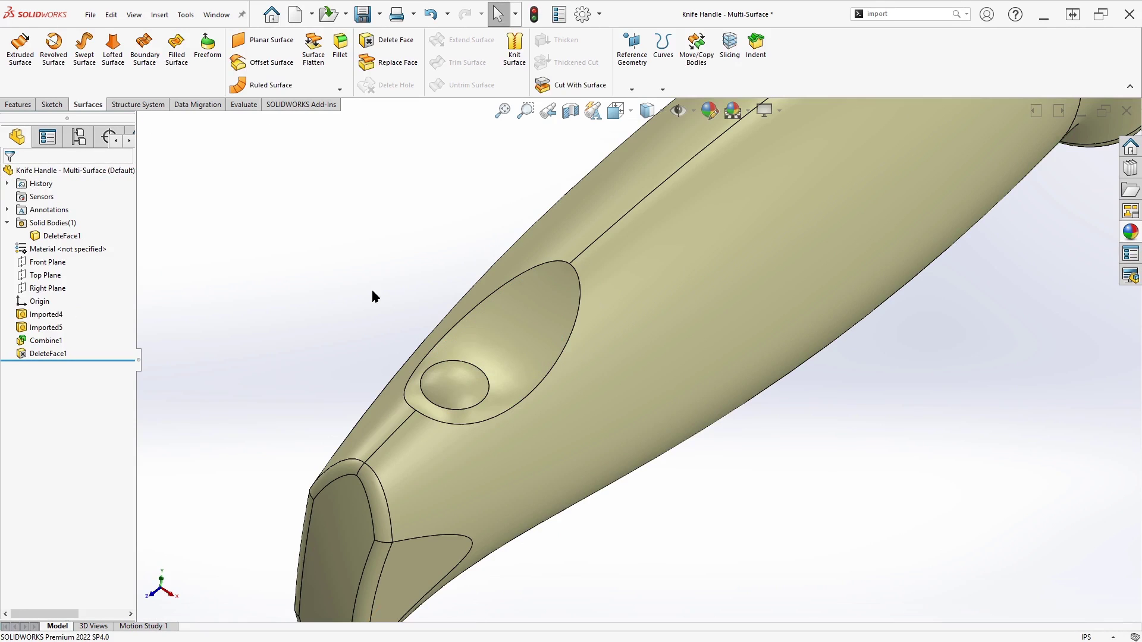
# - Show the curvature colour map and orbit to inspect the patched recess
pyautogui.click(196, 105)
pyautogui.click(242, 105)
pyautogui.click(482, 85)
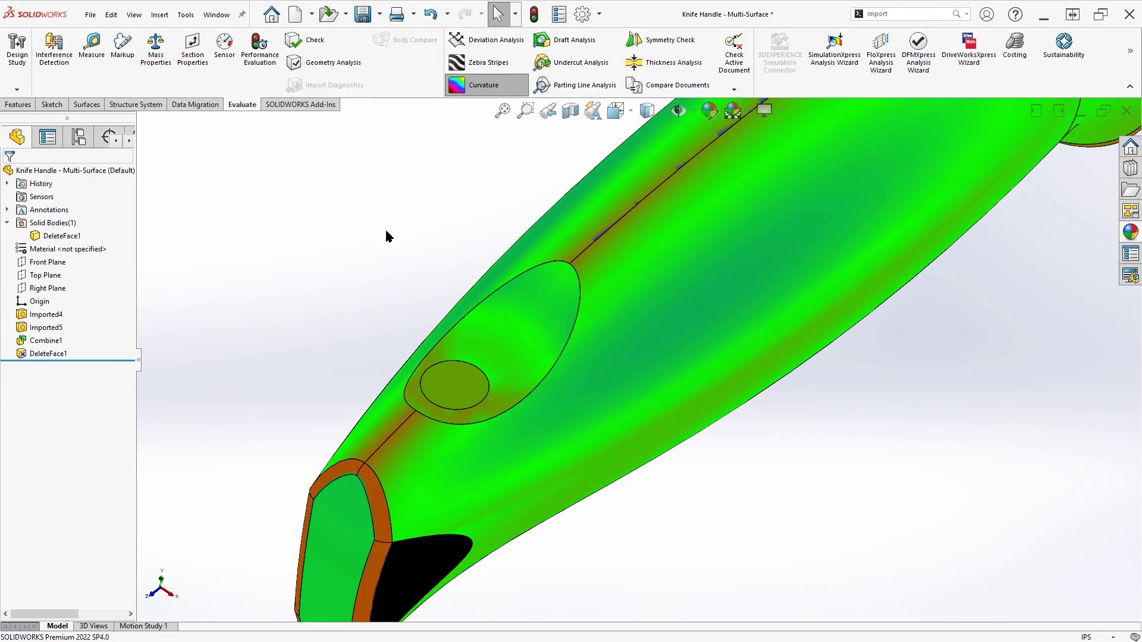
pyautogui.scroll(-2, 478, 380)
pyautogui.moveTo(526, 349); pyautogui.dragTo(504, 289, button='middle')
pyautogui.moveTo(379, 194); pyautogui.dragTo(471, 337, button='middle')
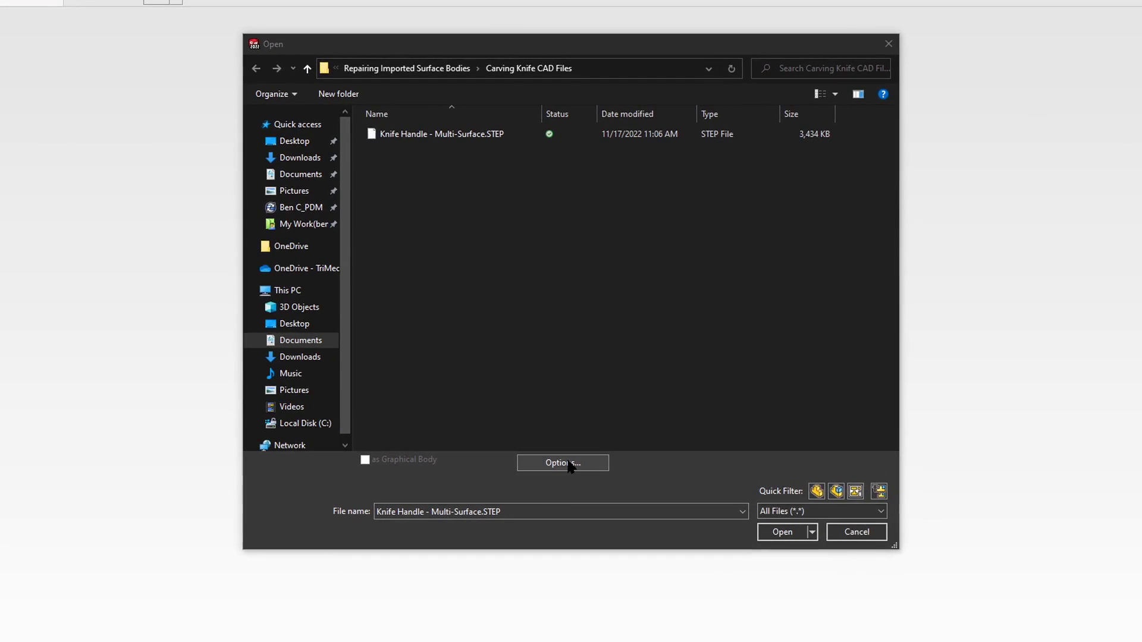
# - Set the import option to Knit surface(s), then open Knife Handle - Multi-Surface.STEP
pyautogui.click(563, 463)
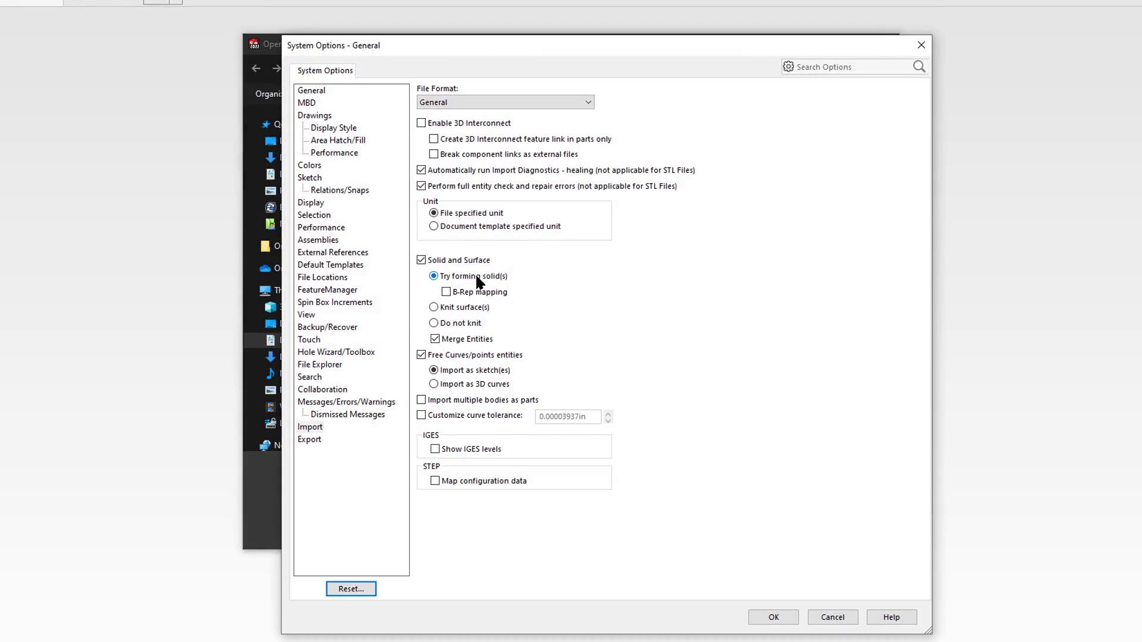
pyautogui.click(433, 307)
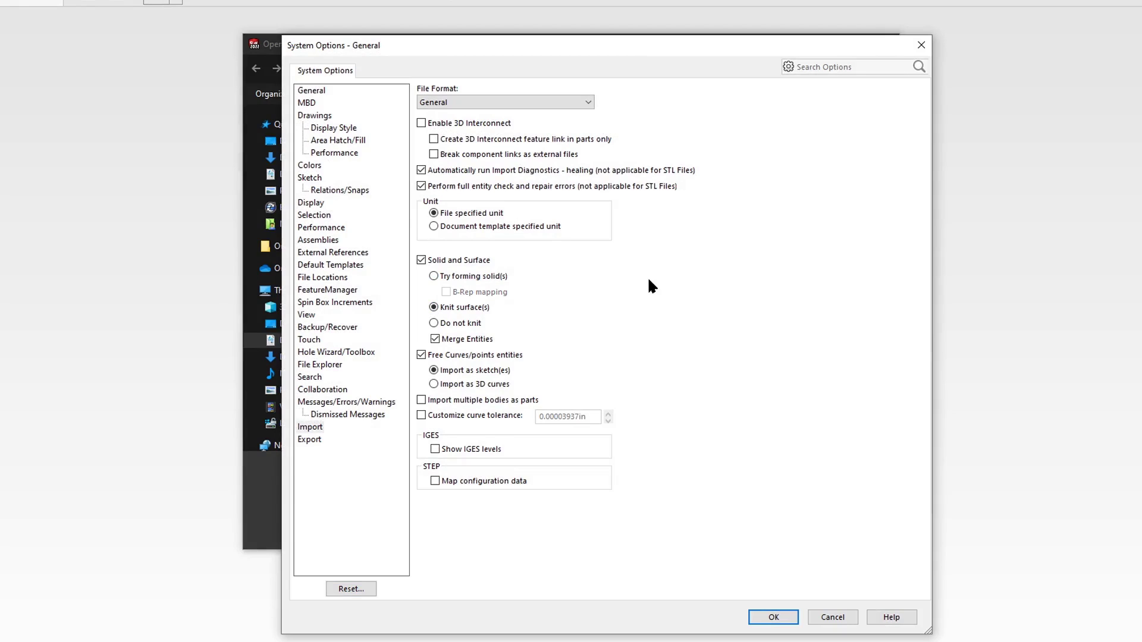
pyautogui.click(776, 615)
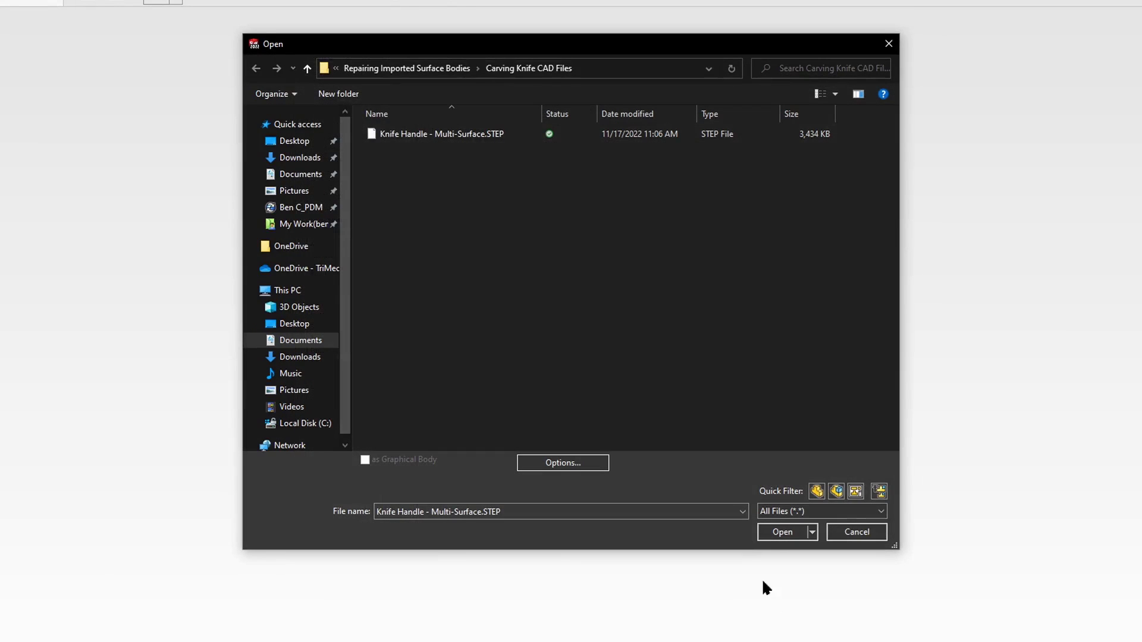
pyautogui.click(466, 135)
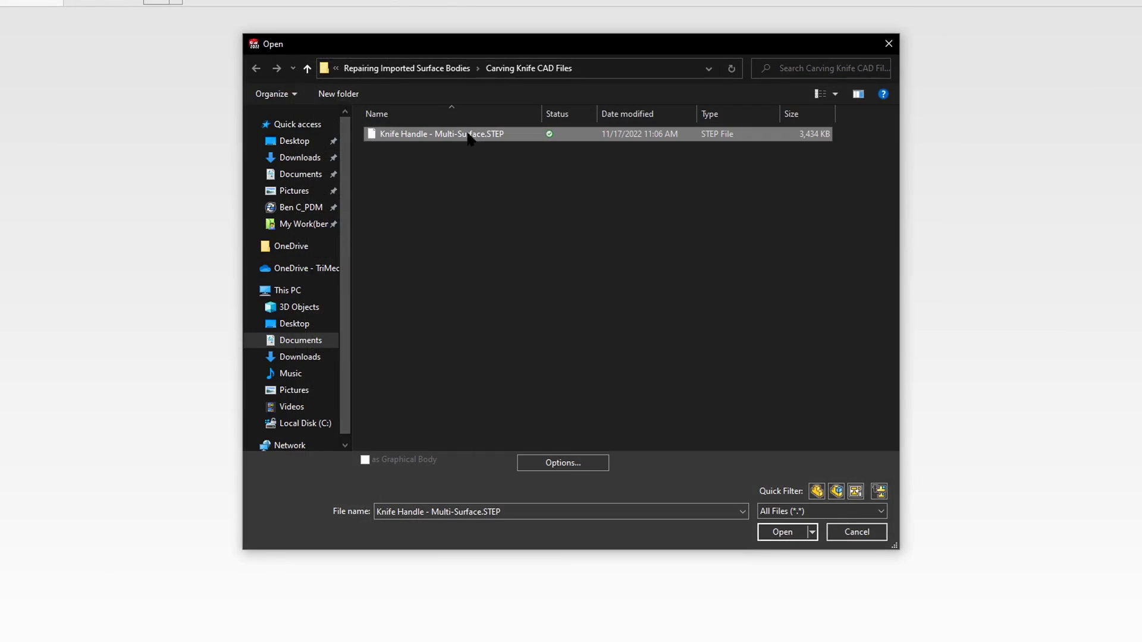
pyautogui.click(778, 533)
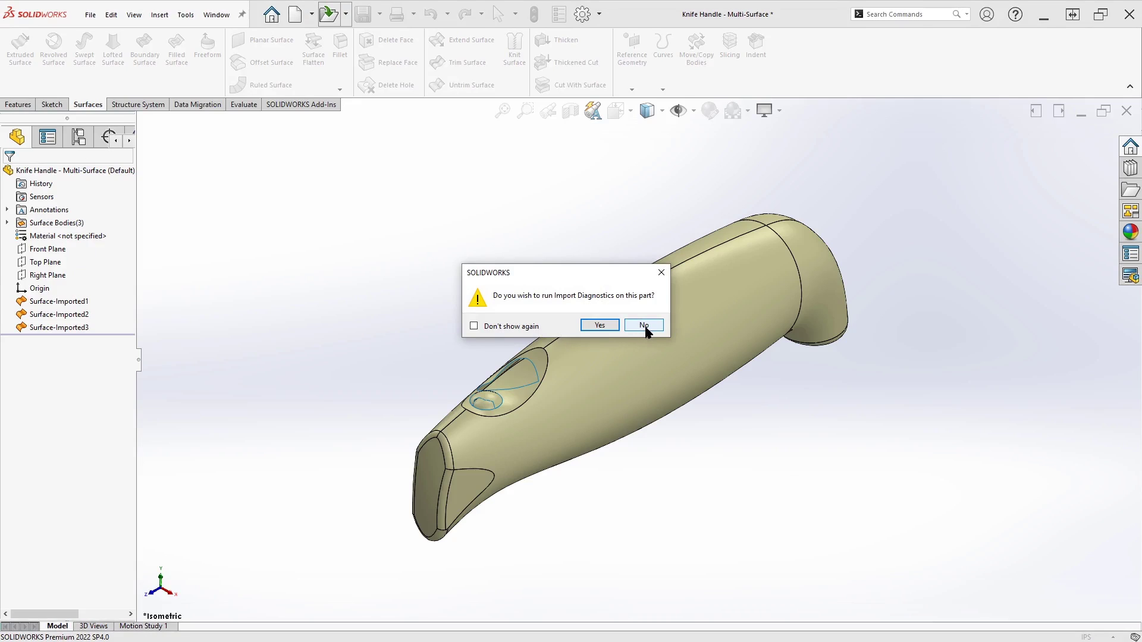
# - Skip import diagnostics, list the three surface bodies, and highlight NONE and Surface-Imported3
pyautogui.click(645, 325)
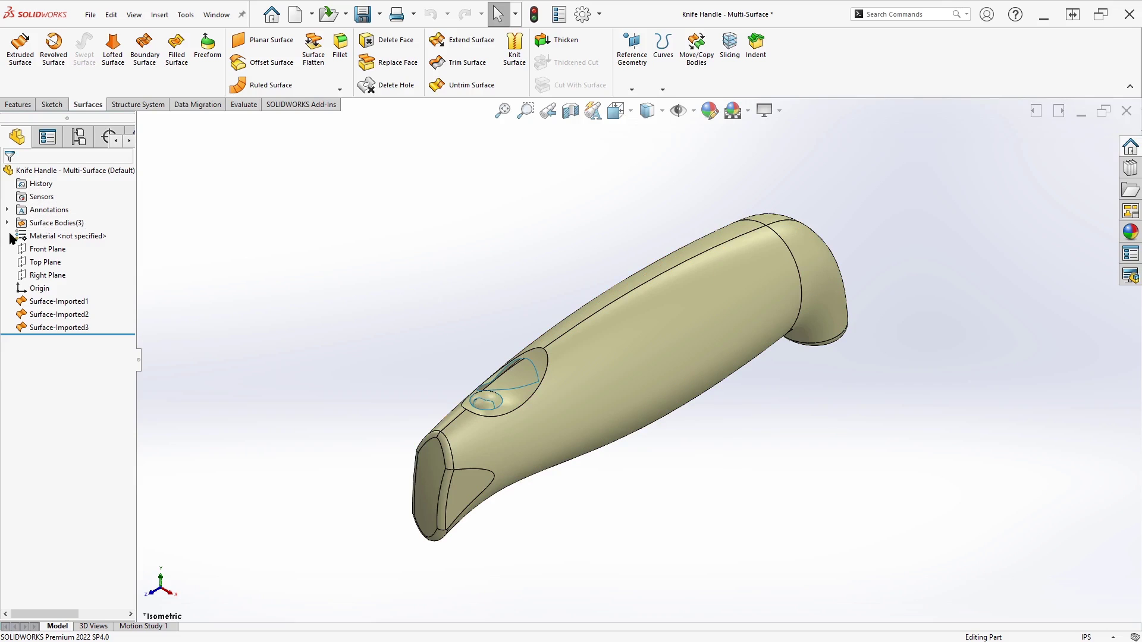
pyautogui.doubleClick(43, 229)
pyautogui.click(51, 238)
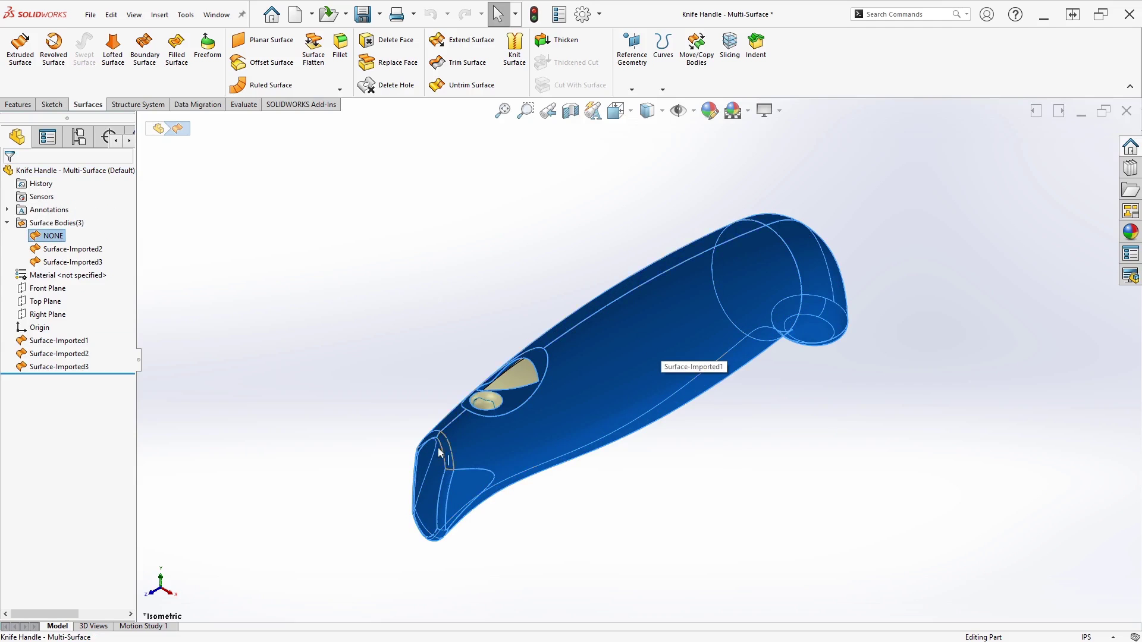
pyautogui.scroll(-3, 530, 381)
pyautogui.moveTo(531, 384); pyautogui.dragTo(515, 425, button='middle')
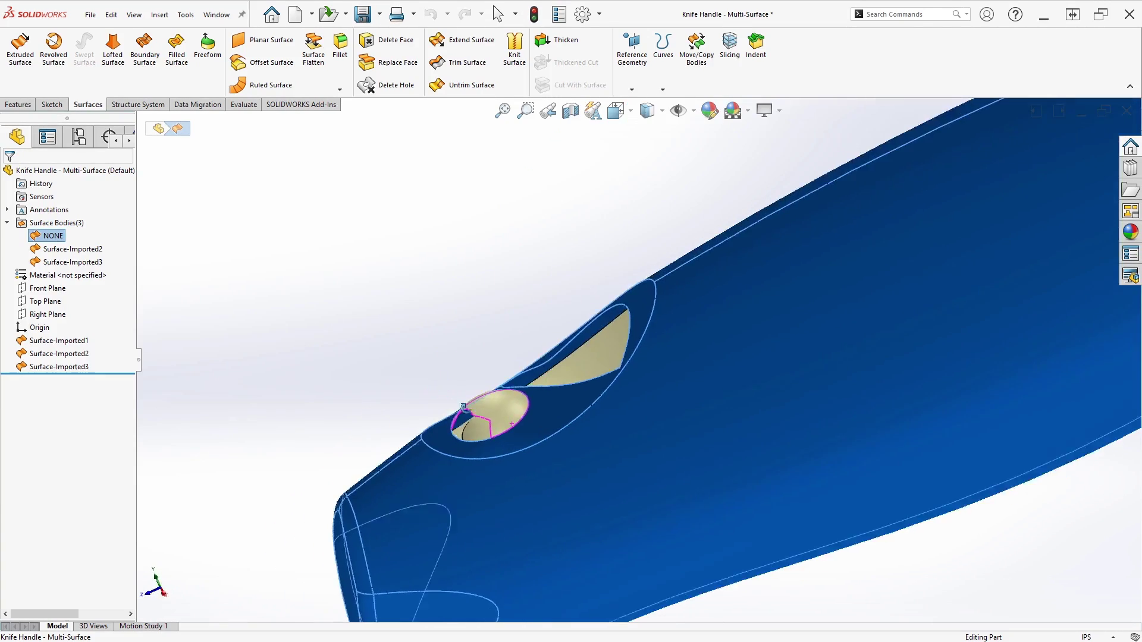
pyautogui.click(461, 387)
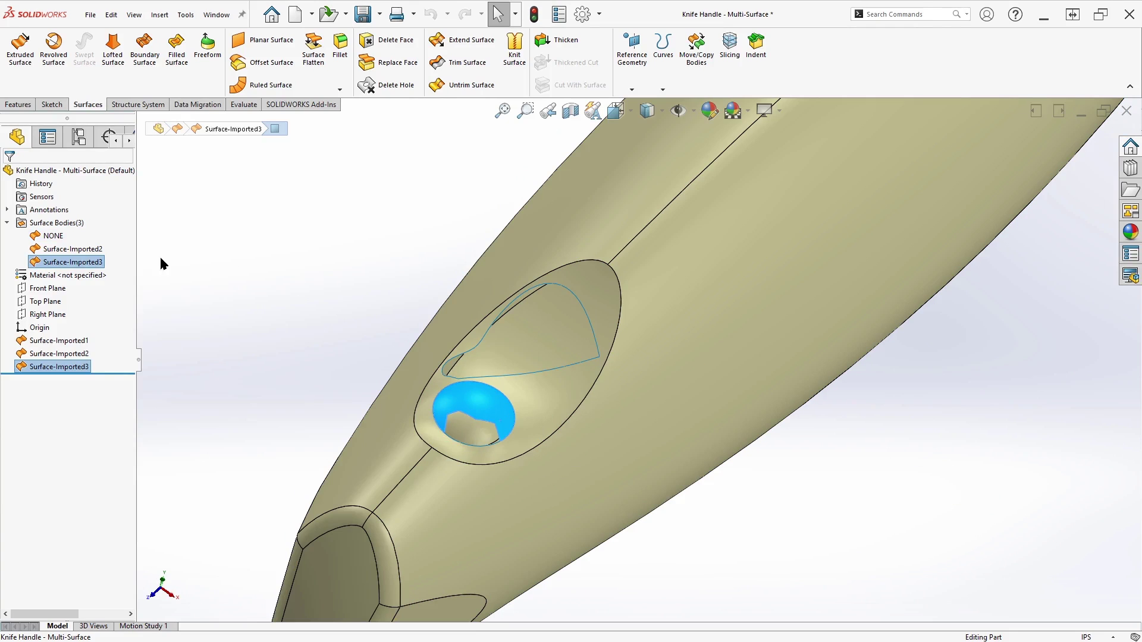
# - Highlight Surface-Imported2, then fit and orbit the handle to view the recess
pyautogui.click(89, 248)
pyautogui.press('f')
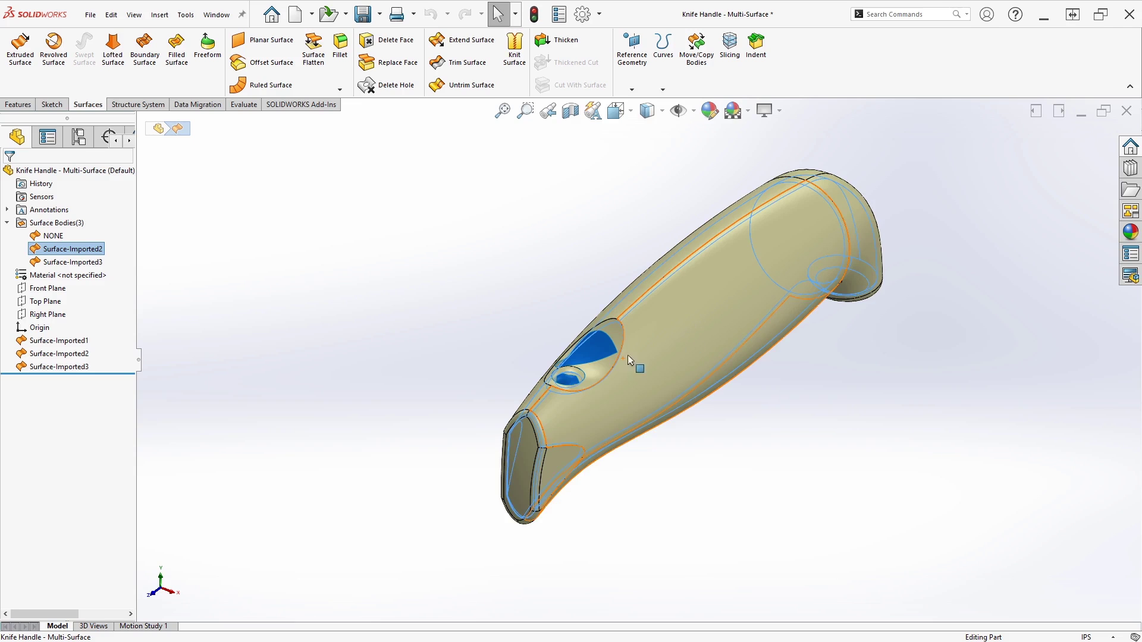
pyautogui.scroll(-5, 623, 355)
pyautogui.click(561, 268)
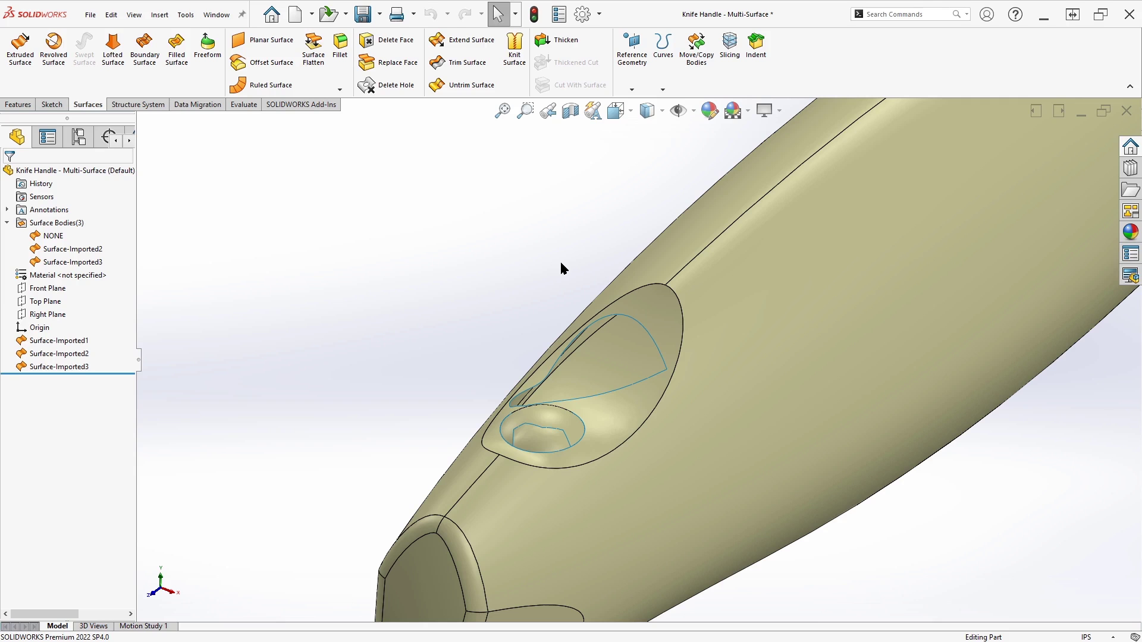
pyautogui.moveTo(575, 302); pyautogui.dragTo(672, 365, button='middle')
pyautogui.scroll(-4, 672, 365)
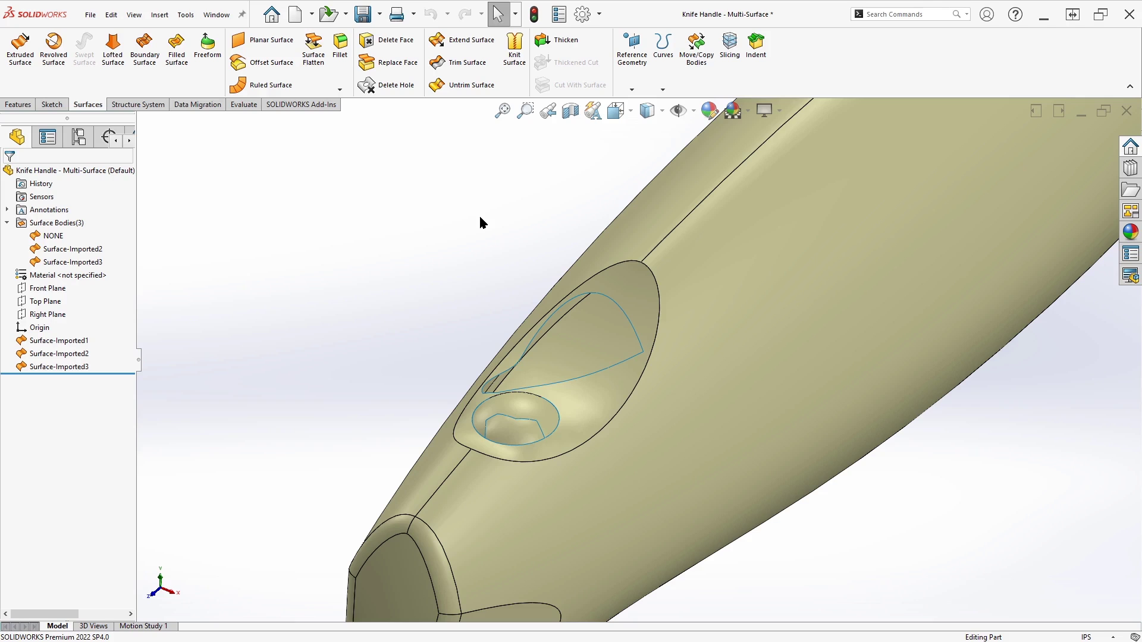
pyautogui.press('s')
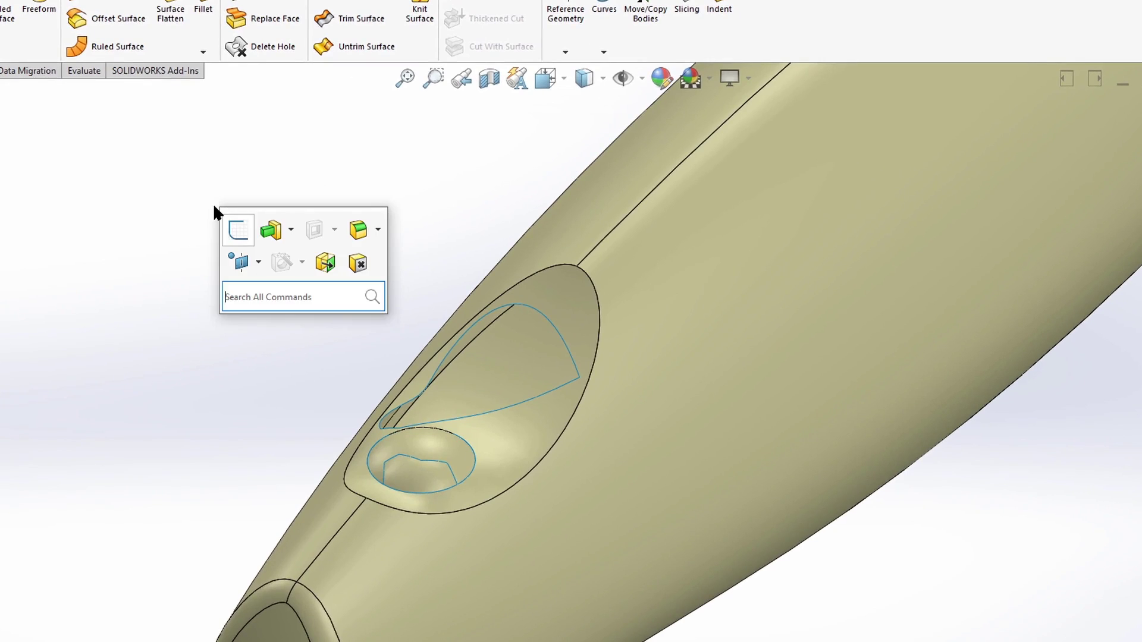
pyautogui.click(269, 296)
pyautogui.write('check')
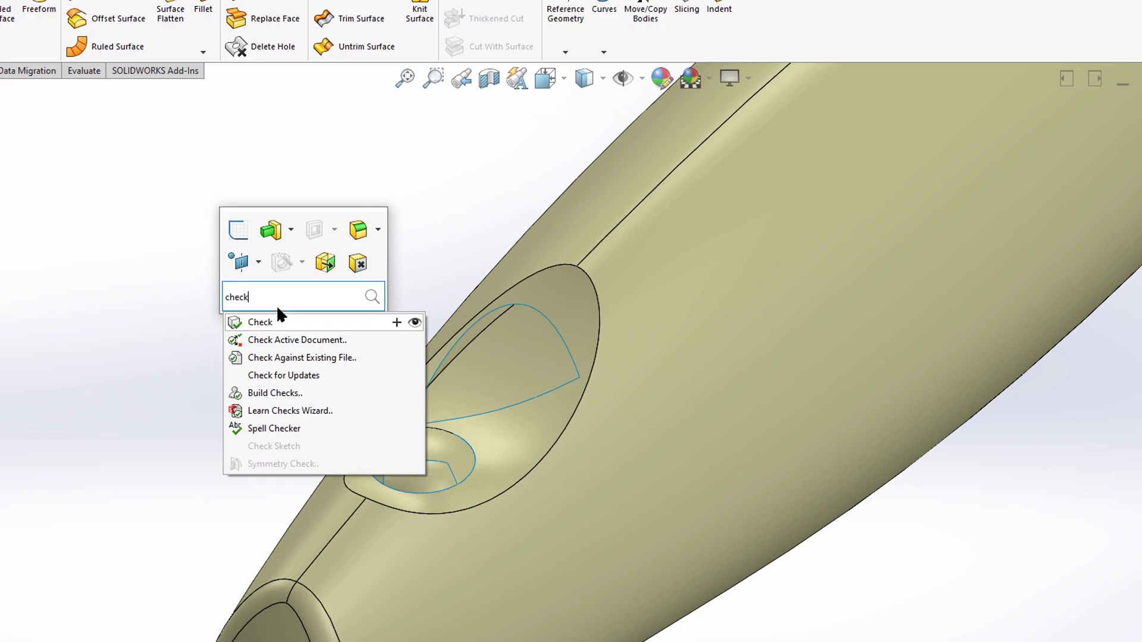
pyautogui.click(280, 319)
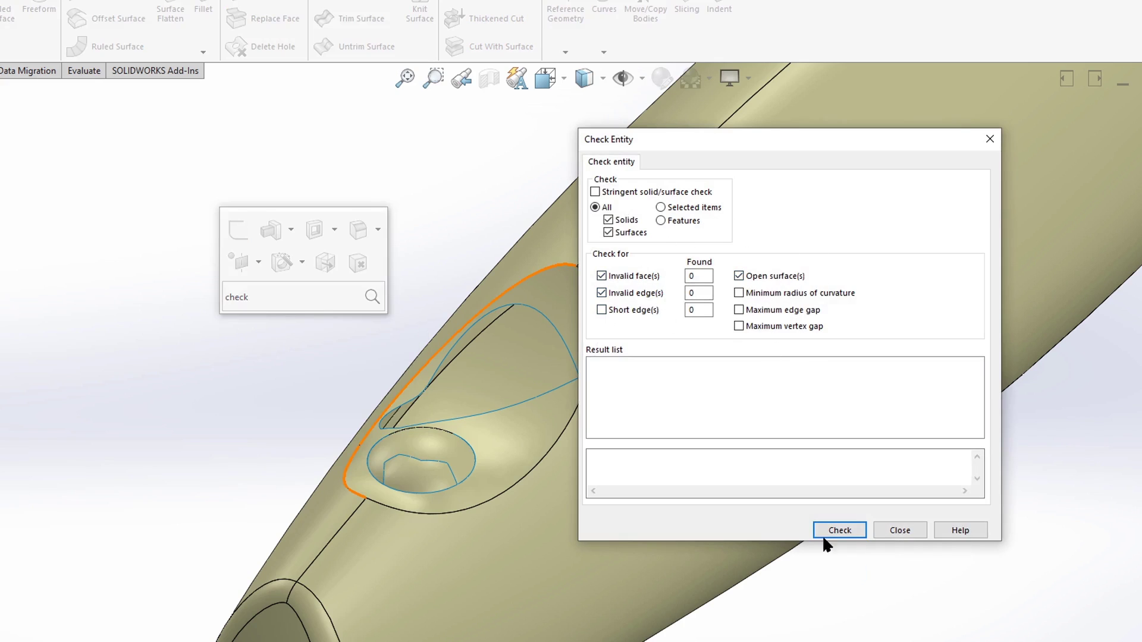
pyautogui.click(840, 530)
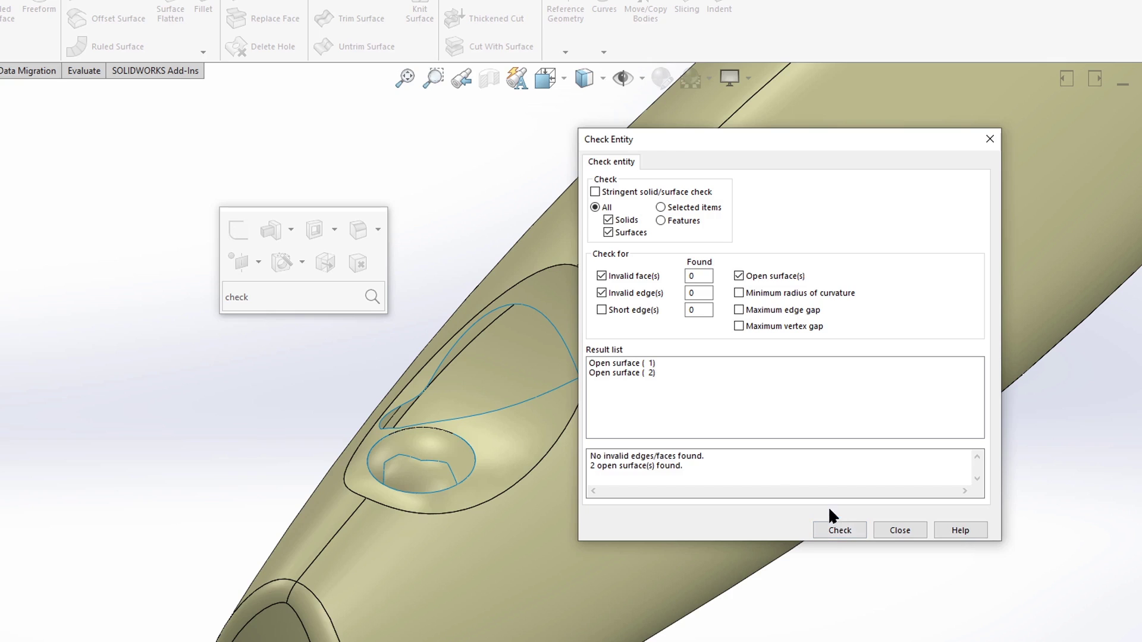
pyautogui.moveTo(663, 141); pyautogui.dragTo(795, 113)
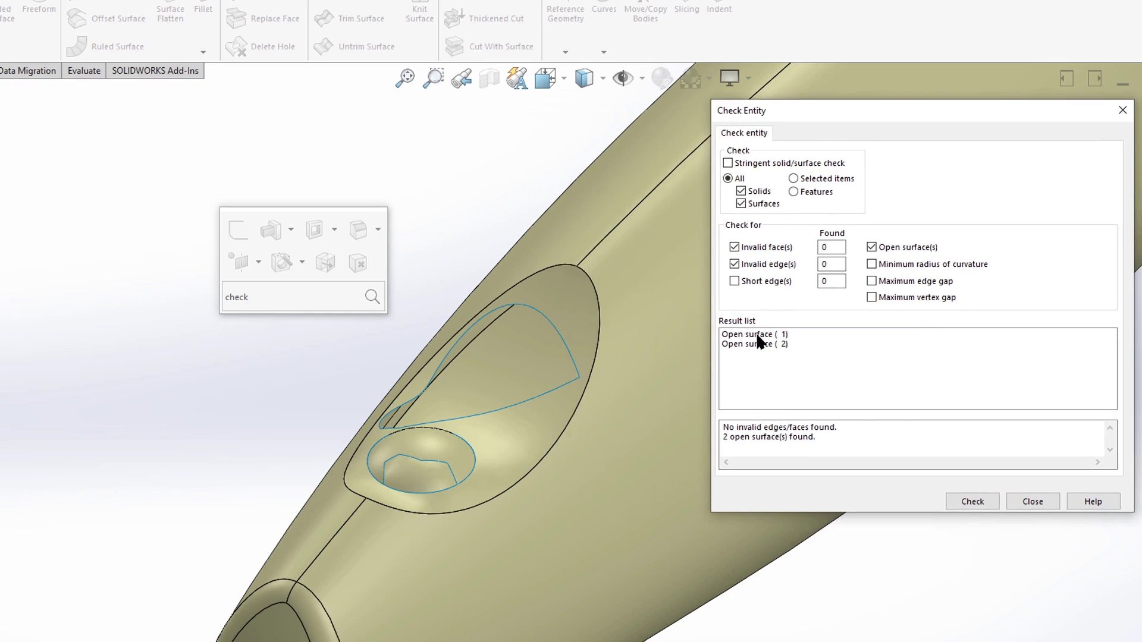
pyautogui.click(759, 334)
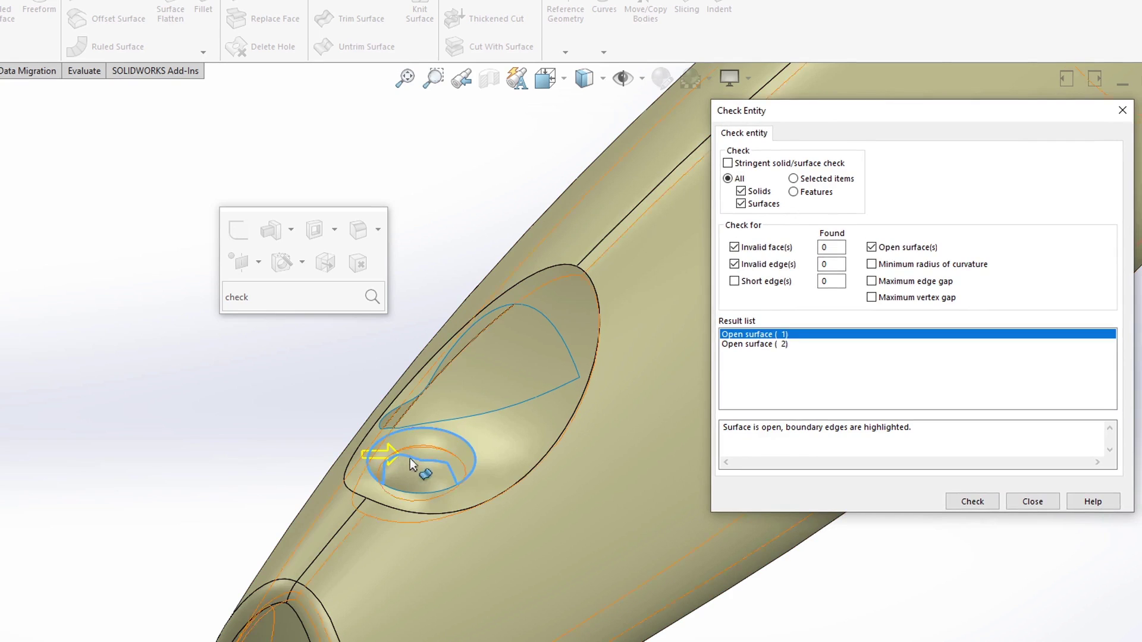
pyautogui.click(744, 343)
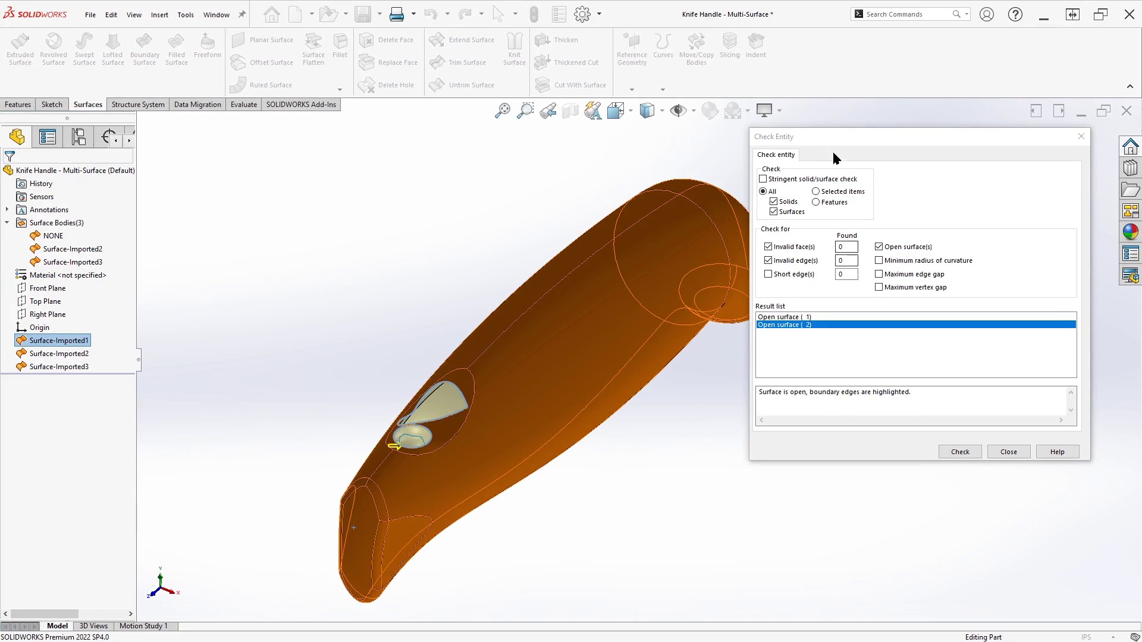
pyautogui.click(781, 326)
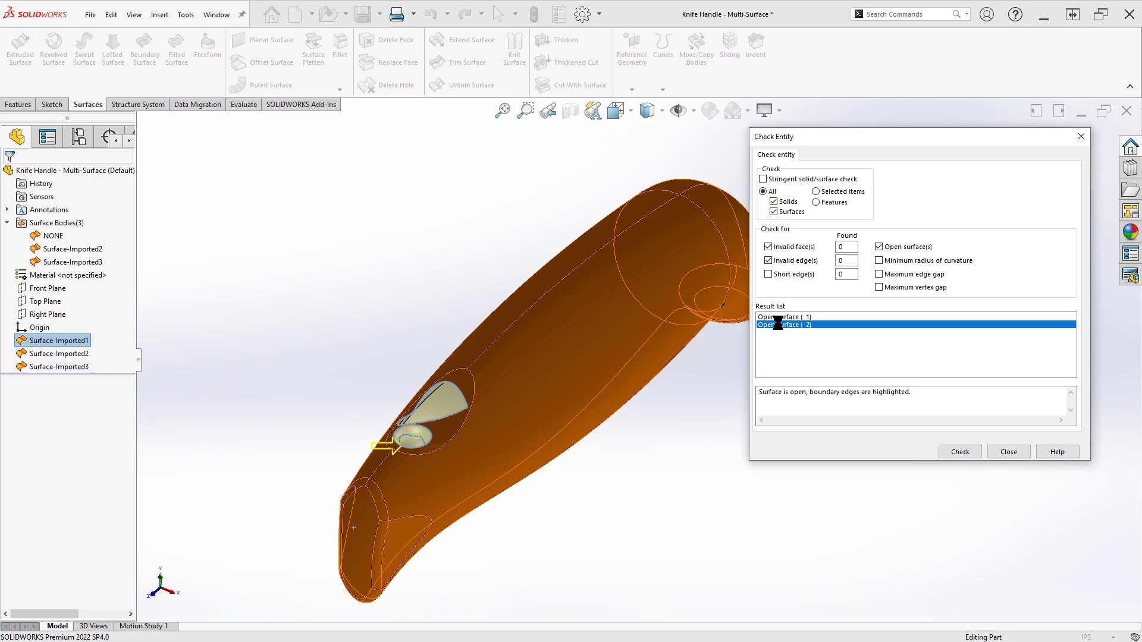
pyautogui.click(1011, 452)
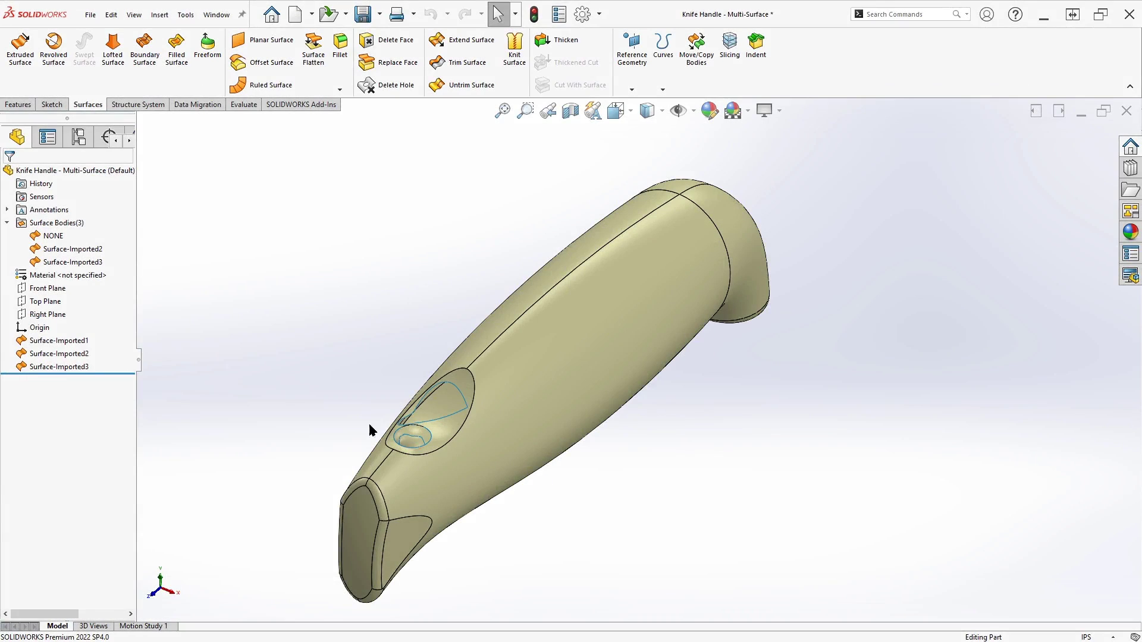
pyautogui.scroll(-3, 334, 388)
pyautogui.moveTo(332, 373); pyautogui.dragTo(551, 369, button='middle')
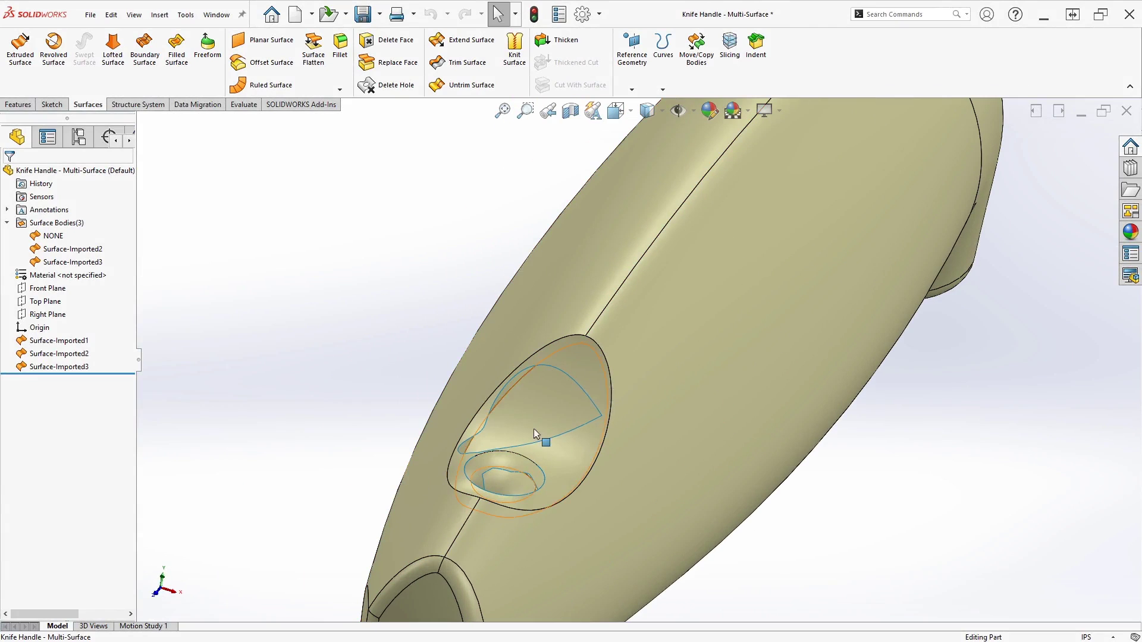
pyautogui.moveTo(533, 428)
pyautogui.mouseDown(button='middle')
pyautogui.moveTo(512, 433)
pyautogui.moveTo(523, 432)
pyautogui.mouseUp(button='middle')
pyautogui.scroll(-3, 541, 390)
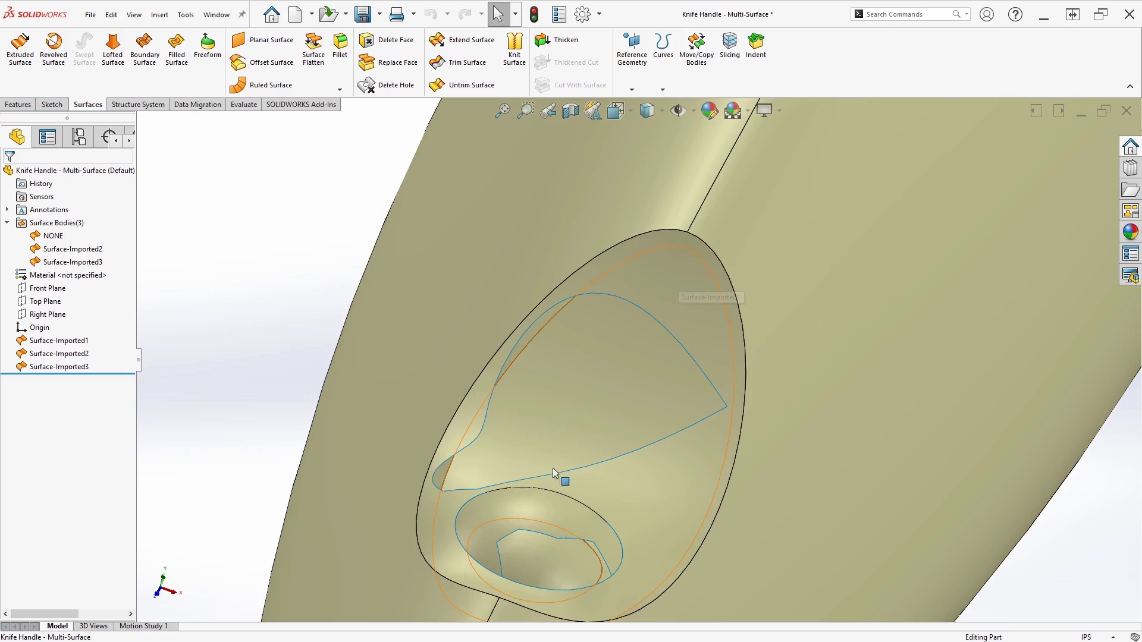
pyautogui.moveTo(663, 265); pyautogui.dragTo(512, 257, button='middle')
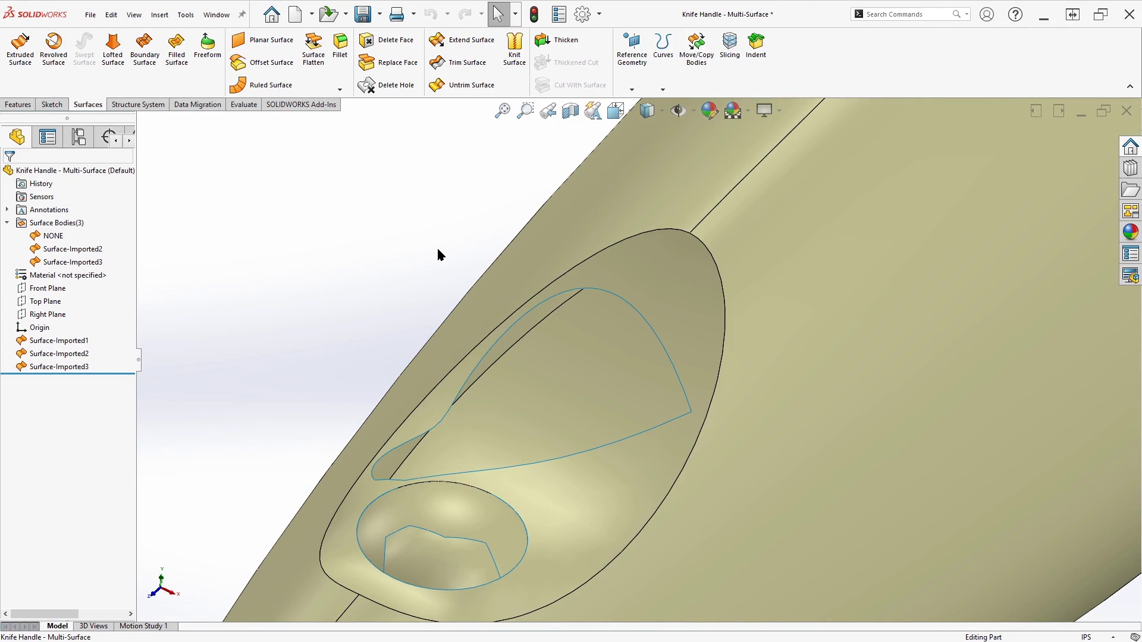
# - Fill the teardrop hole's open edge loop, Fix up boundary off and Merge result on
pyautogui.click(177, 56)
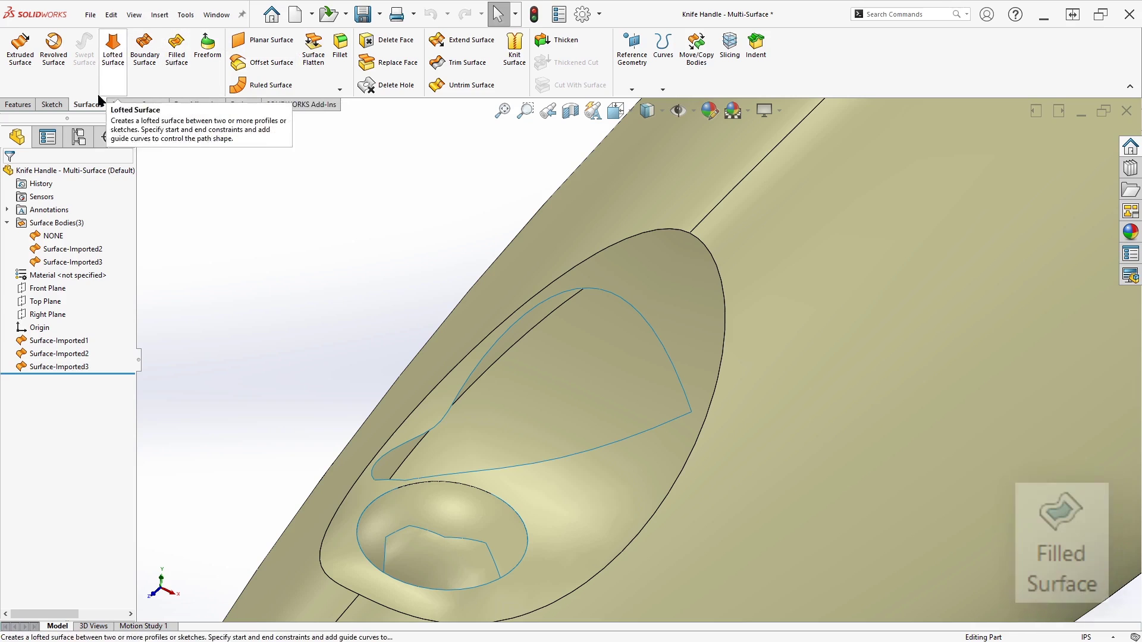
pyautogui.click(179, 74)
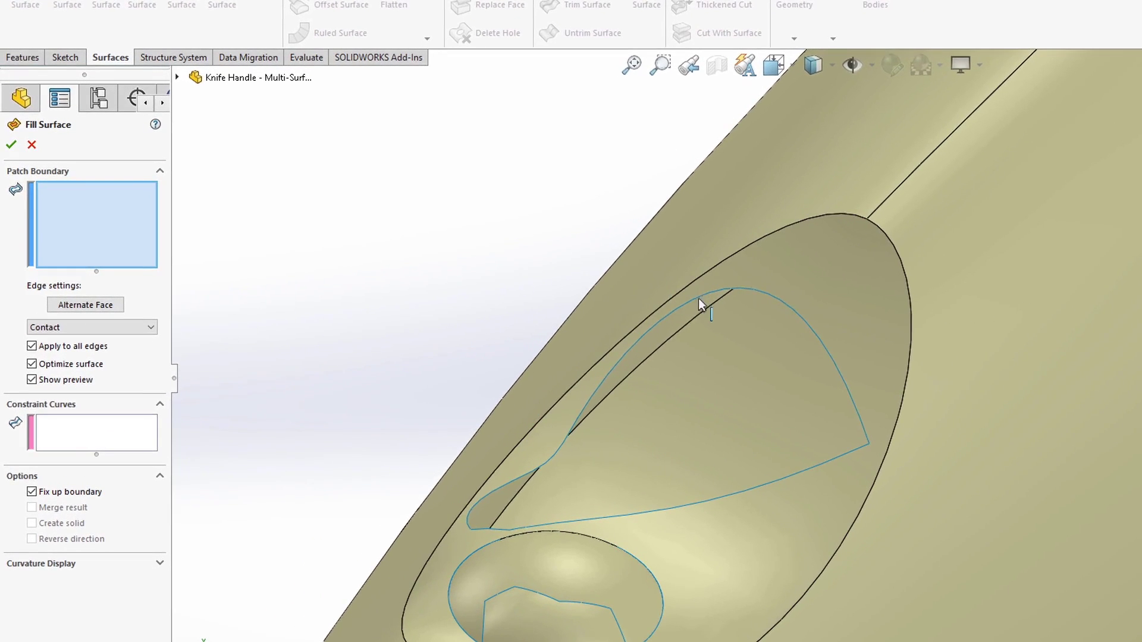
pyautogui.click(700, 295)
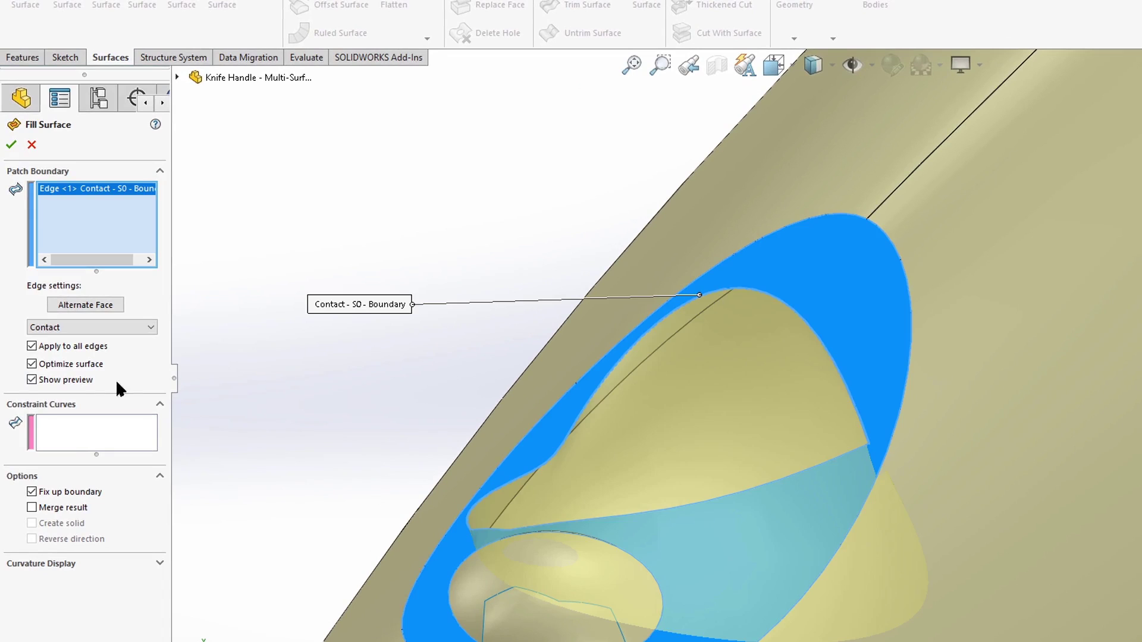
pyautogui.click(31, 492)
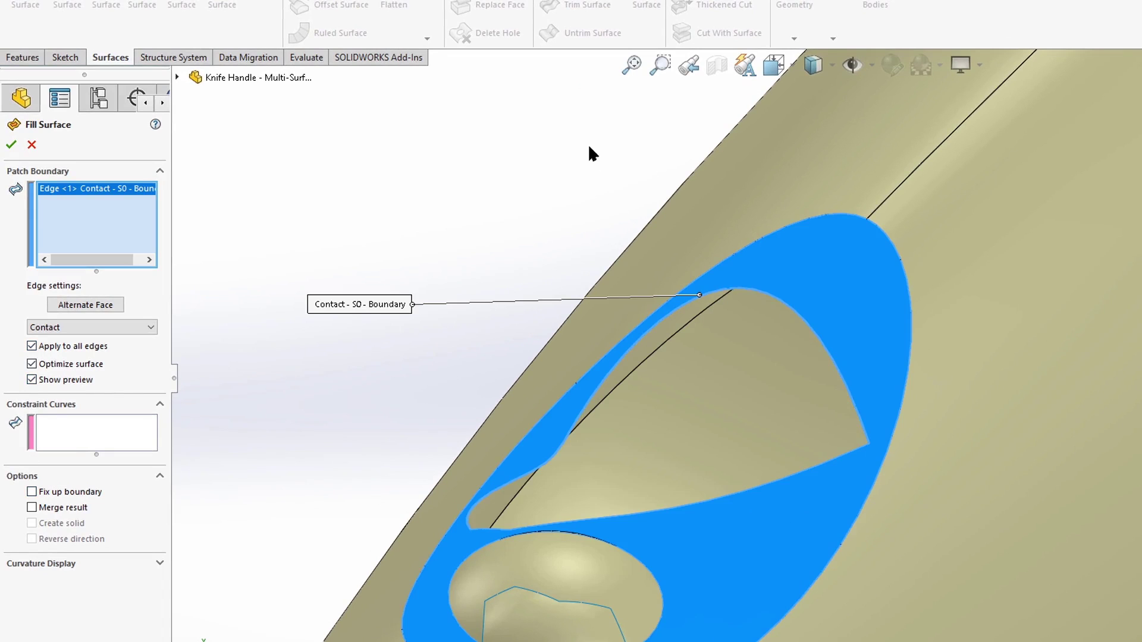
pyautogui.click(31, 508)
pyautogui.rightClick(829, 354)
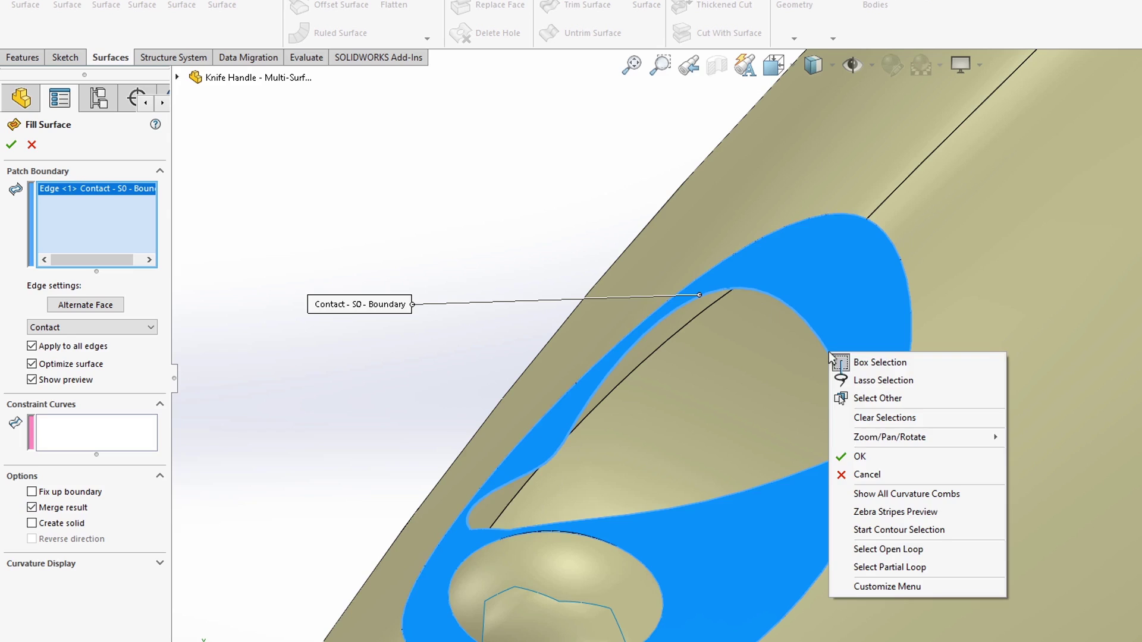
pyautogui.click(895, 549)
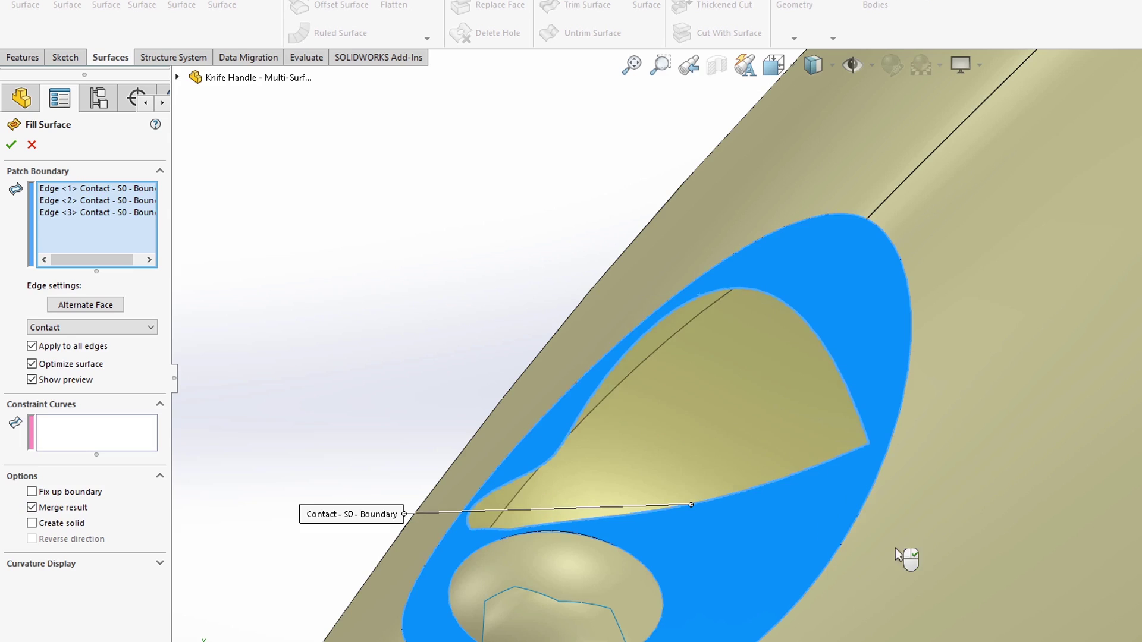
pyautogui.moveTo(754, 395); pyautogui.dragTo(732, 426, button='middle')
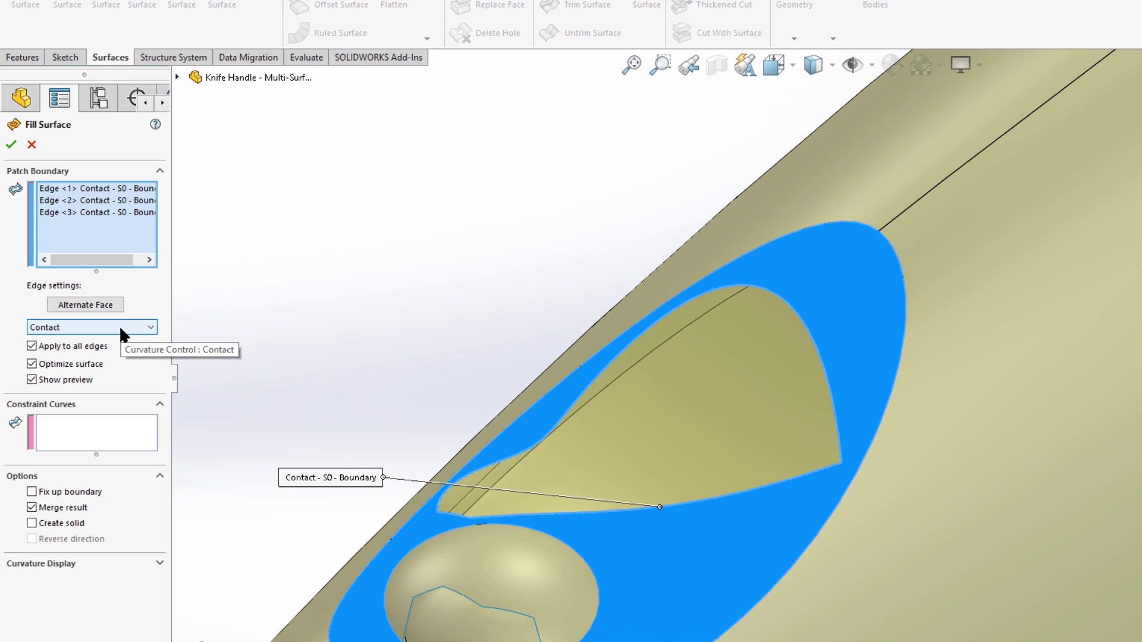
pyautogui.scroll(3, 564, 418)
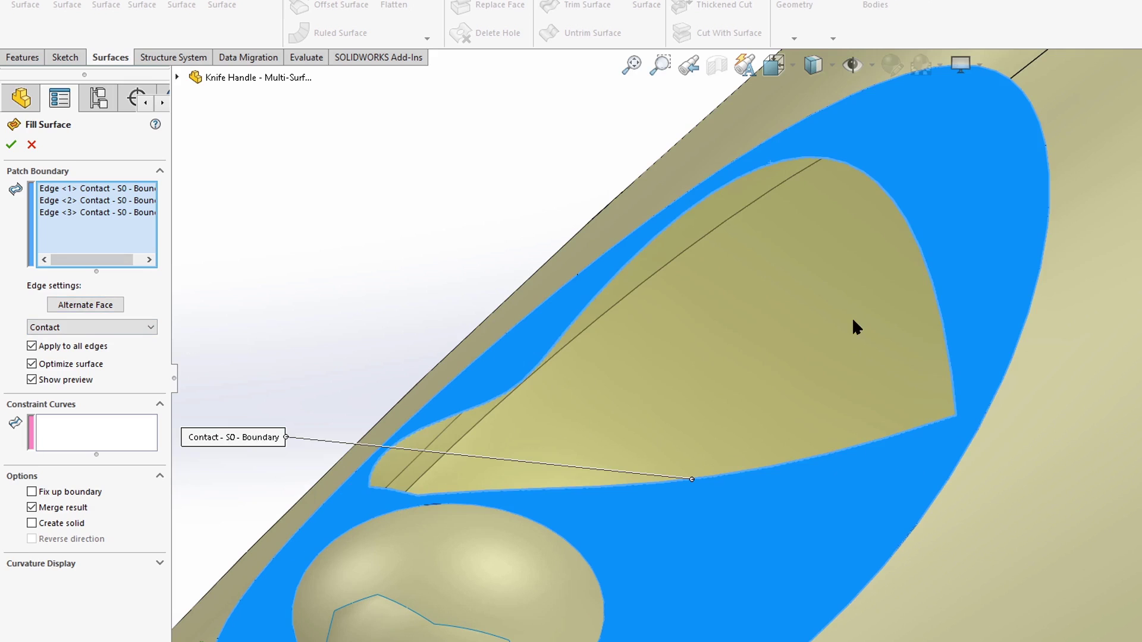
pyautogui.click(11, 145)
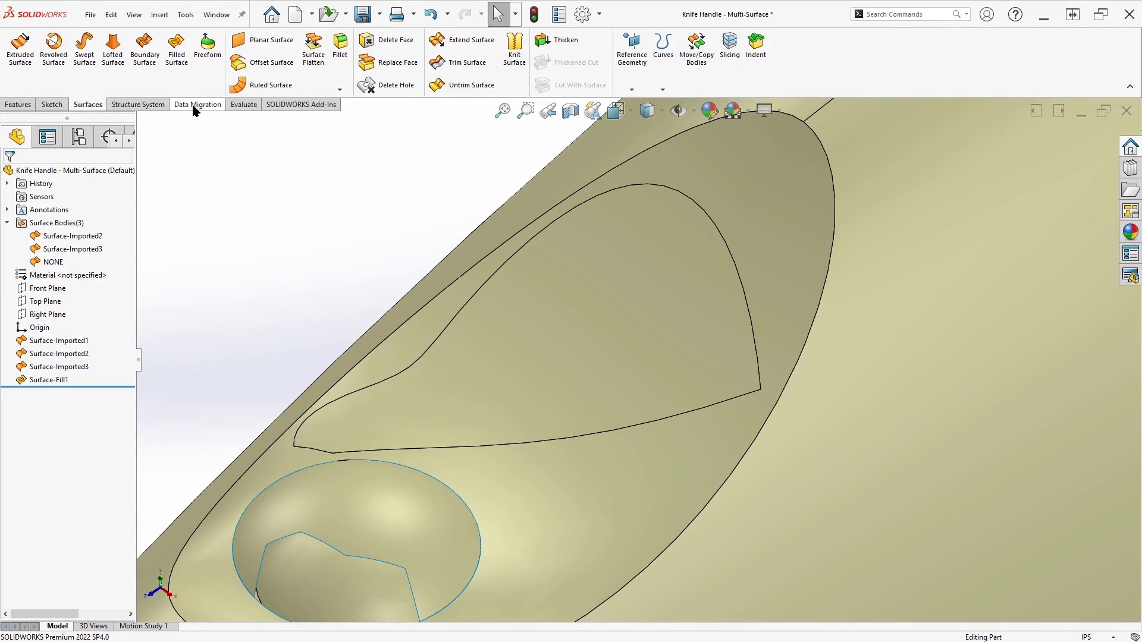
# - Shade the handle by surface curvature, inspect the patch, and select Surface-Fill1
pyautogui.click(244, 105)
pyautogui.click(476, 85)
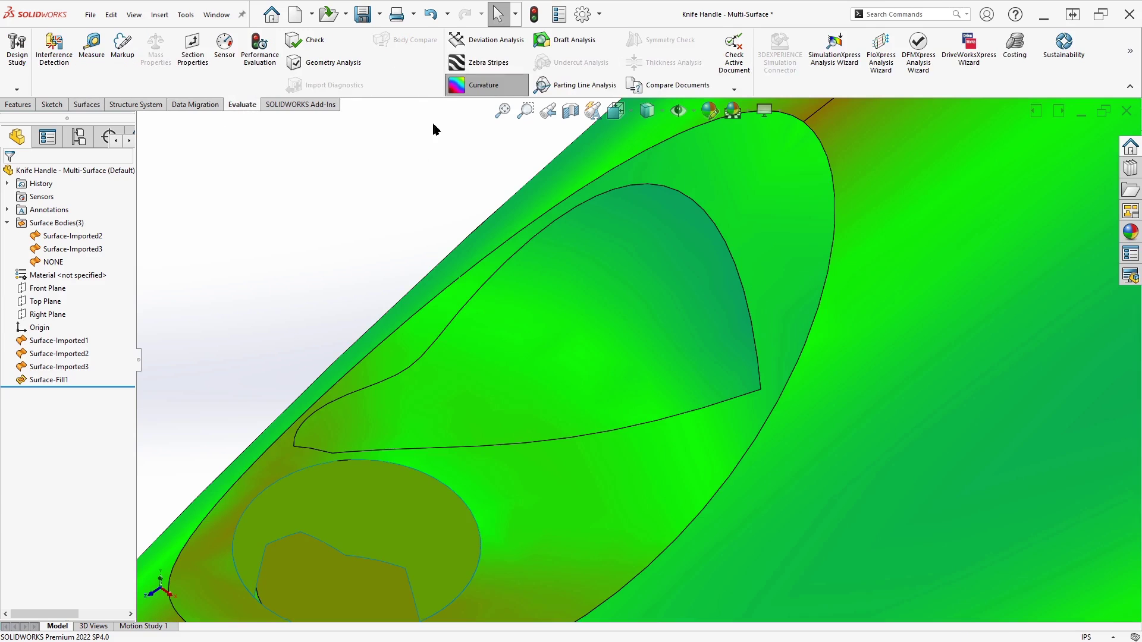
pyautogui.scroll(3, 672, 400)
pyautogui.moveTo(672, 400); pyautogui.dragTo(628, 411, button='middle')
pyautogui.scroll(-3, 621, 387)
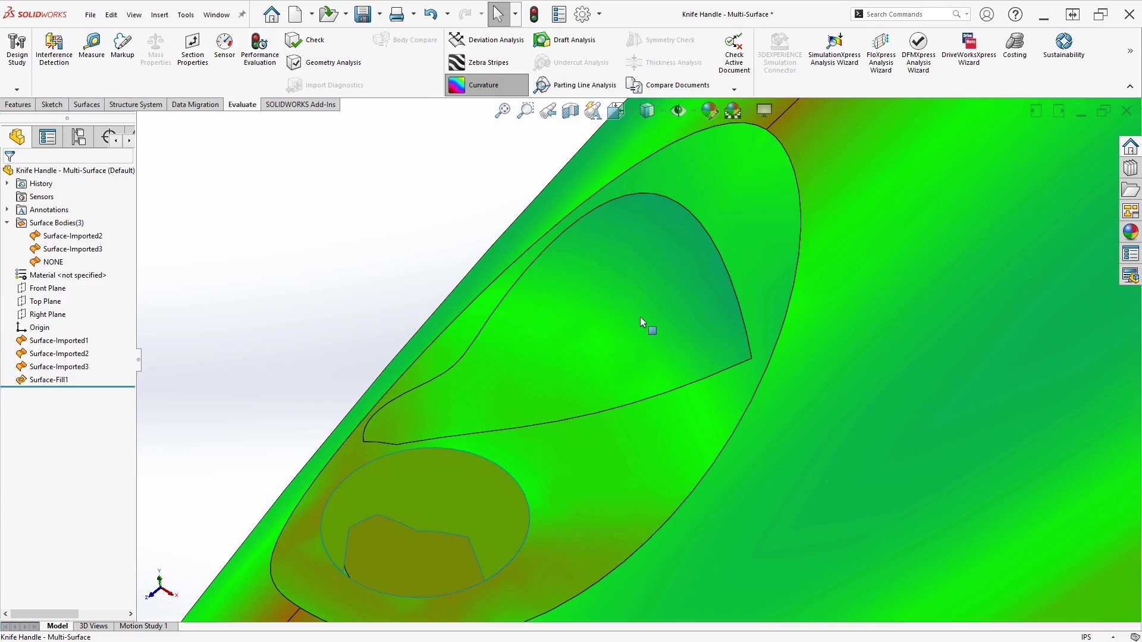
pyautogui.moveTo(640, 321); pyautogui.dragTo(652, 332, button='middle')
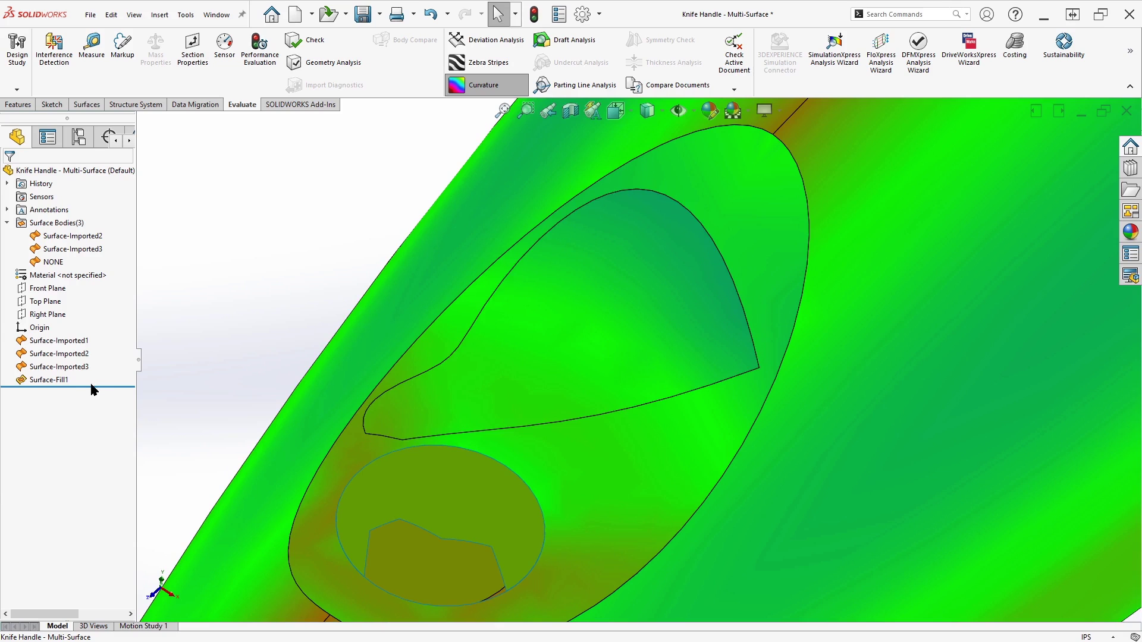
pyautogui.click(56, 380)
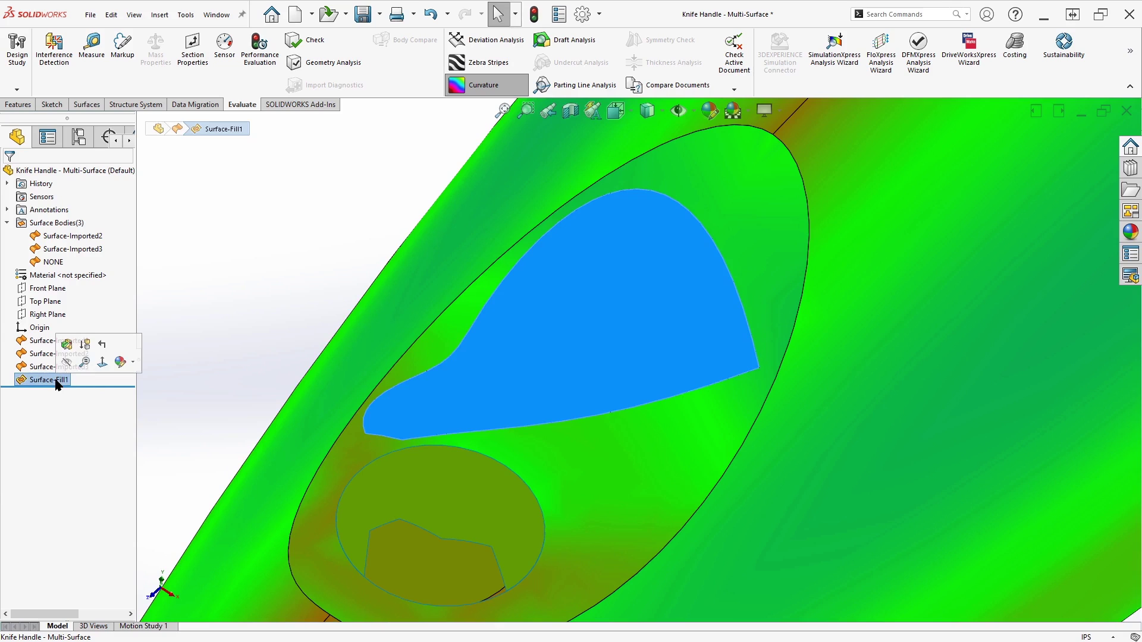
# - Change Surface-Fill1's edge condition from Contact to Tangent and accept the edit
pyautogui.click(67, 345)
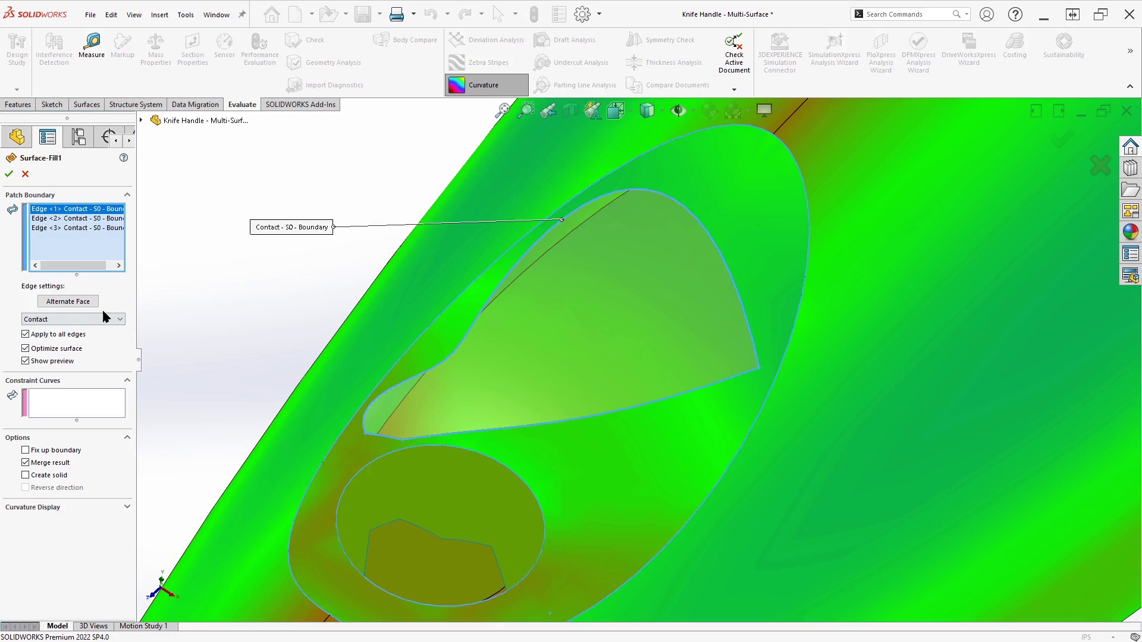
pyautogui.click(89, 320)
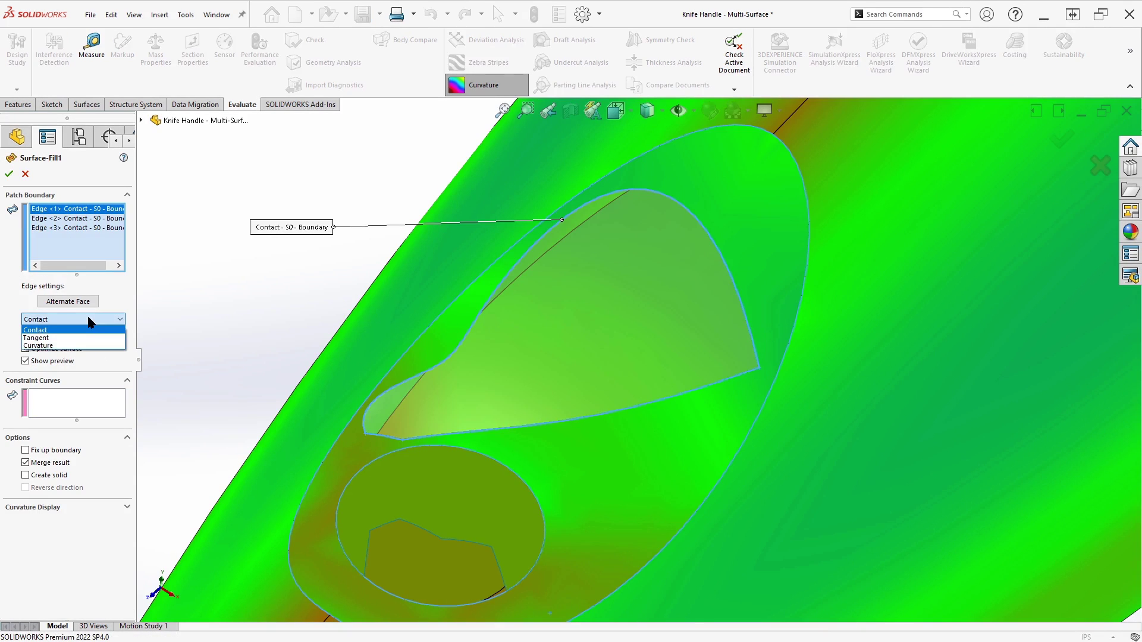
pyautogui.click(57, 341)
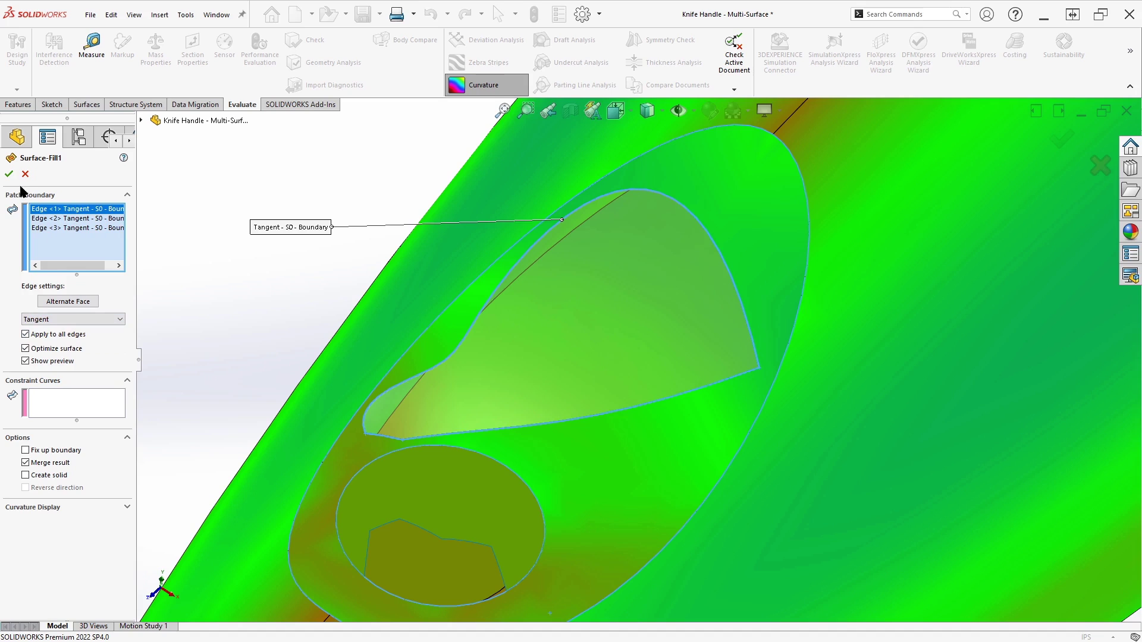
pyautogui.click(9, 174)
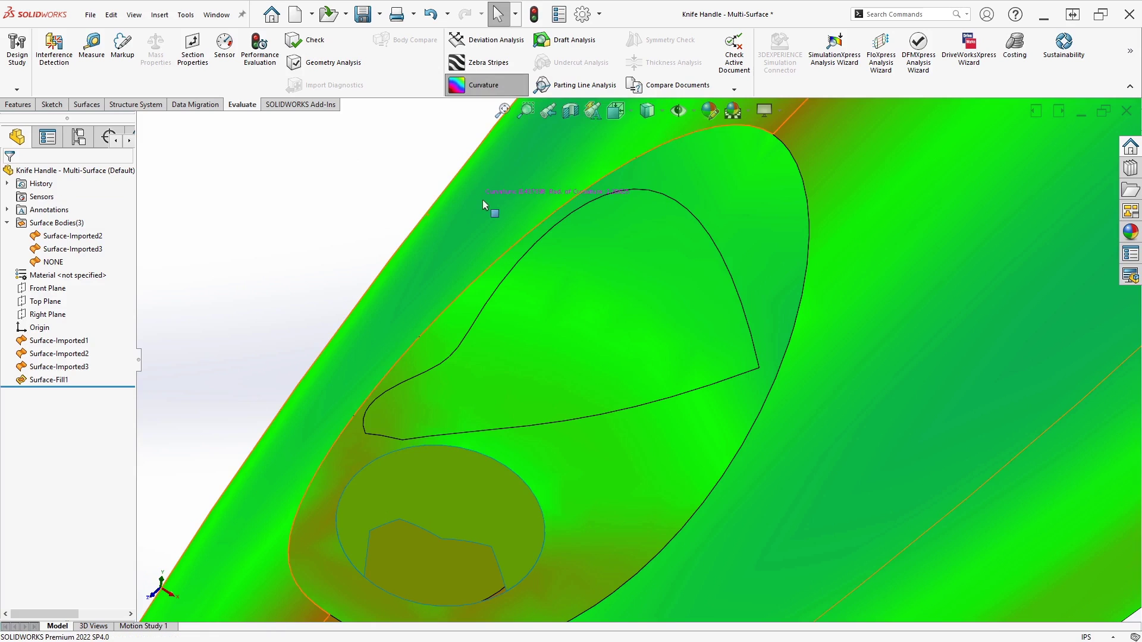
# - Re-edit Surface-Fill1, switch its edge condition to Curvature, and accept
pyautogui.click(59, 379)
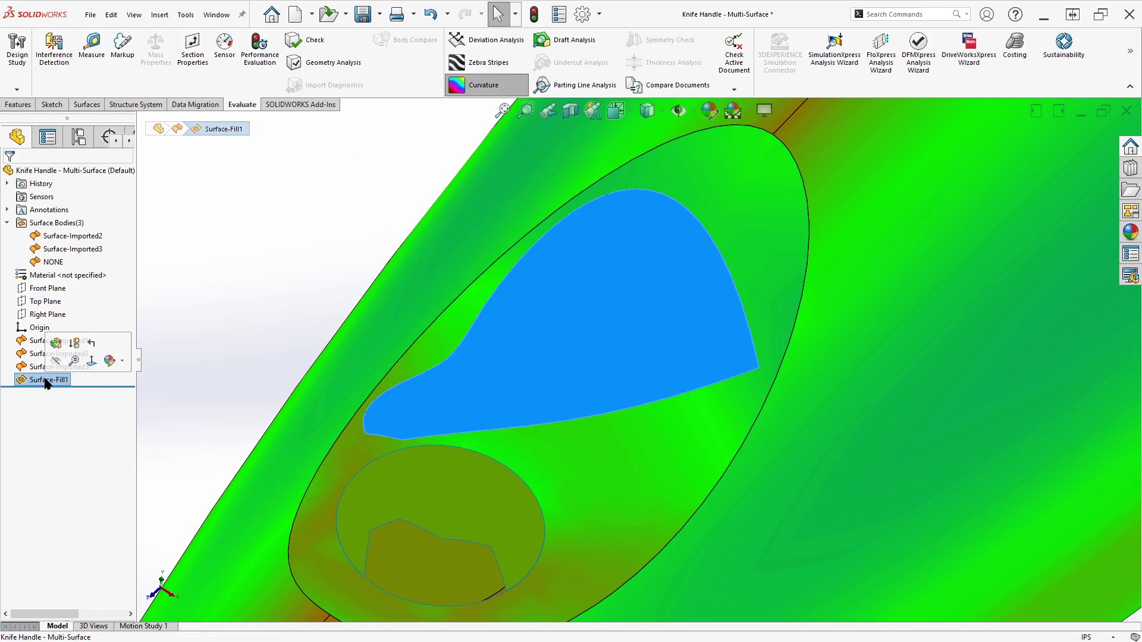
pyautogui.click(55, 344)
pyautogui.click(66, 319)
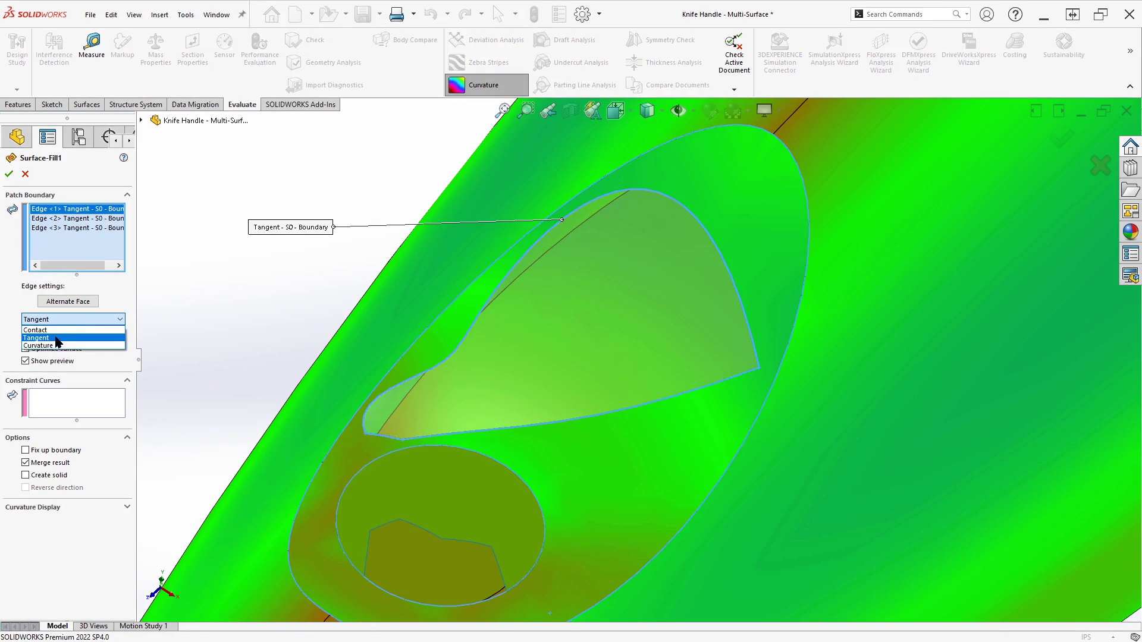
pyautogui.click(52, 348)
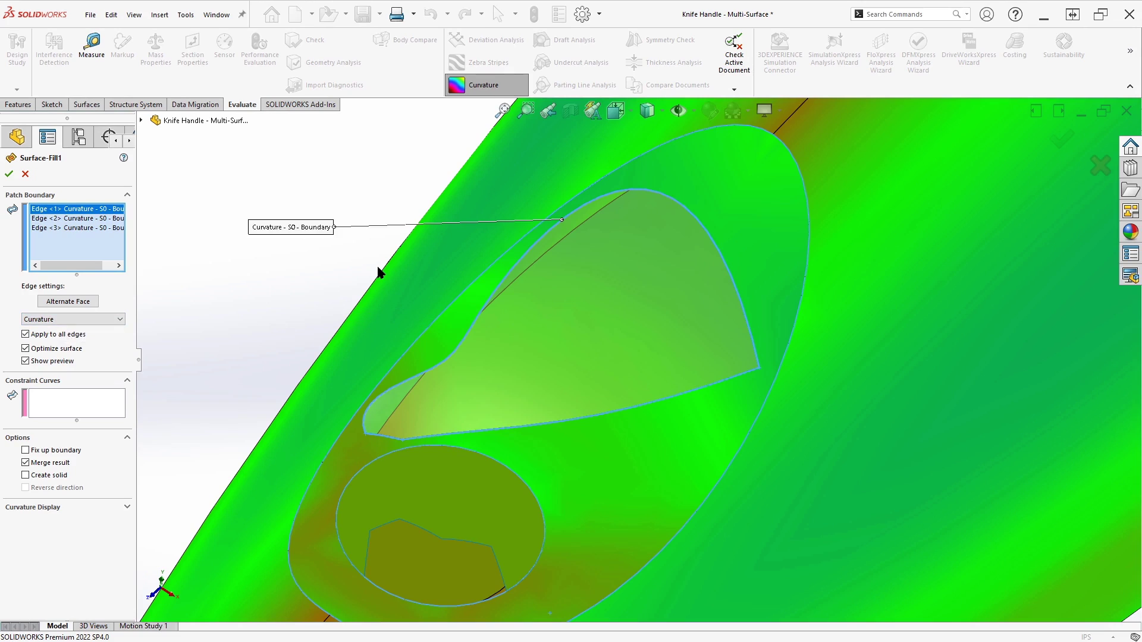
pyautogui.click(10, 174)
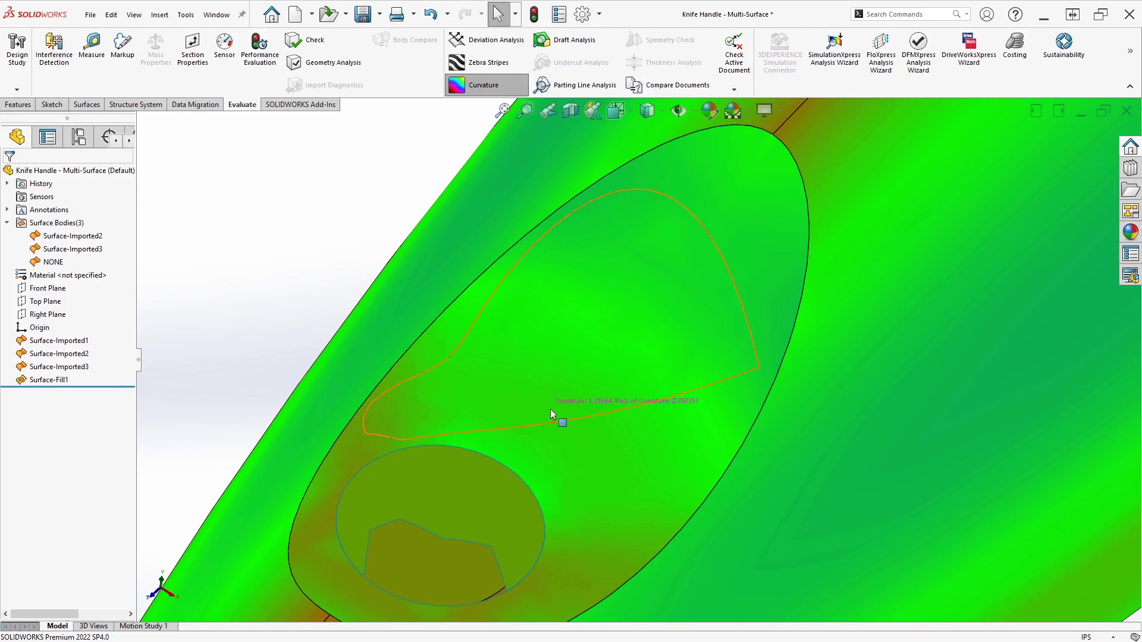
# - Turn off curvature shading and run Deviation Analysis on the patch's full three-edge loop
pyautogui.click(476, 87)
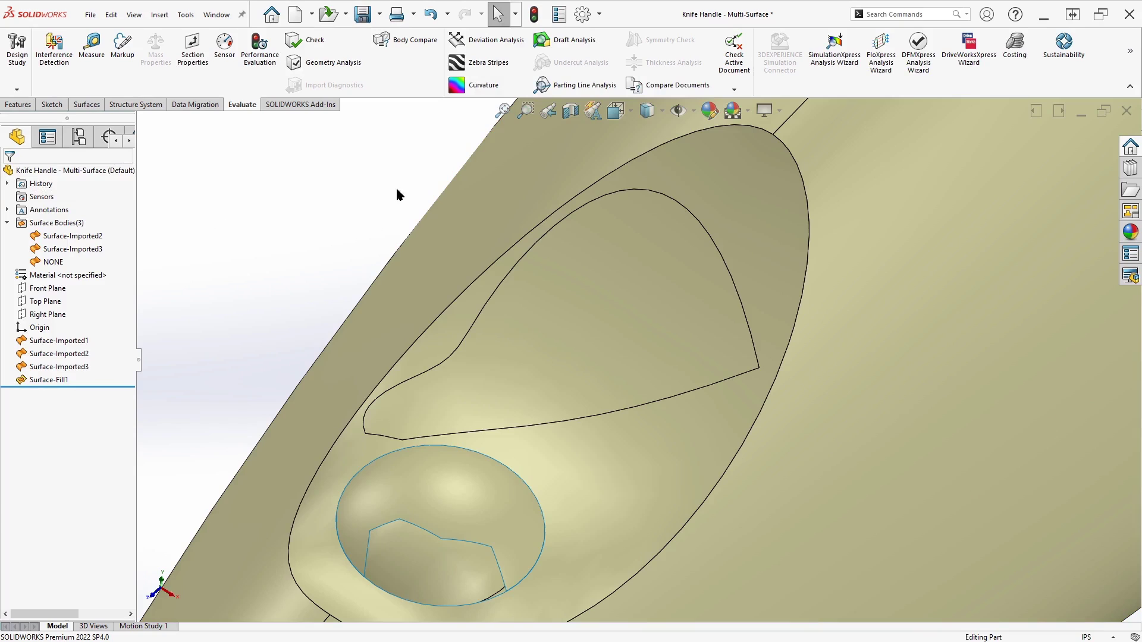
pyautogui.click(476, 41)
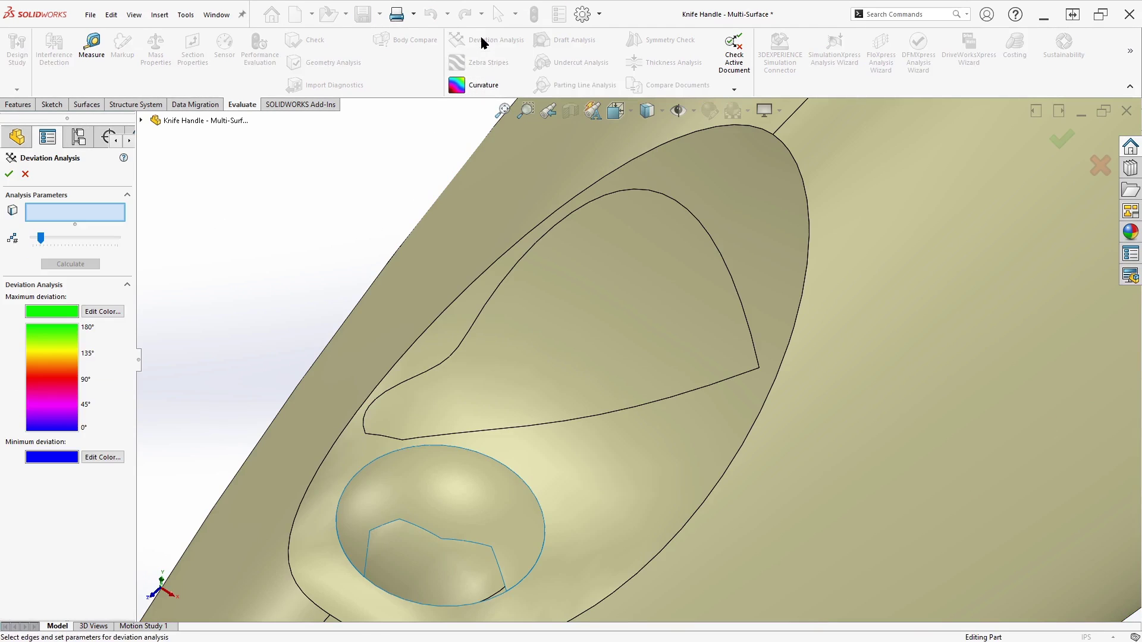
pyautogui.click(607, 194)
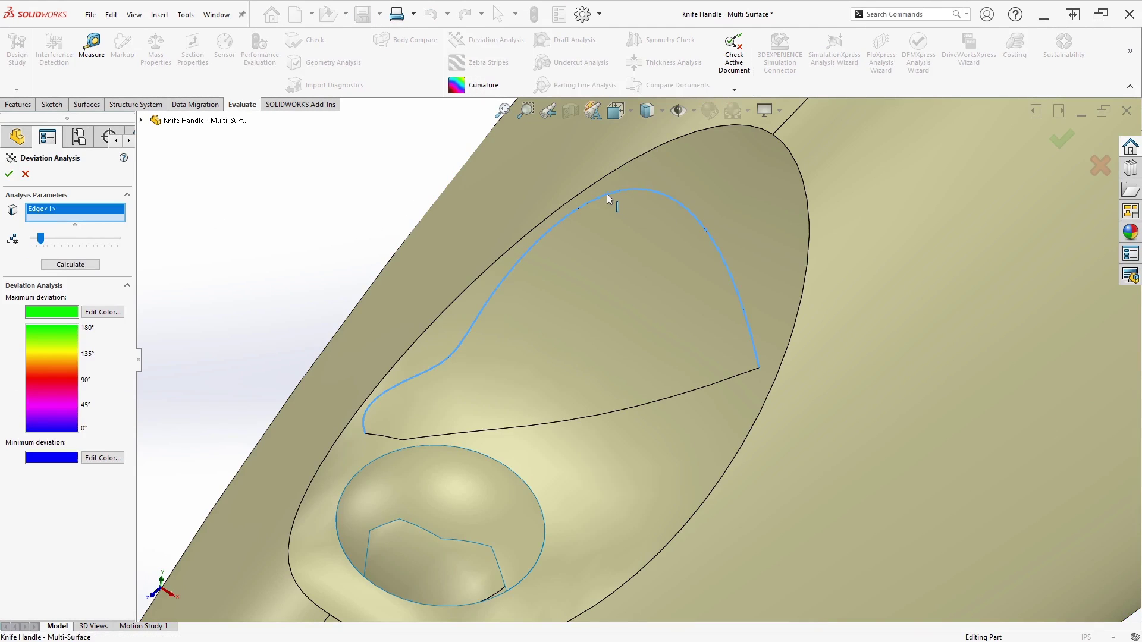
pyautogui.rightClick(606, 194)
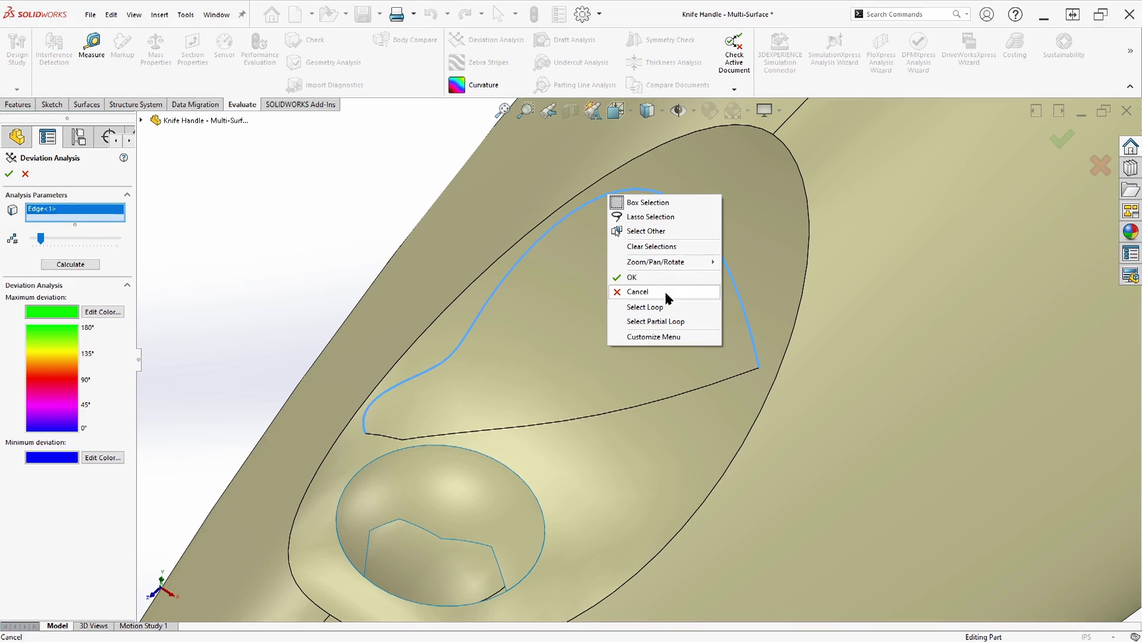
pyautogui.click(654, 321)
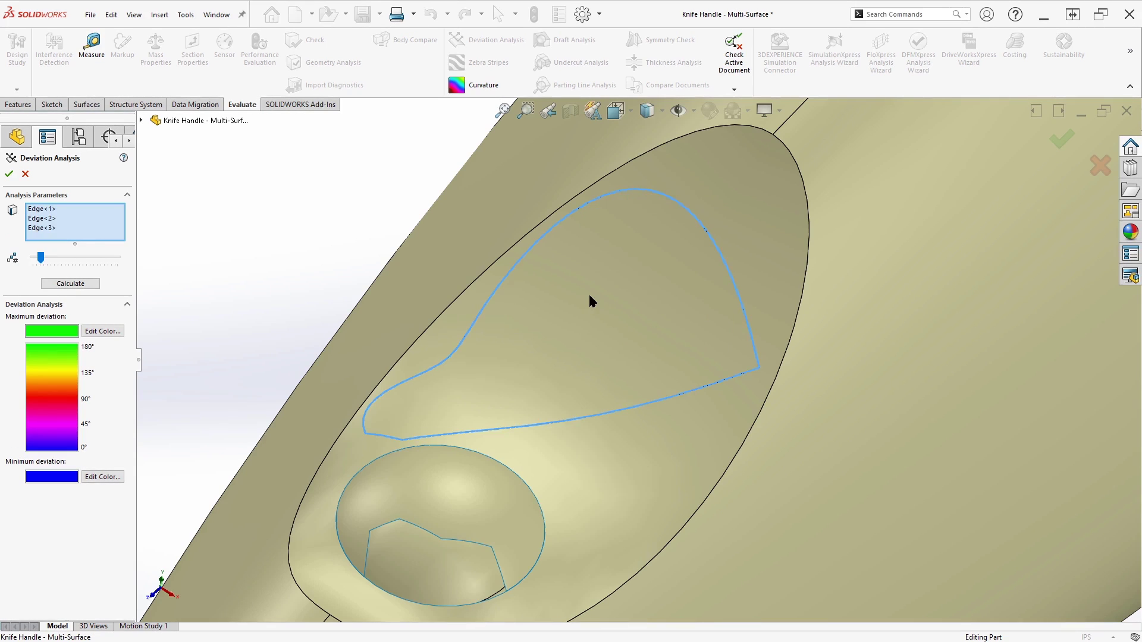
pyautogui.click(82, 284)
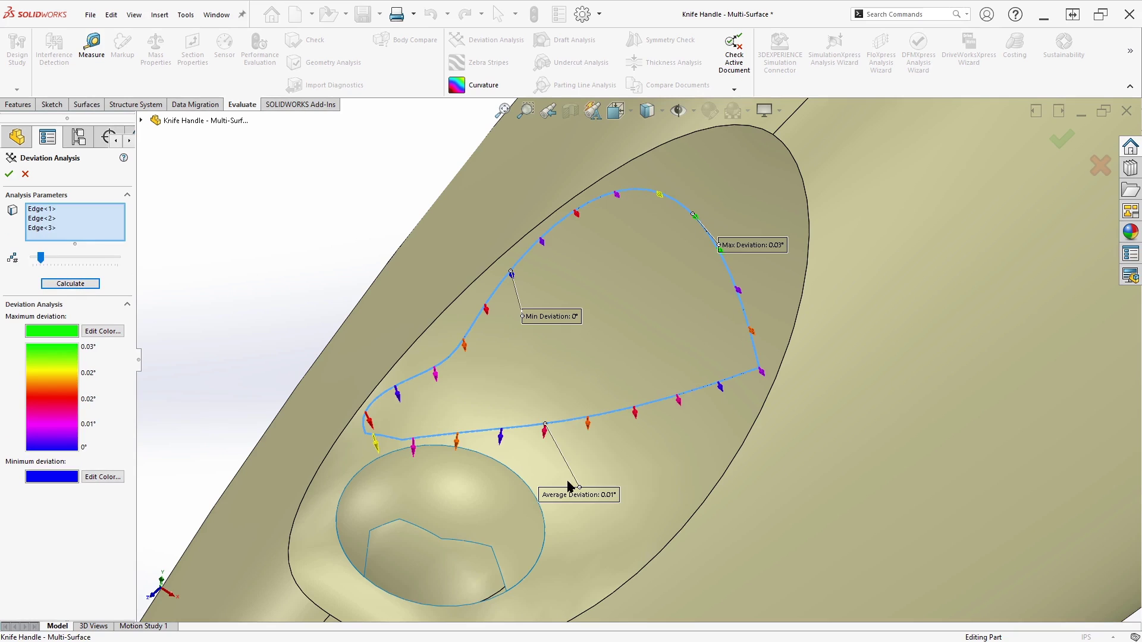
# - Reposition the Average 0.01°, Minimum 0° and Maximum 0.03° deviation callouts for readability
pyautogui.moveTo(568, 492); pyautogui.dragTo(499, 384)
pyautogui.moveTo(539, 319); pyautogui.dragTo(427, 231)
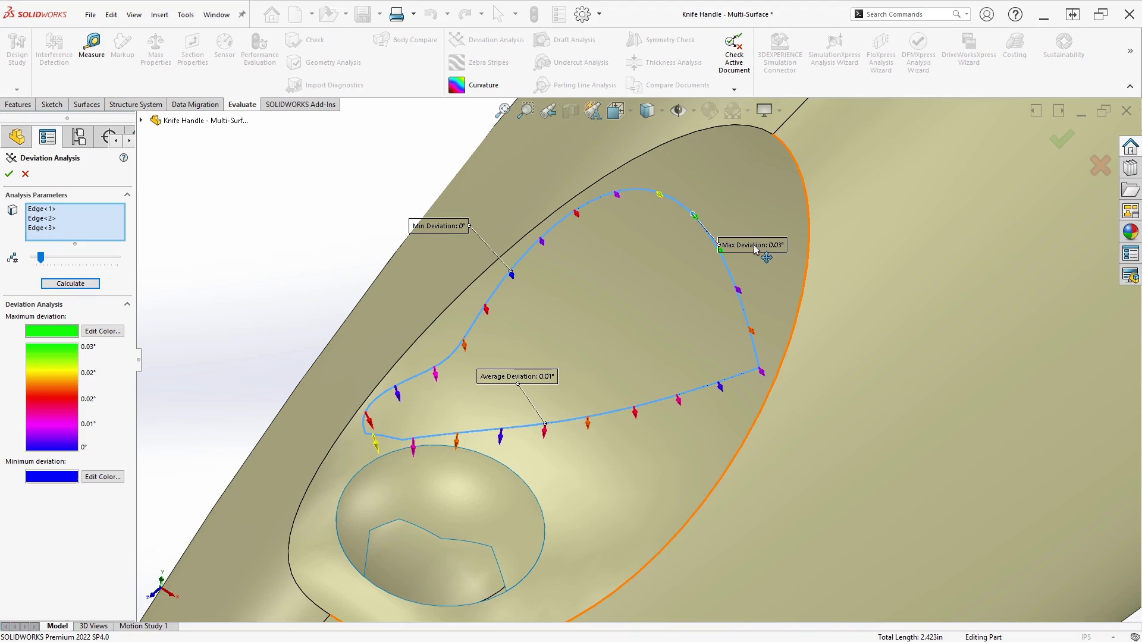
pyautogui.moveTo(755, 248); pyautogui.dragTo(755, 197)
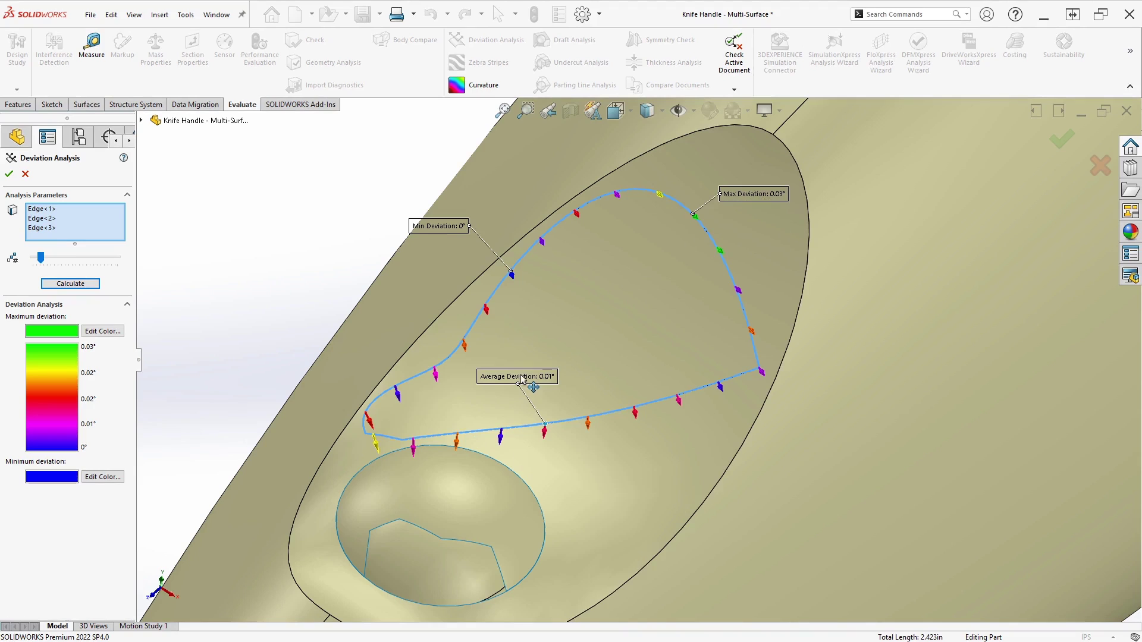
# - Close the Deviation Analysis
pyautogui.click(9, 173)
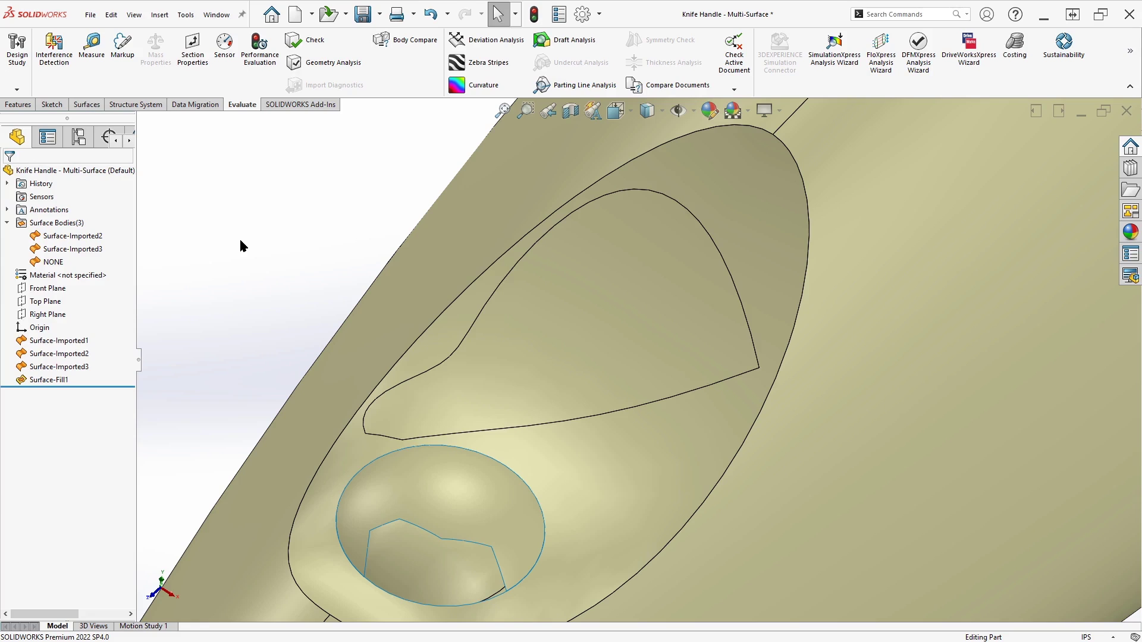
pyautogui.scroll(3, 577, 462)
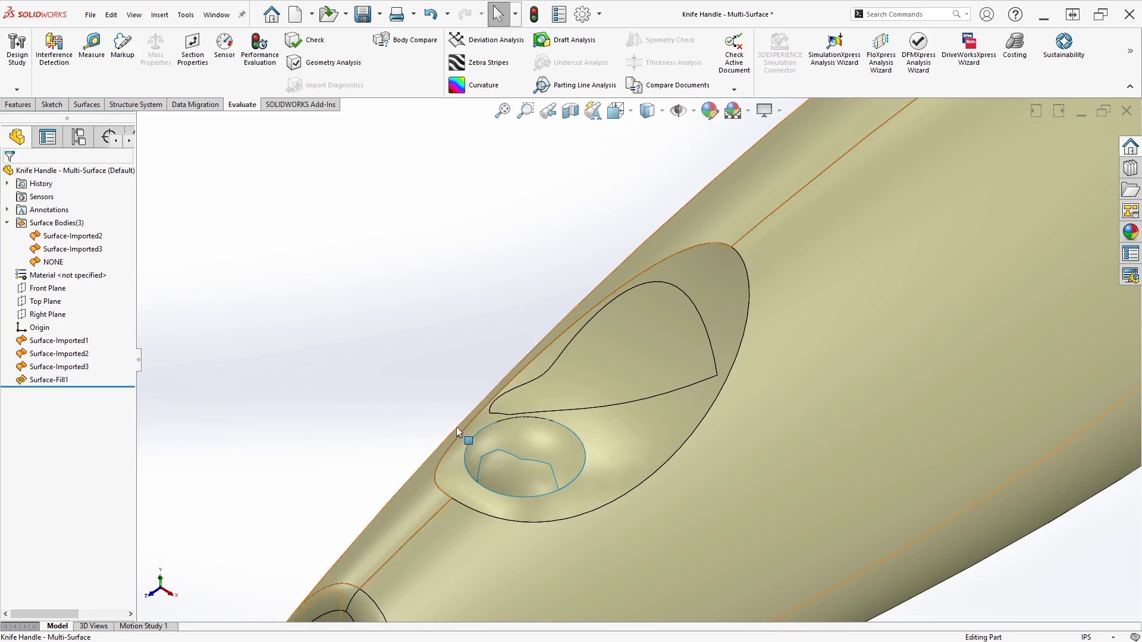
pyautogui.scroll(-2, 622, 369)
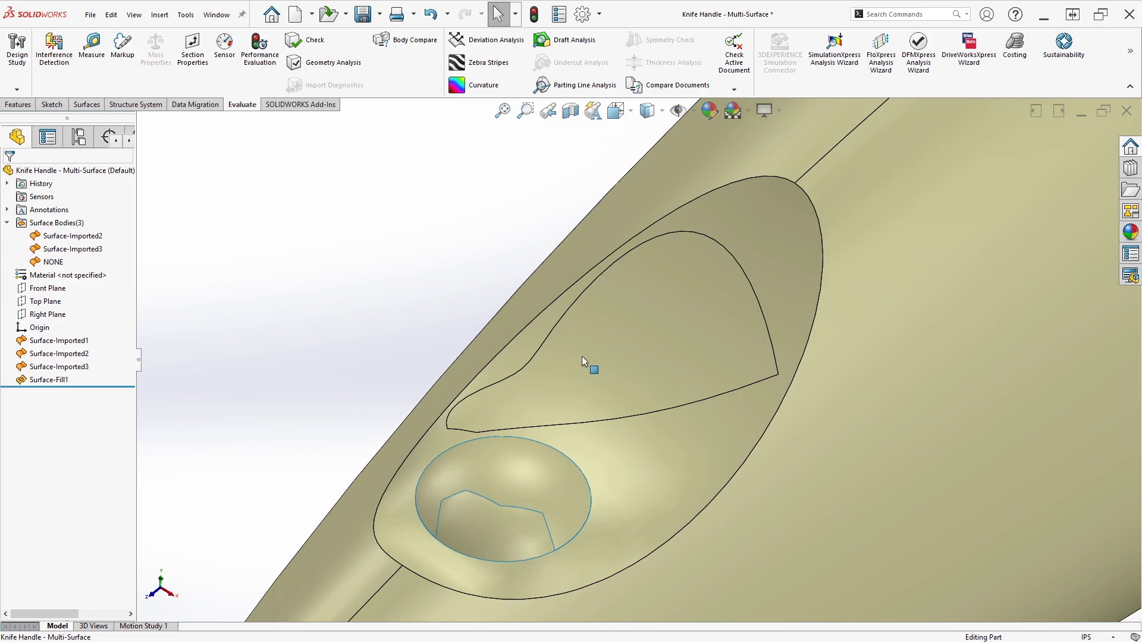
# - Delete and patch the upper loop face with Delete Face, then inspect the recess
pyautogui.click(87, 104)
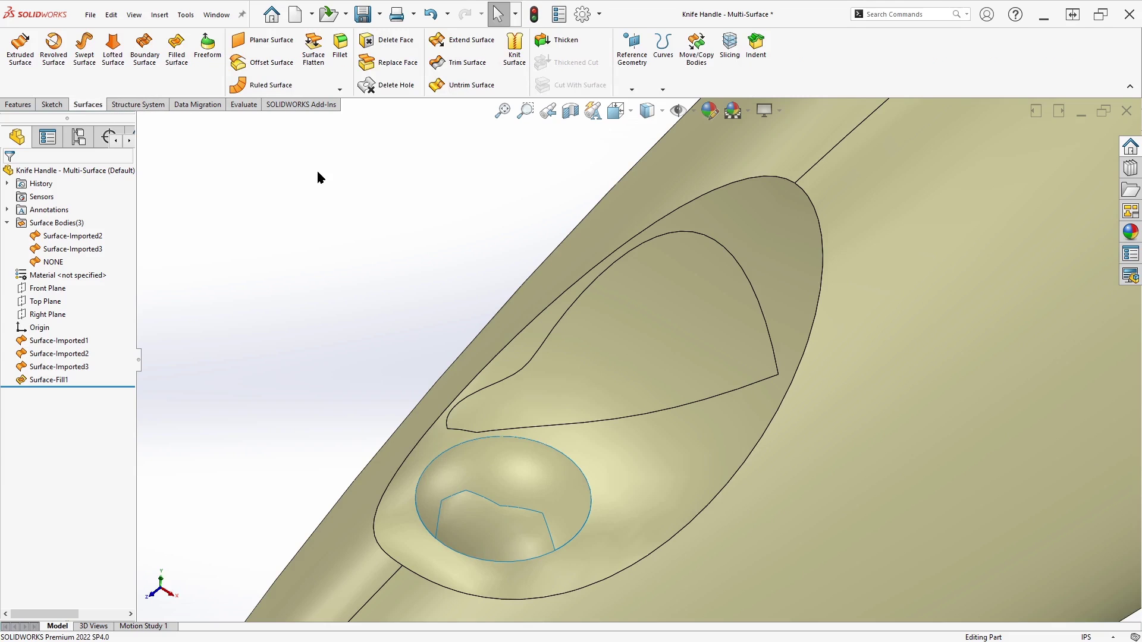
pyautogui.click(389, 40)
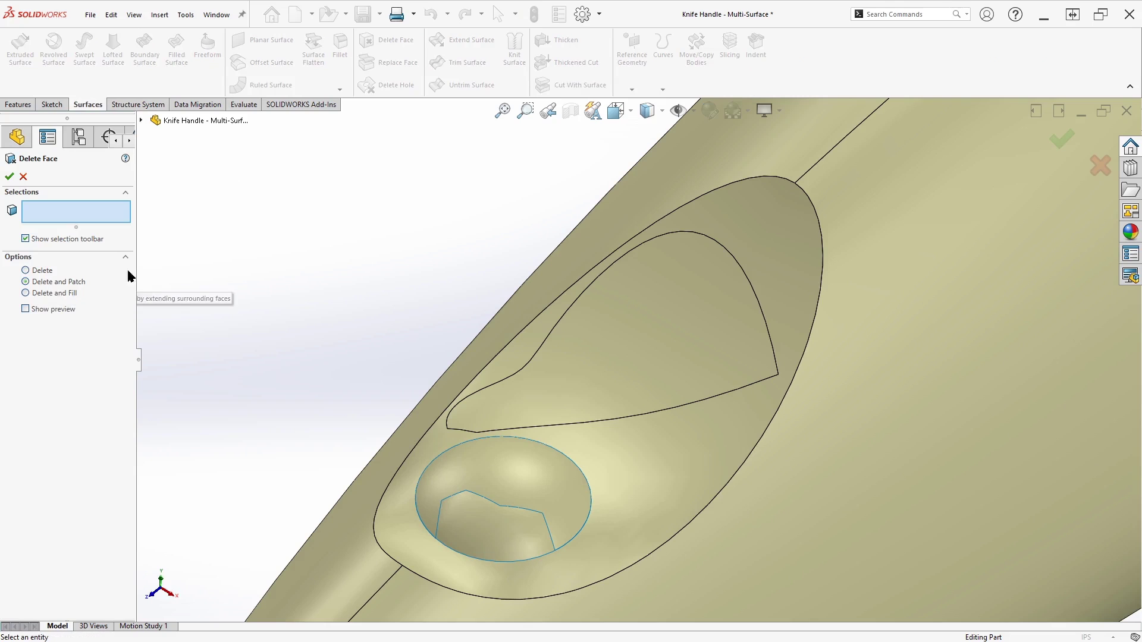
pyautogui.click(616, 366)
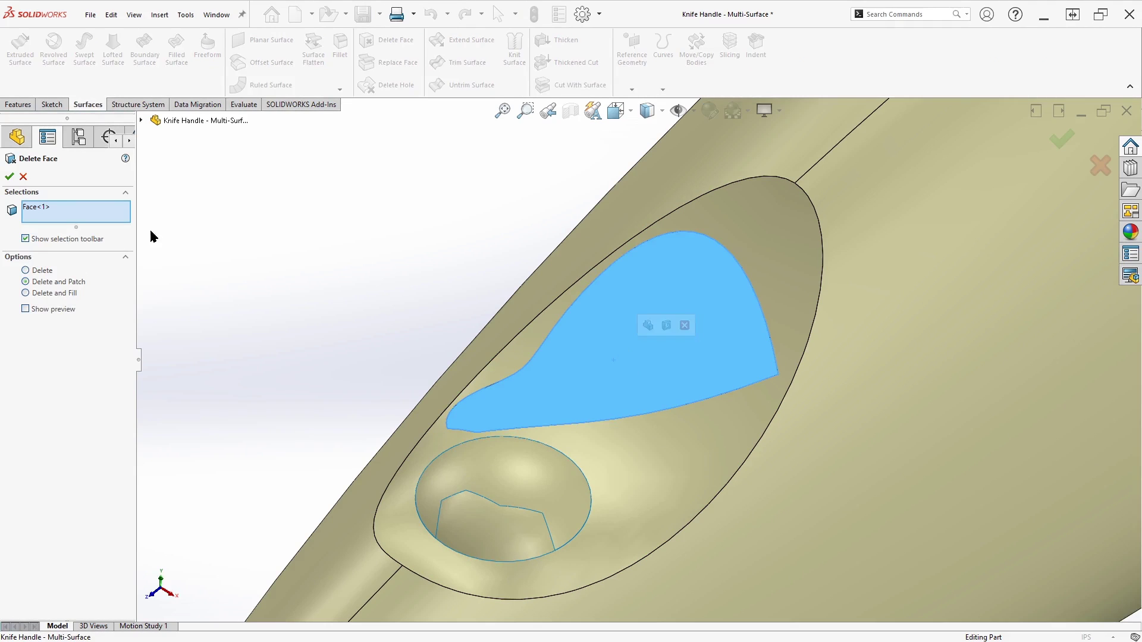
pyautogui.click(9, 177)
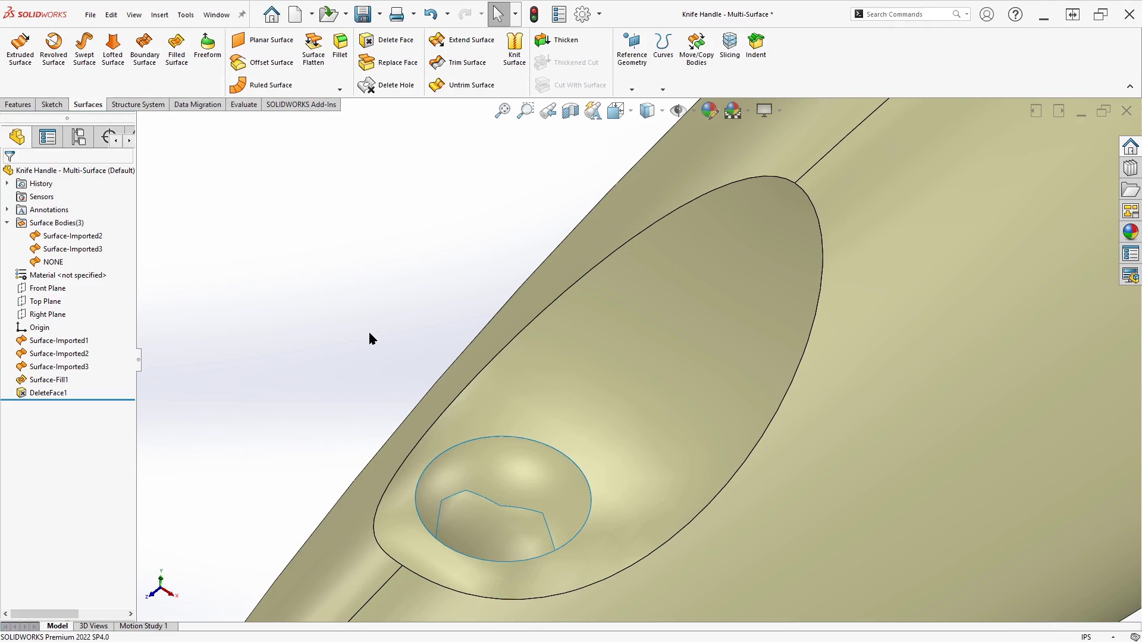
pyautogui.moveTo(594, 384)
pyautogui.mouseDown(button='middle')
pyautogui.moveTo(647, 417)
pyautogui.moveTo(613, 412)
pyautogui.moveTo(584, 372)
pyautogui.moveTo(644, 363)
pyautogui.moveTo(616, 408)
pyautogui.moveTo(617, 365)
pyautogui.moveTo(615, 380)
pyautogui.mouseUp(button='middle')
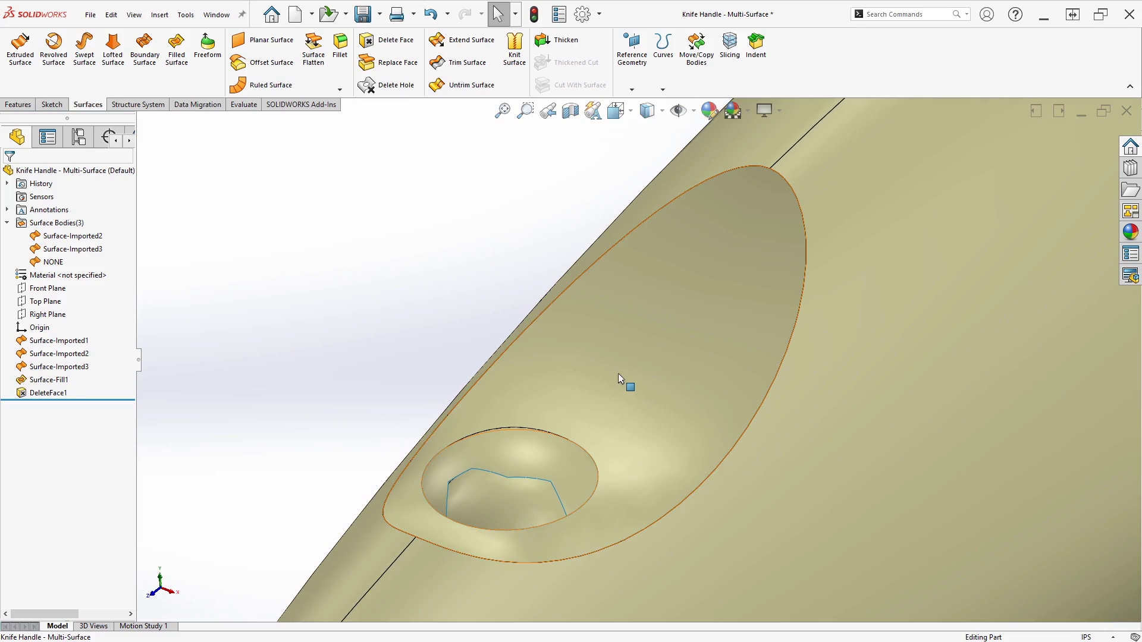
pyautogui.click(47, 384)
pyautogui.click(109, 357)
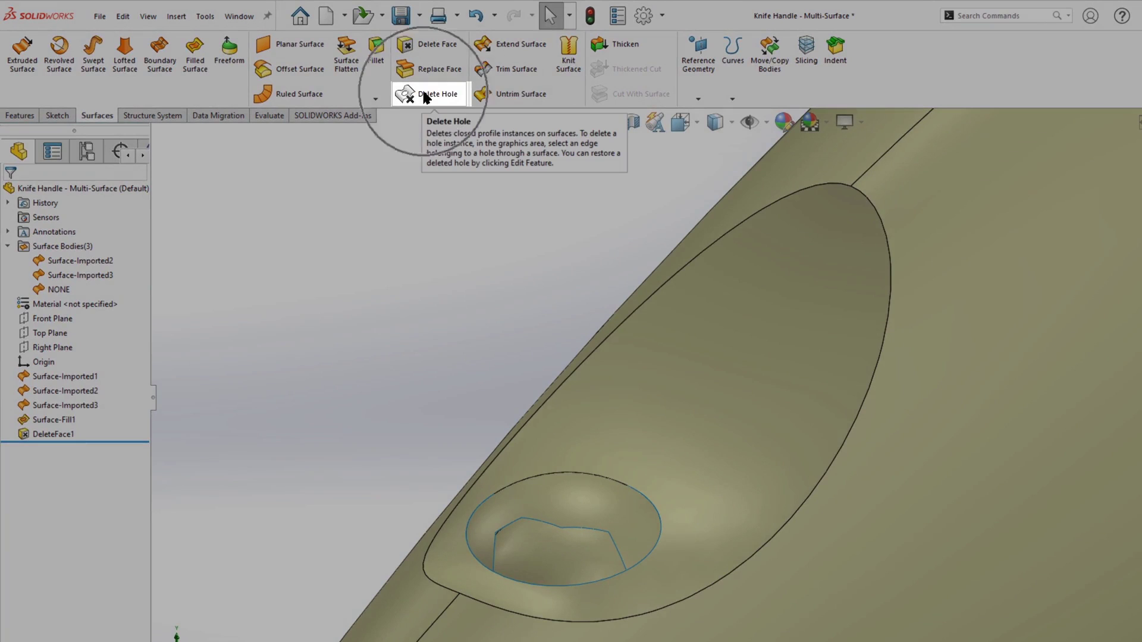
# - Undo the last four actions, removing Surface-Fill1 and DeleteFace1, and view the reopened hole
pyautogui.click(424, 96)
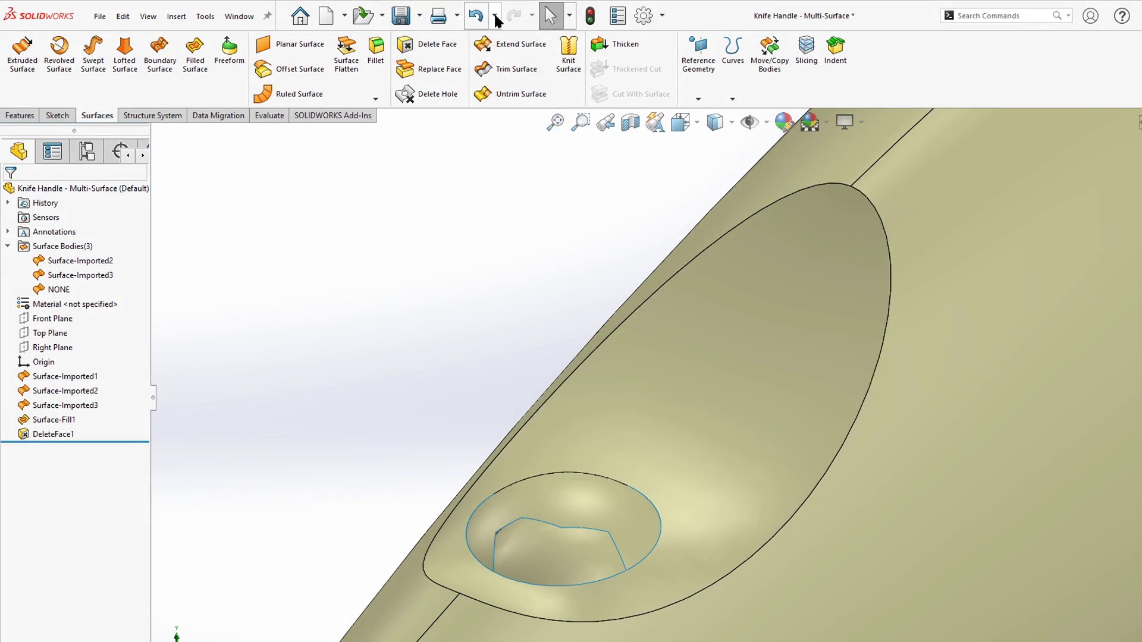
pyautogui.click(494, 15)
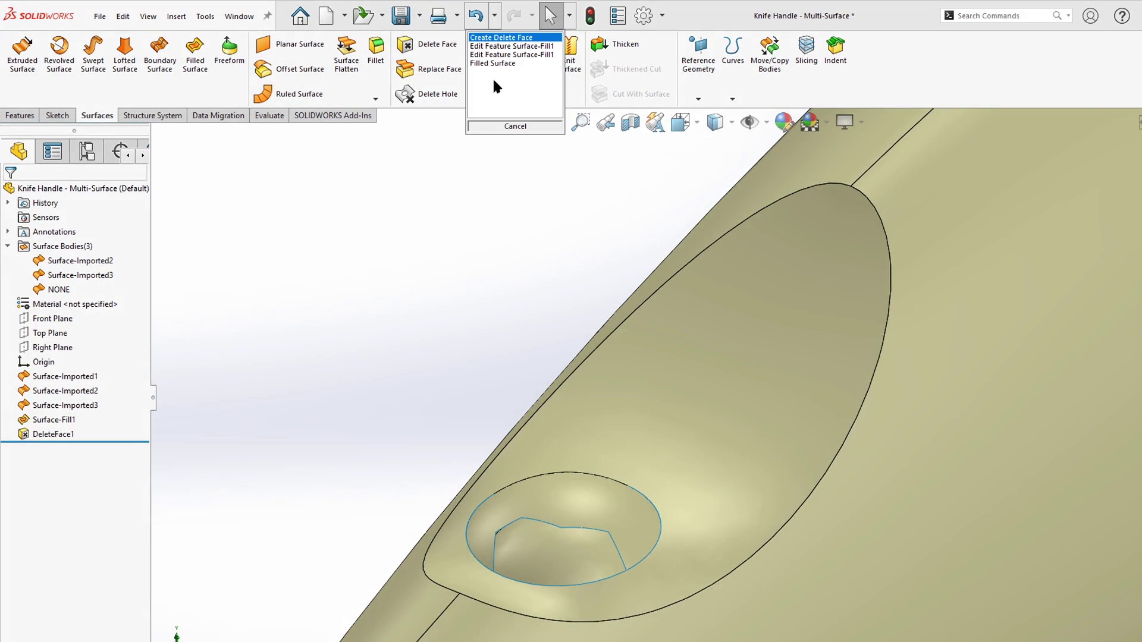
pyautogui.click(491, 63)
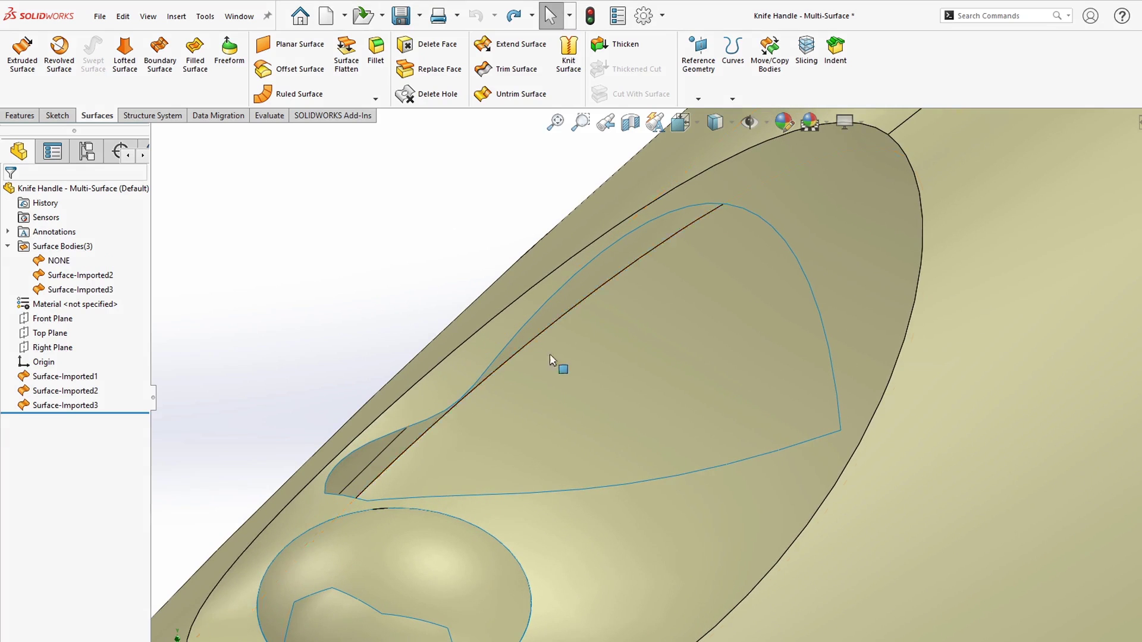
pyautogui.moveTo(506, 361); pyautogui.dragTo(433, 140, button='middle')
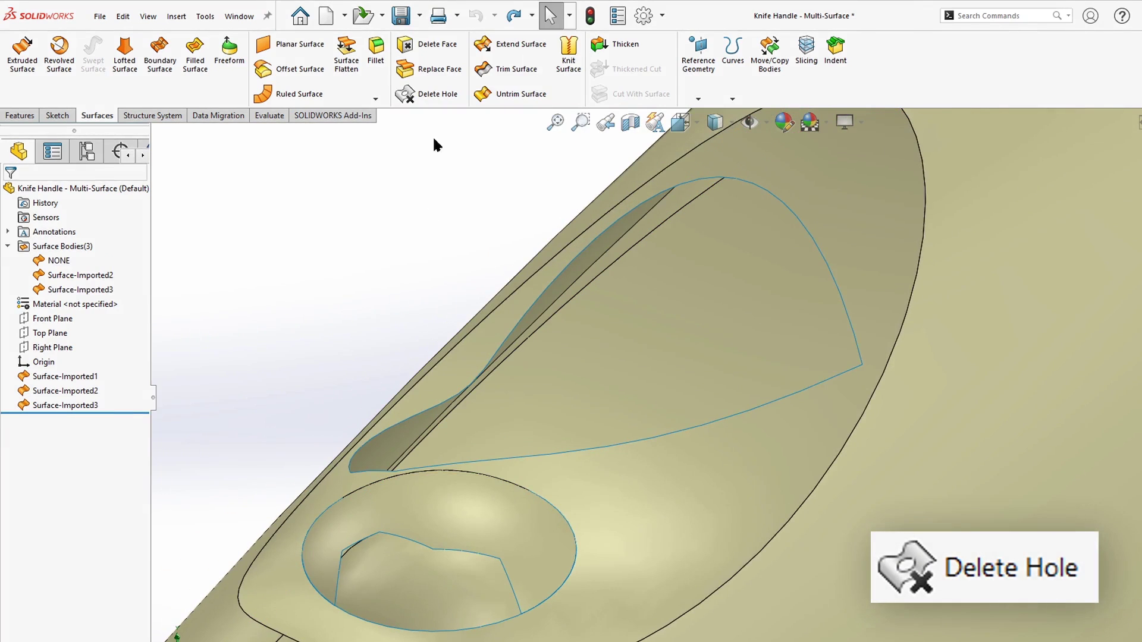
# - Close the teardrop hole with Delete Hole on its boundary edge, creating DeleteHole1
pyautogui.click(438, 93)
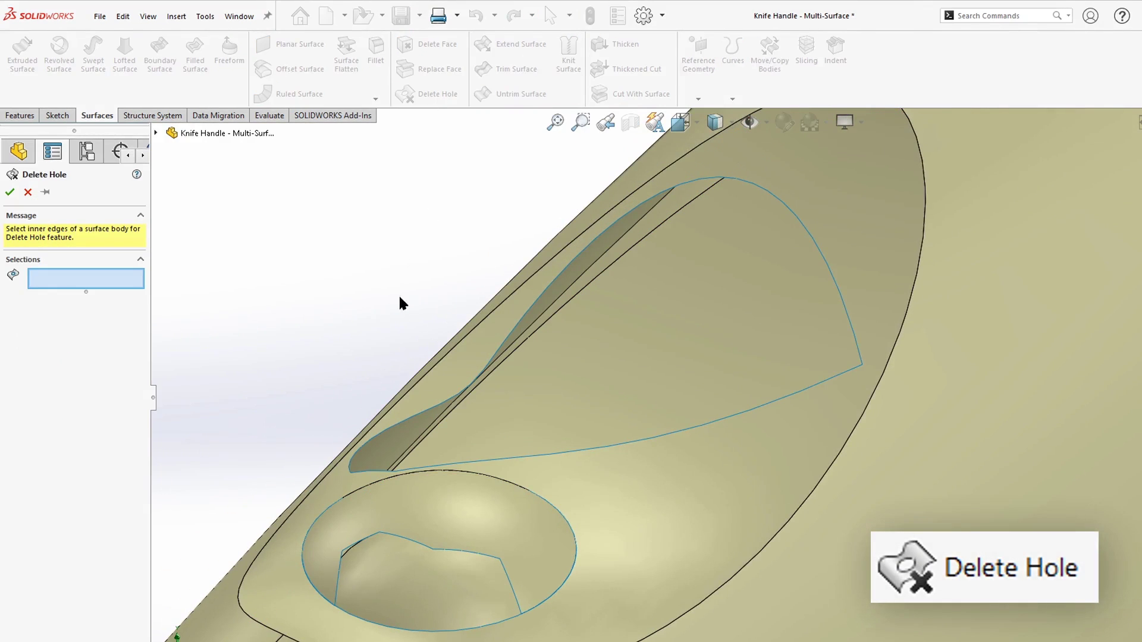
pyautogui.click(537, 294)
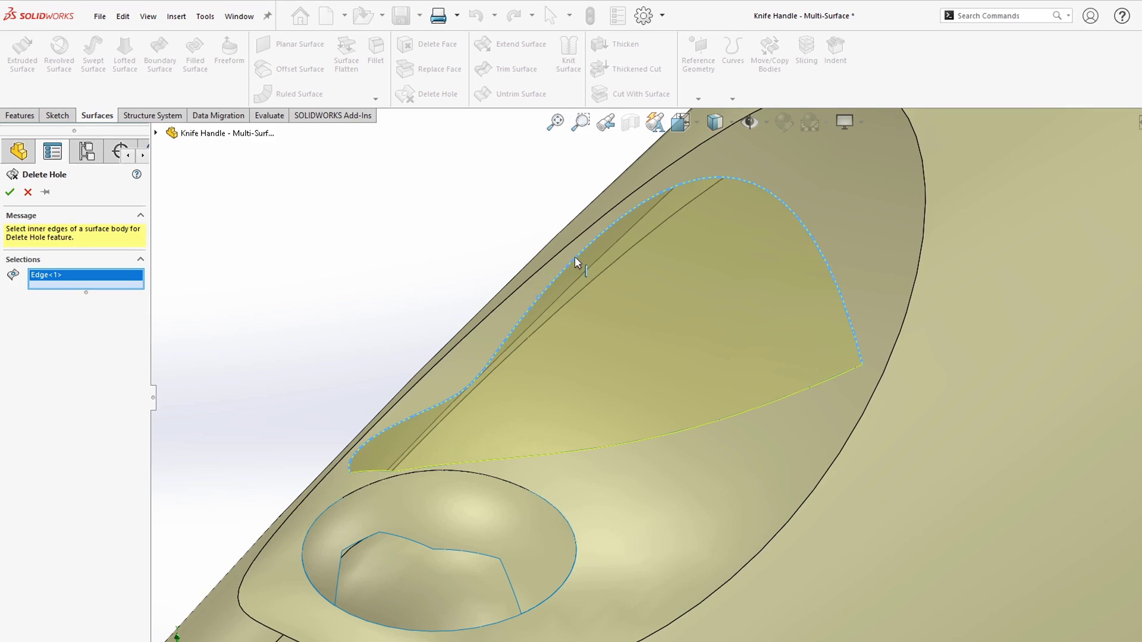
pyautogui.click(10, 193)
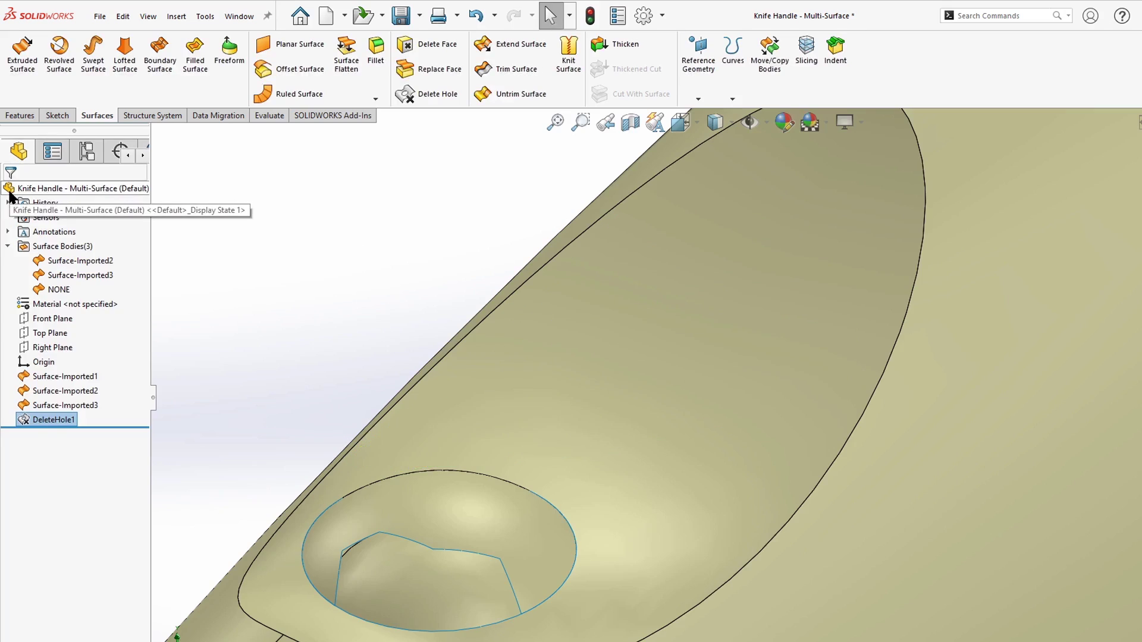
pyautogui.scroll(3, 580, 355)
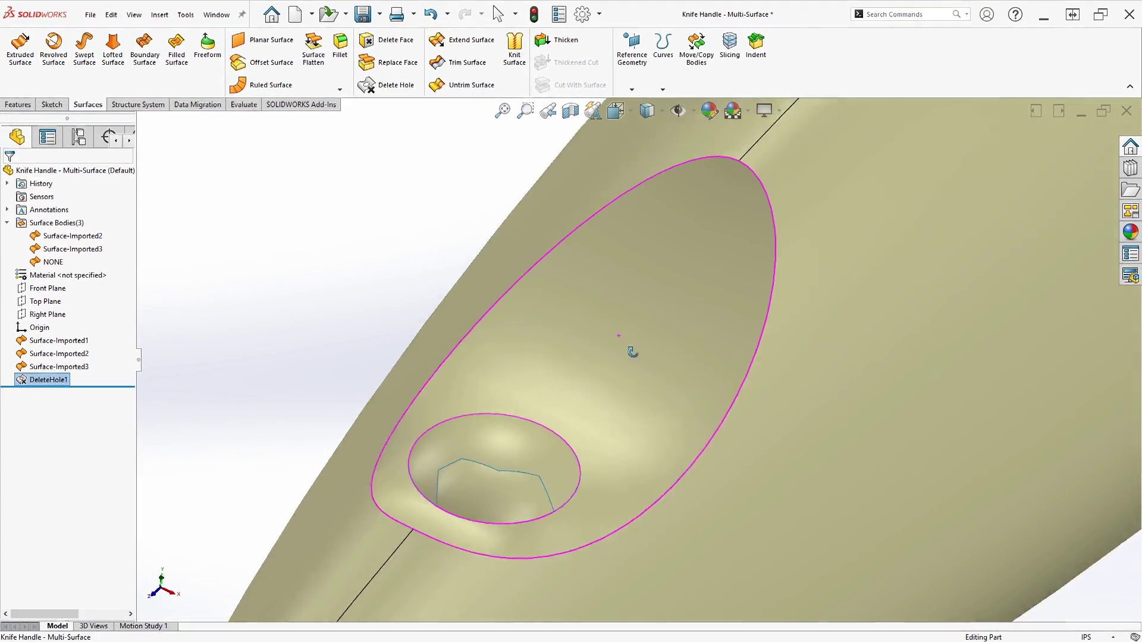
pyautogui.moveTo(638, 359); pyautogui.dragTo(633, 308, button='middle')
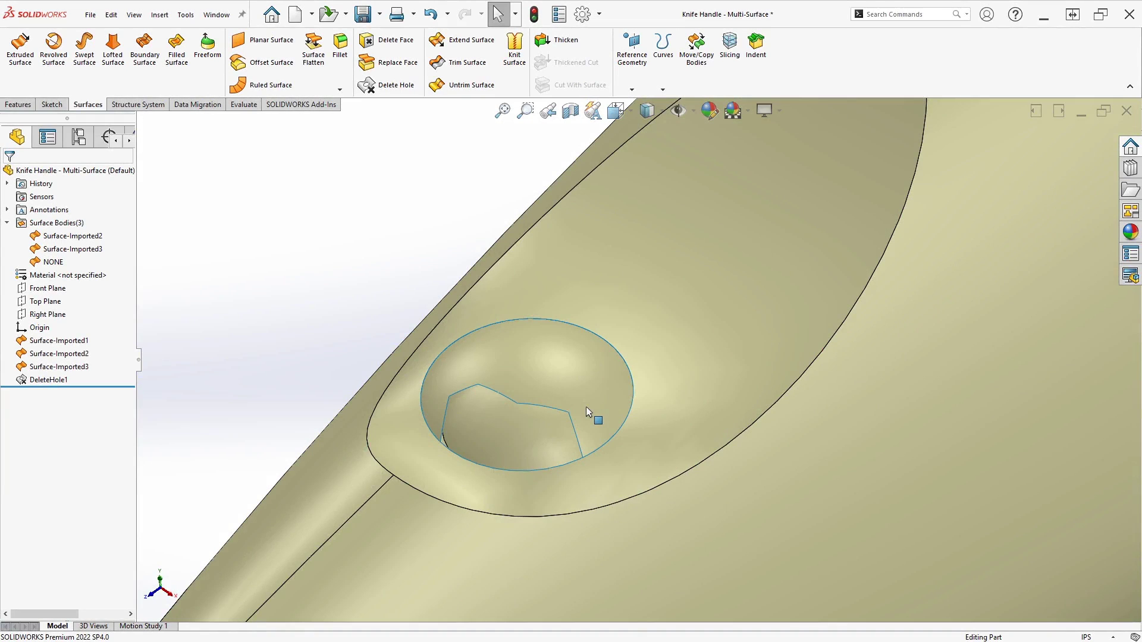
# - Orbit around the button dimple face, selecting it to inspect the continuous recess
pyautogui.click(535, 372)
pyautogui.click(407, 269)
pyautogui.click(504, 358)
pyautogui.moveTo(504, 358); pyautogui.dragTo(595, 414, button='middle')
pyautogui.click(346, 214)
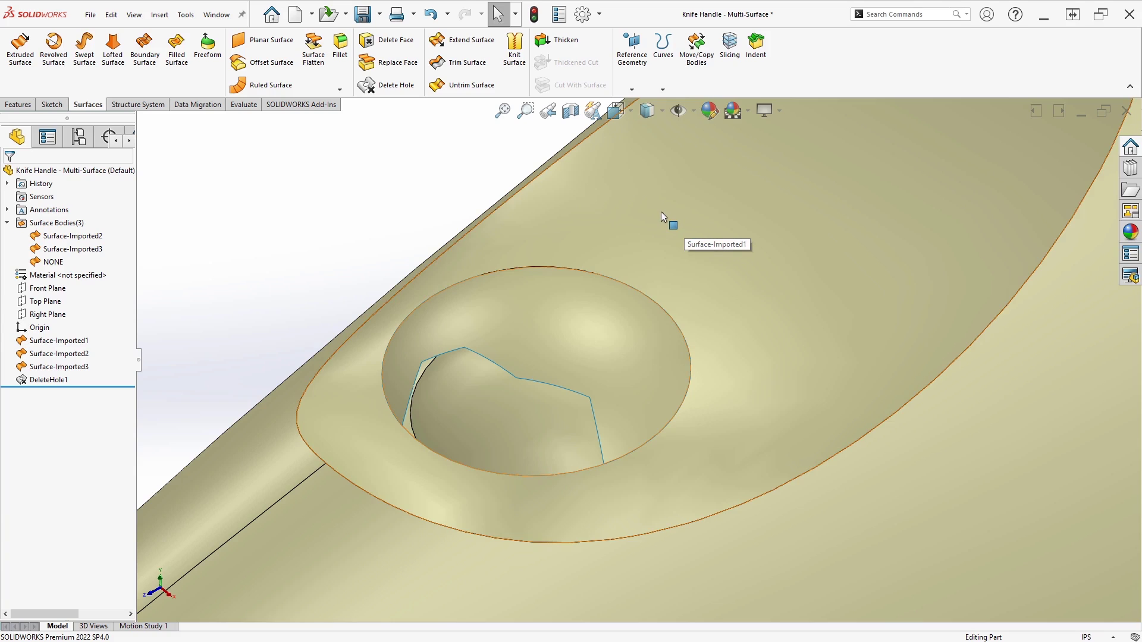
# - Hide Surface-Imported2 and the other extra body, then view the dimple patch from another angle
pyautogui.press('Tab')
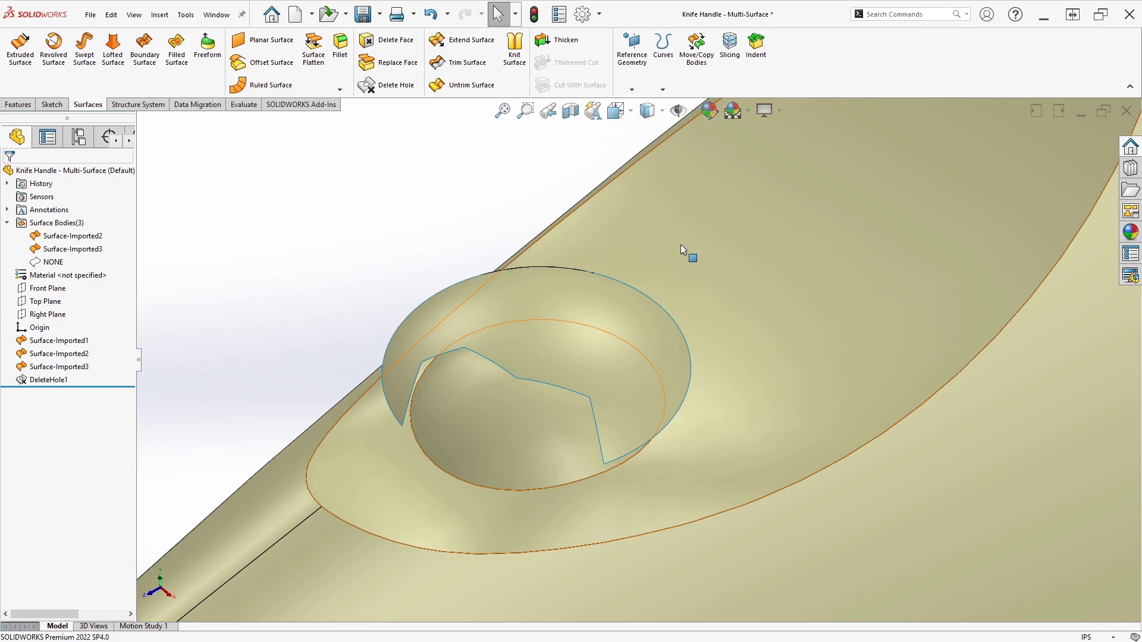
pyautogui.press('Tab')
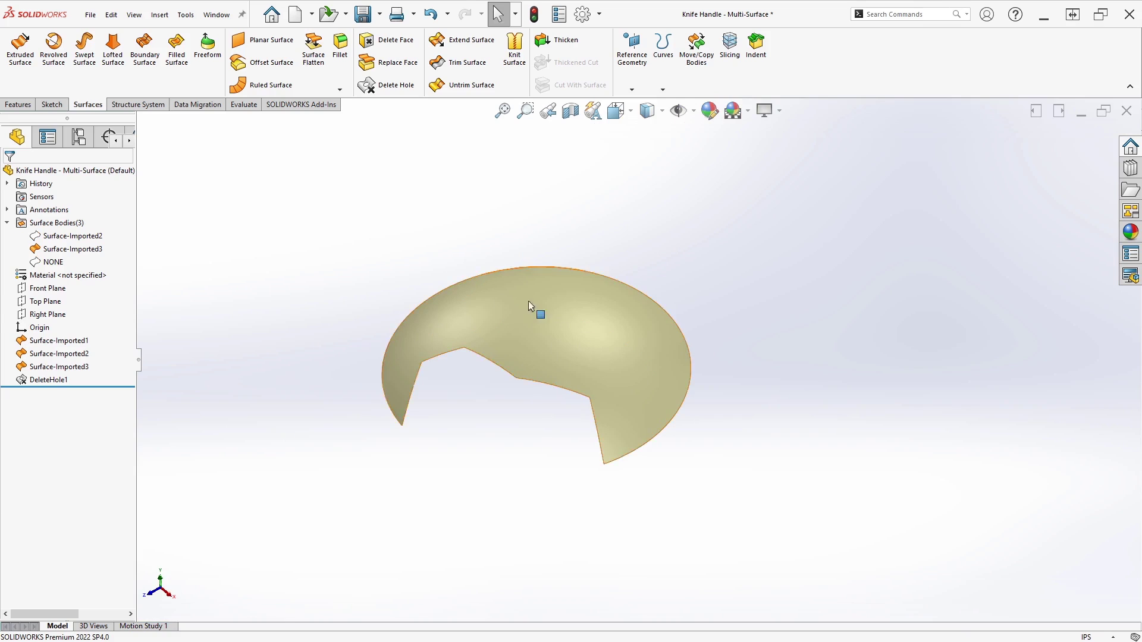
pyautogui.moveTo(545, 309); pyautogui.dragTo(593, 301, button='middle')
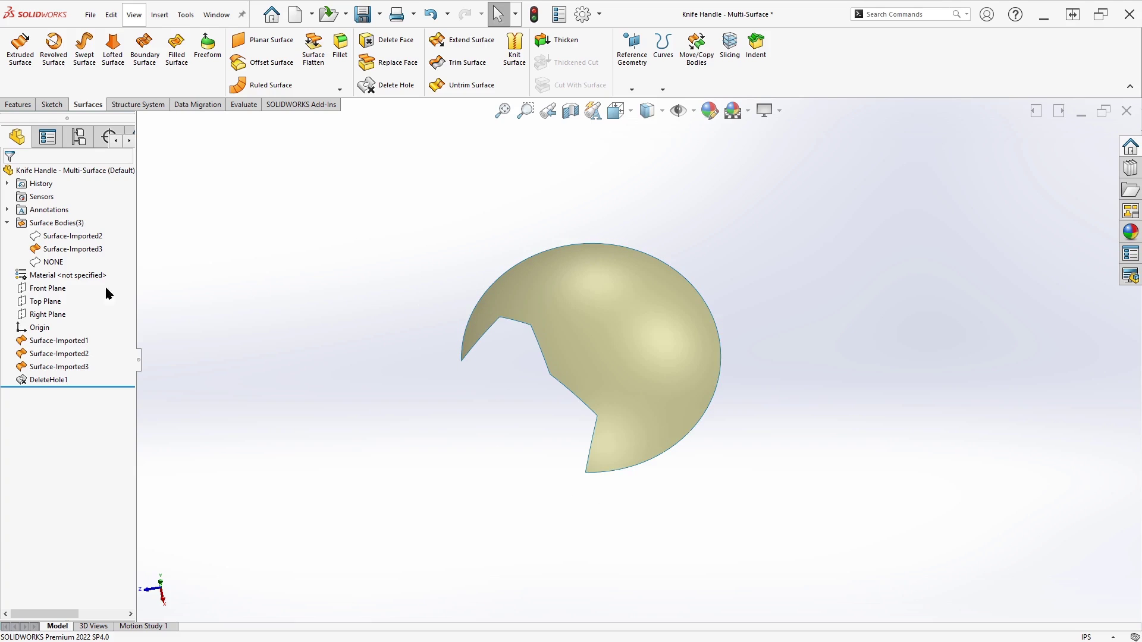
# - Create Plane1 on the dimple patch's bottom arc edge
pyautogui.click(618, 472)
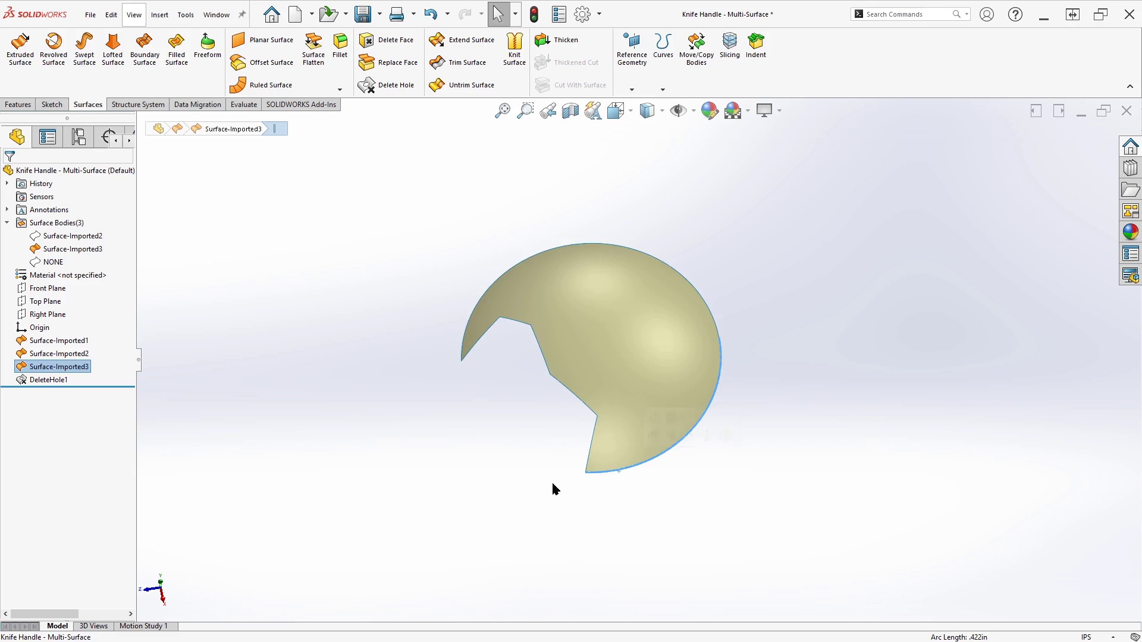
pyautogui.press('p')
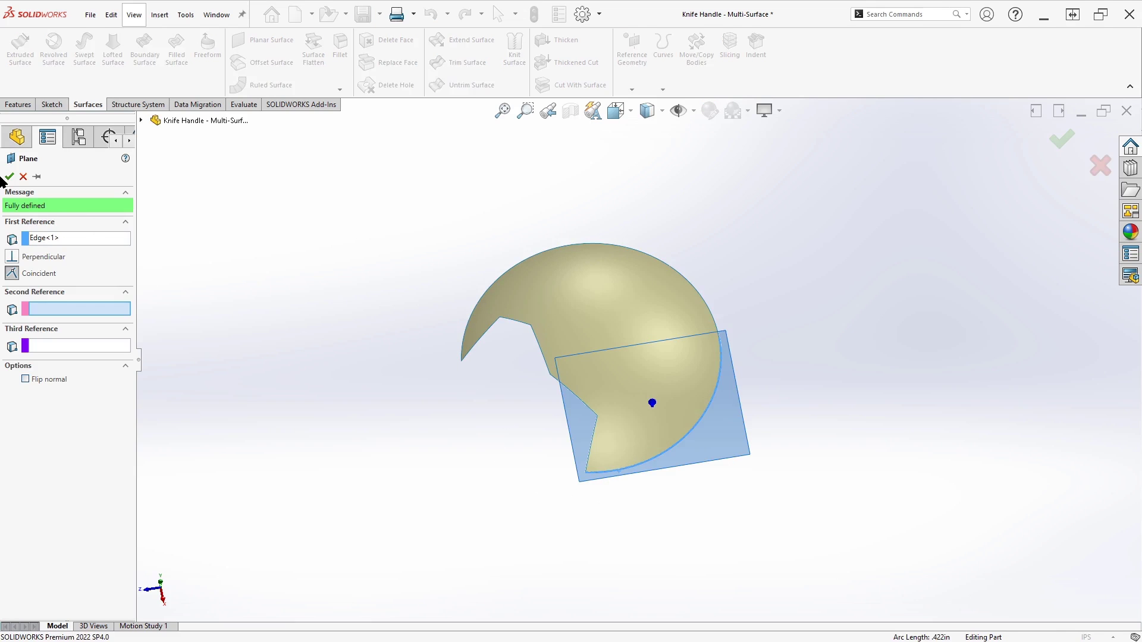
pyautogui.click(8, 176)
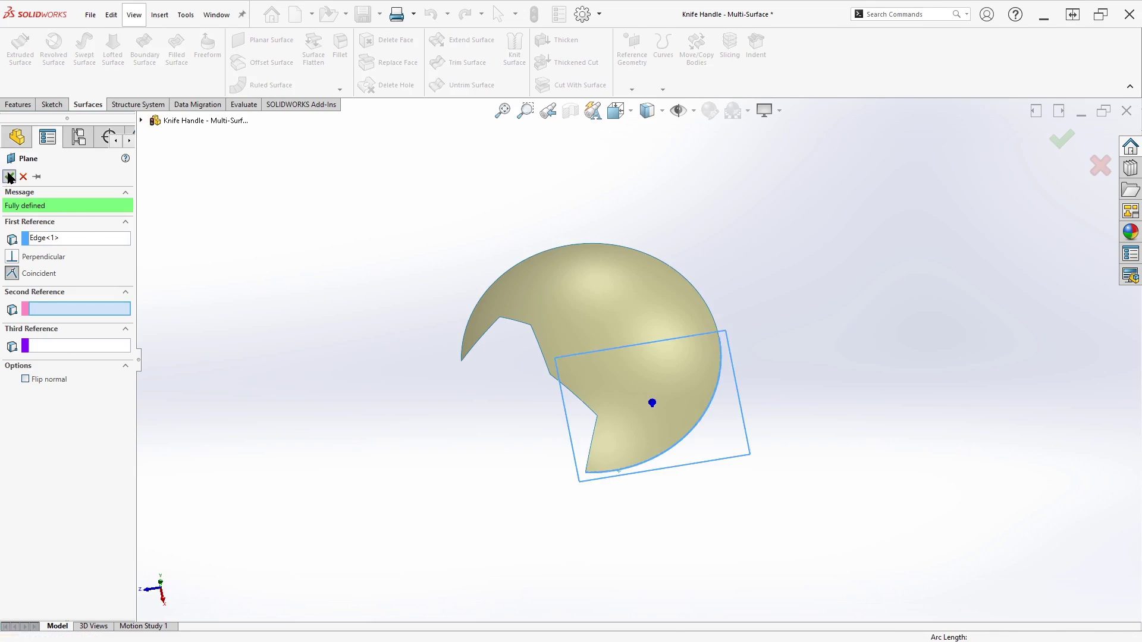
# - Sketch a 3-point arc on Plane1 spanning the gap in the circular outline
pyautogui.click(51, 105)
pyautogui.click(24, 62)
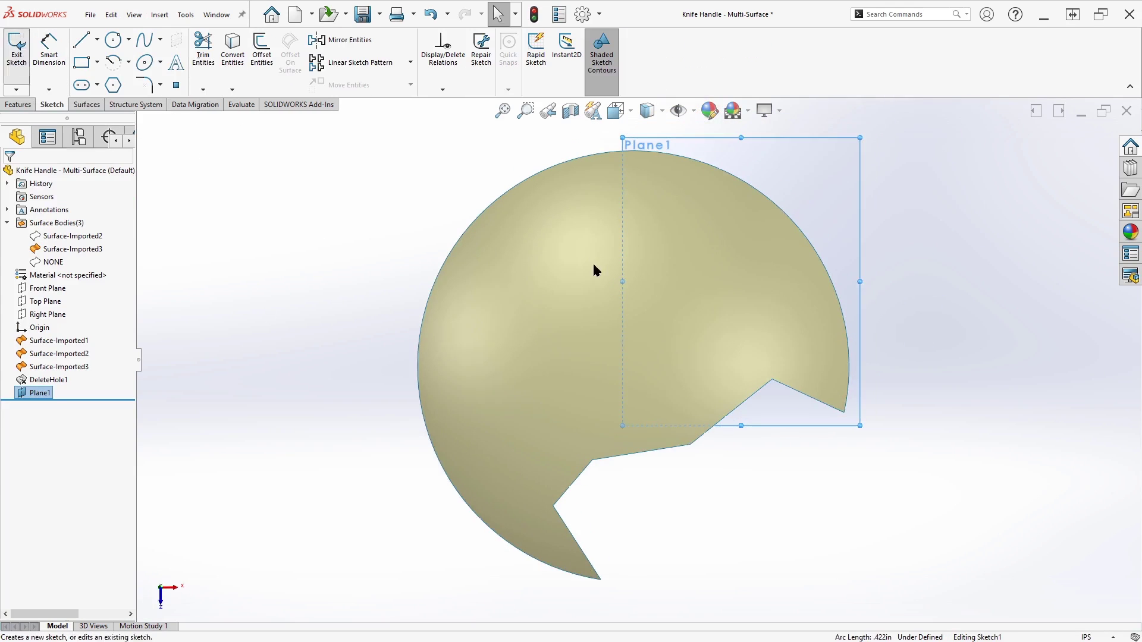
pyautogui.press('a')
pyautogui.click(845, 412)
pyautogui.click(599, 579)
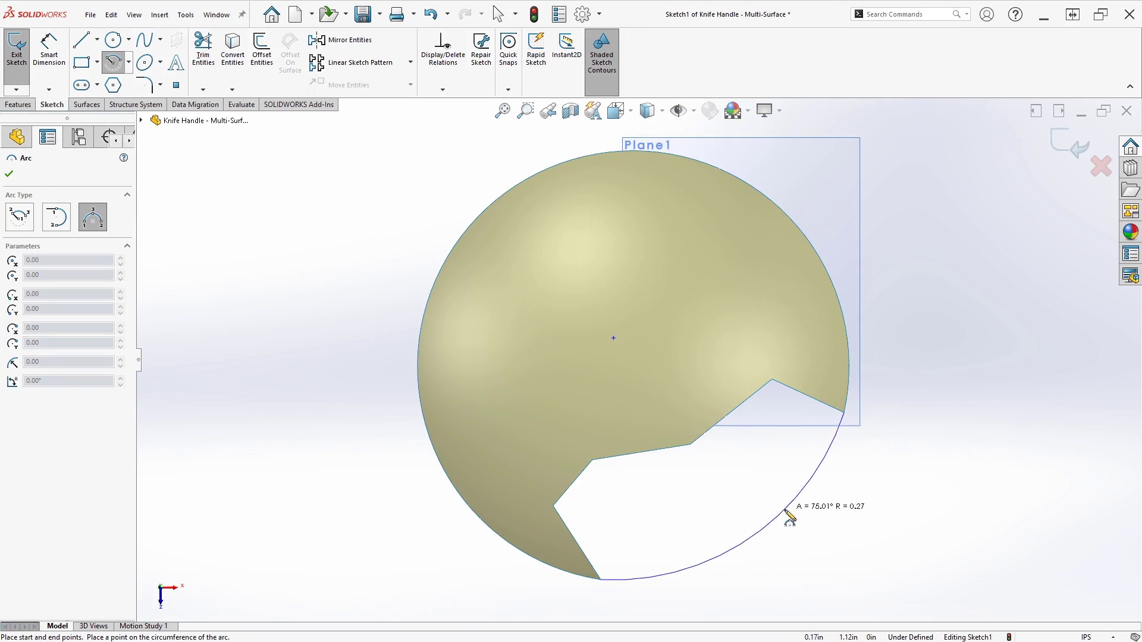
pyautogui.click(717, 553)
pyautogui.press('Escape')
# - Make the arc tangent to the surface edge, exit Sketch1, and switch to Isometric view
pyautogui.click(838, 436)
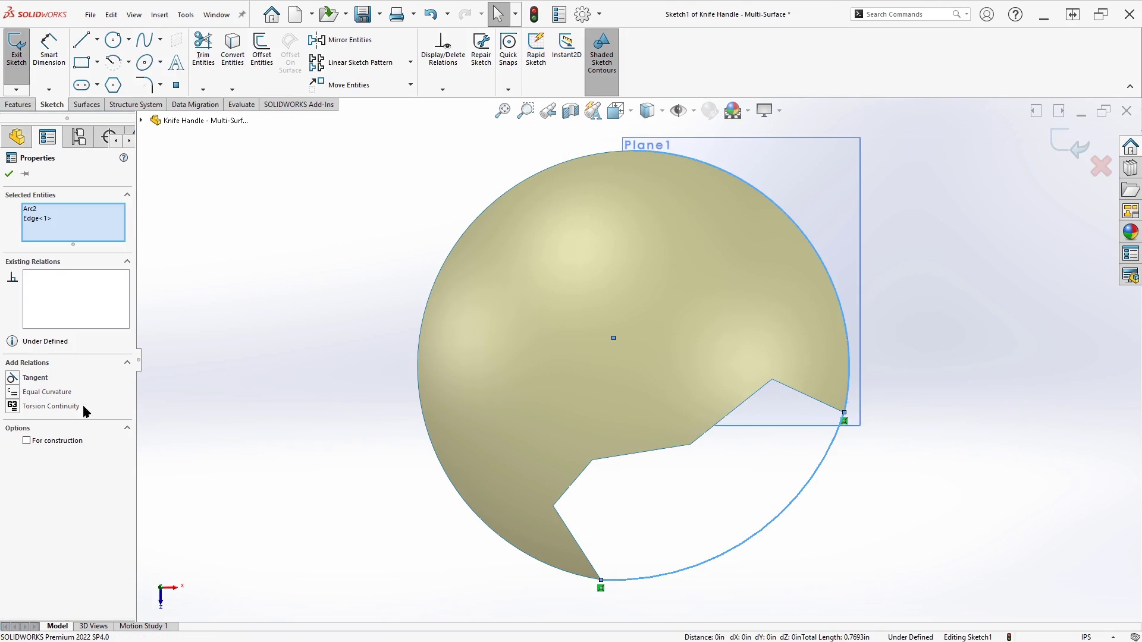
pyautogui.click(23, 378)
pyautogui.click(926, 415)
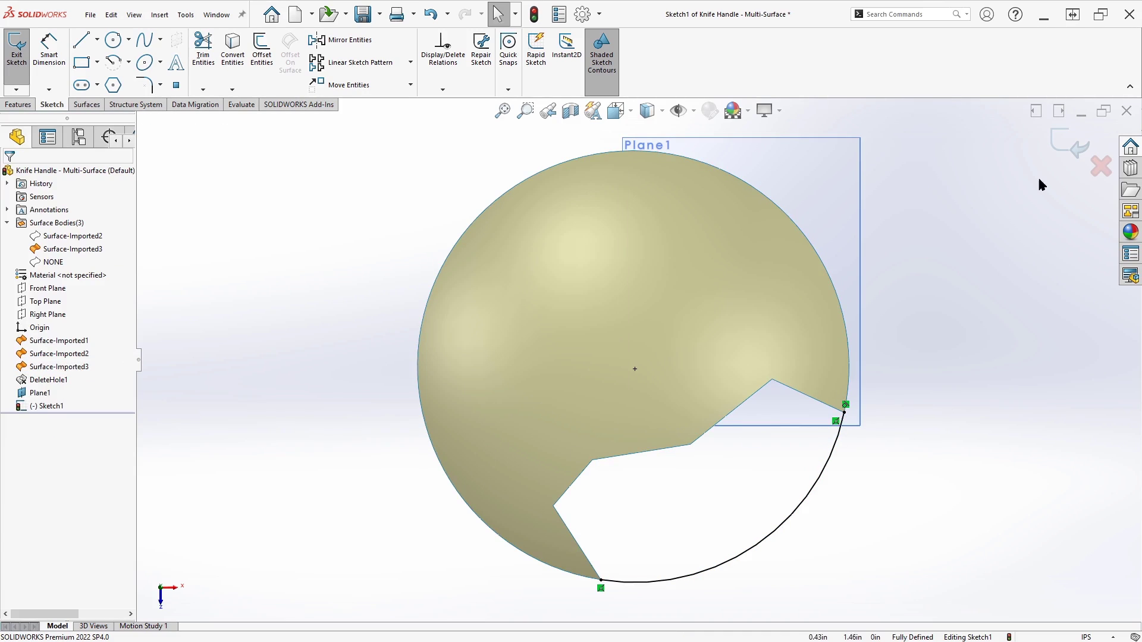
pyautogui.click(1066, 145)
pyautogui.hotkey('ctrl', '7')
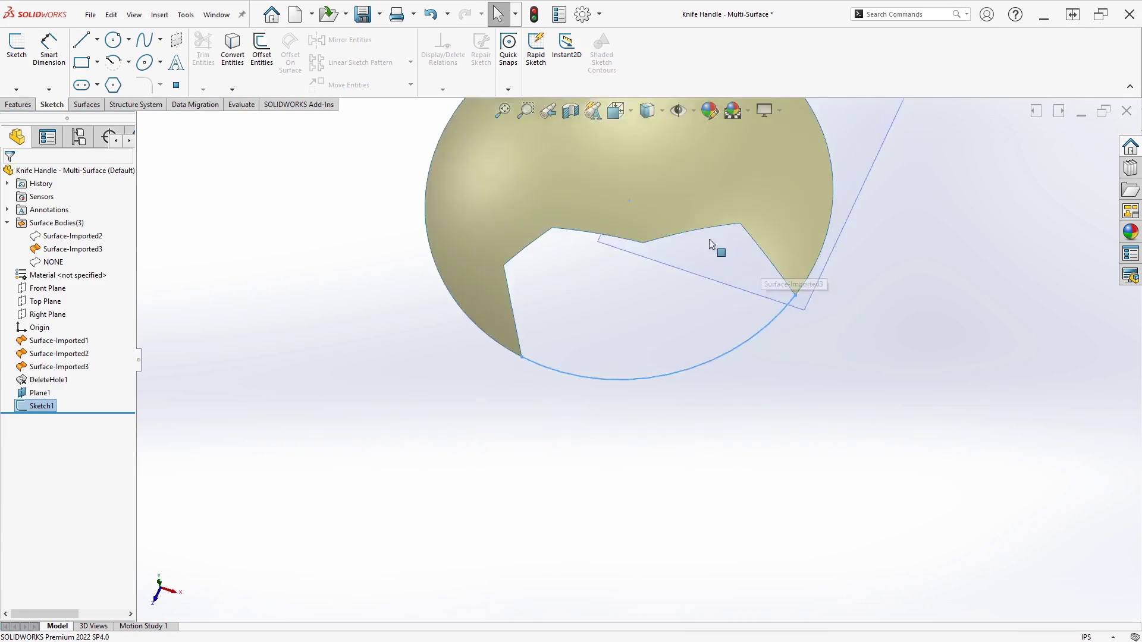
pyautogui.click(11, 107)
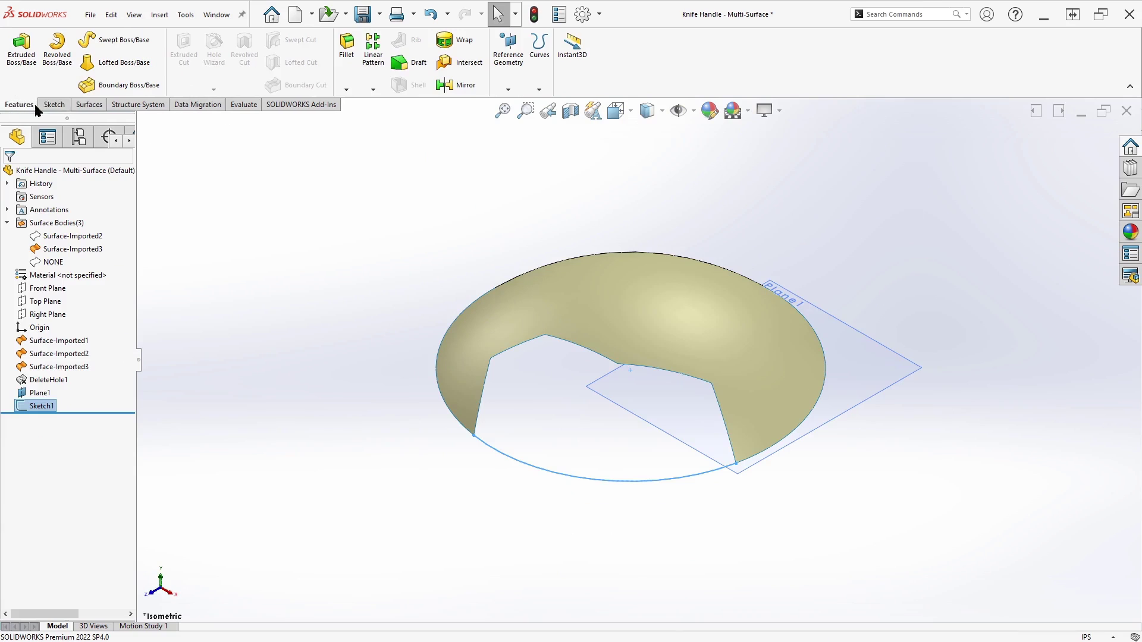
# - Create Surface-Fill2 from Sketch1 and the notch's open edge loop with Curvature continuity
pyautogui.click(88, 105)
pyautogui.click(176, 48)
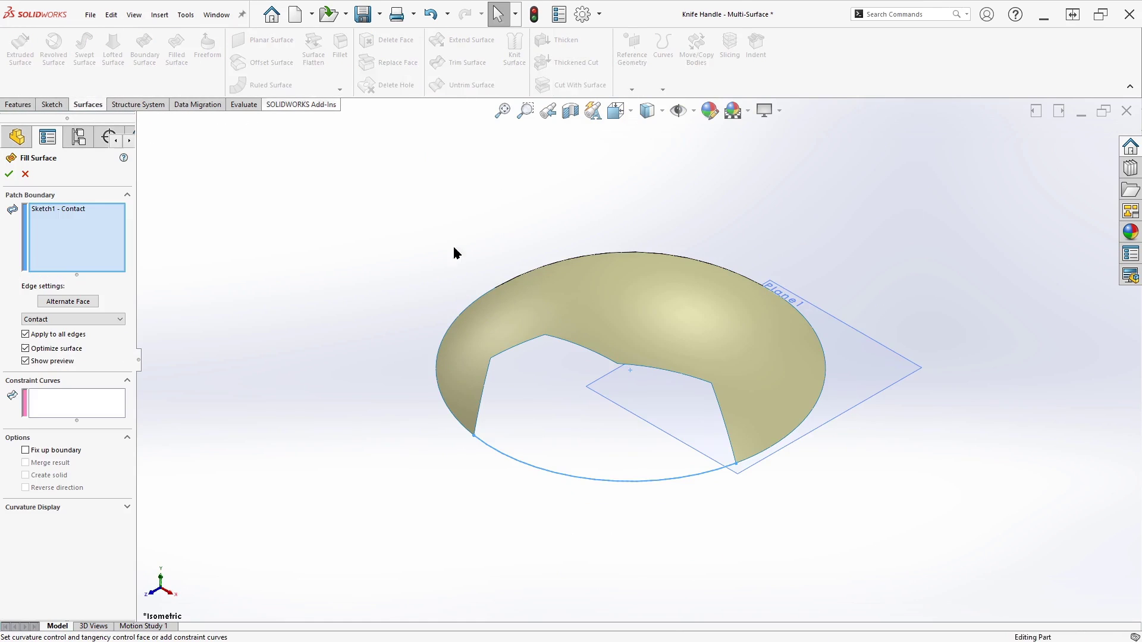
pyautogui.click(509, 354)
pyautogui.rightClick(509, 353)
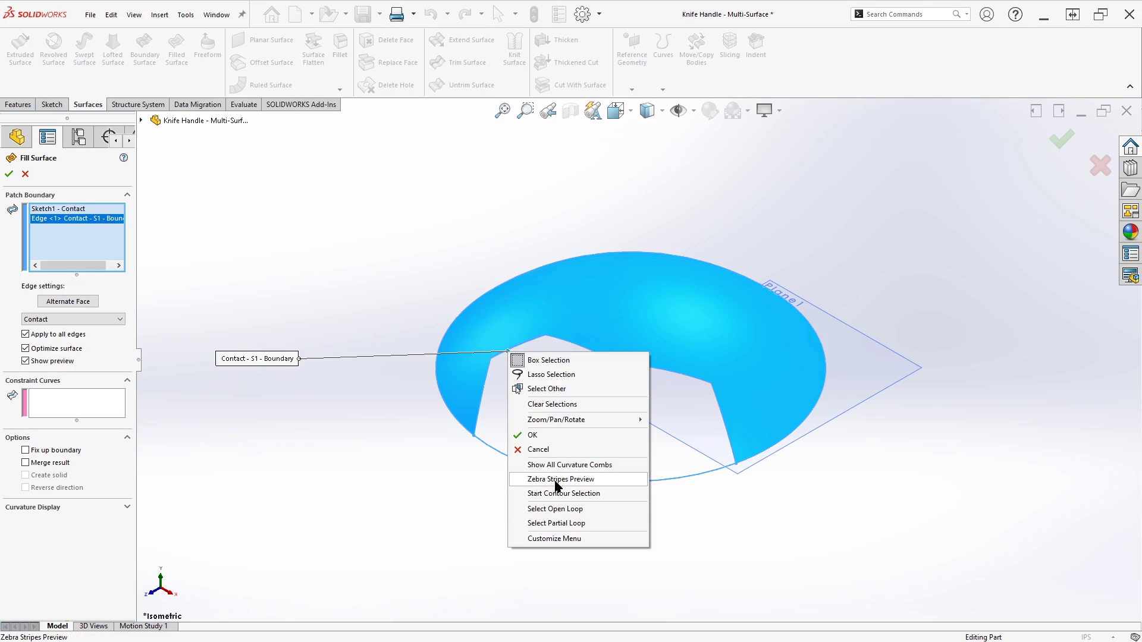
pyautogui.click(568, 509)
pyautogui.moveTo(569, 509); pyautogui.dragTo(607, 173, button='middle')
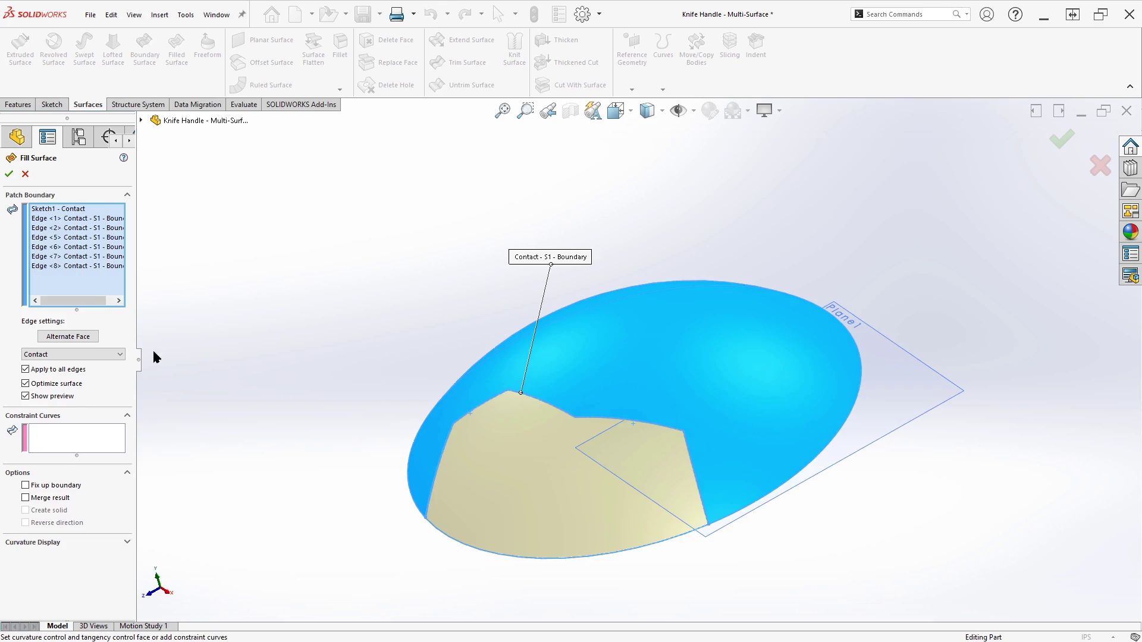
pyautogui.click(119, 355)
pyautogui.click(61, 381)
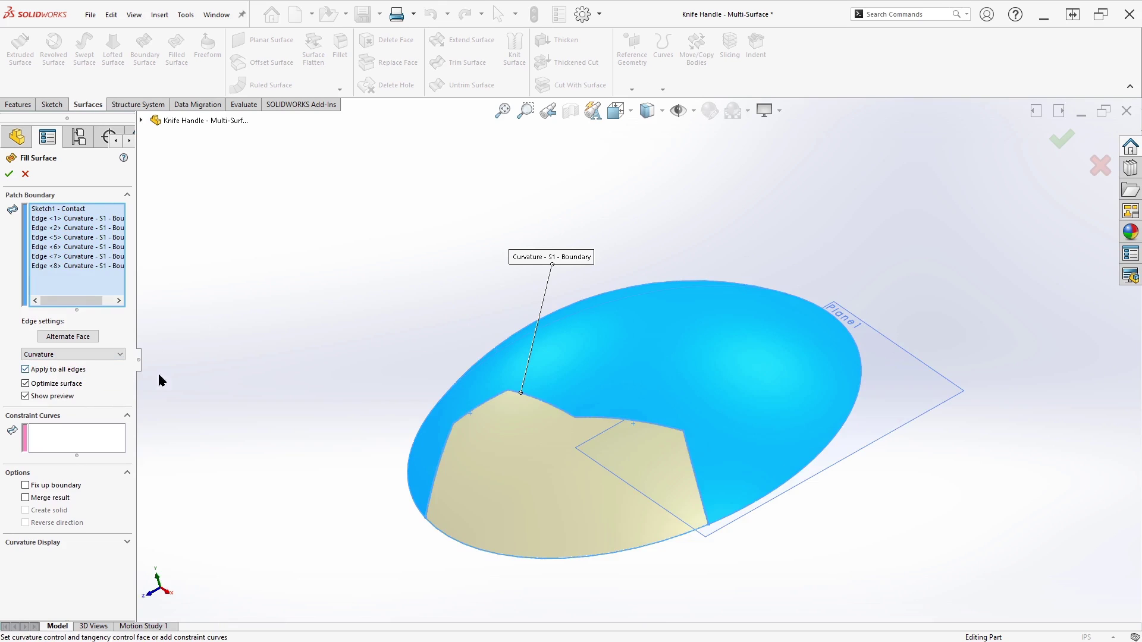
pyautogui.click(9, 174)
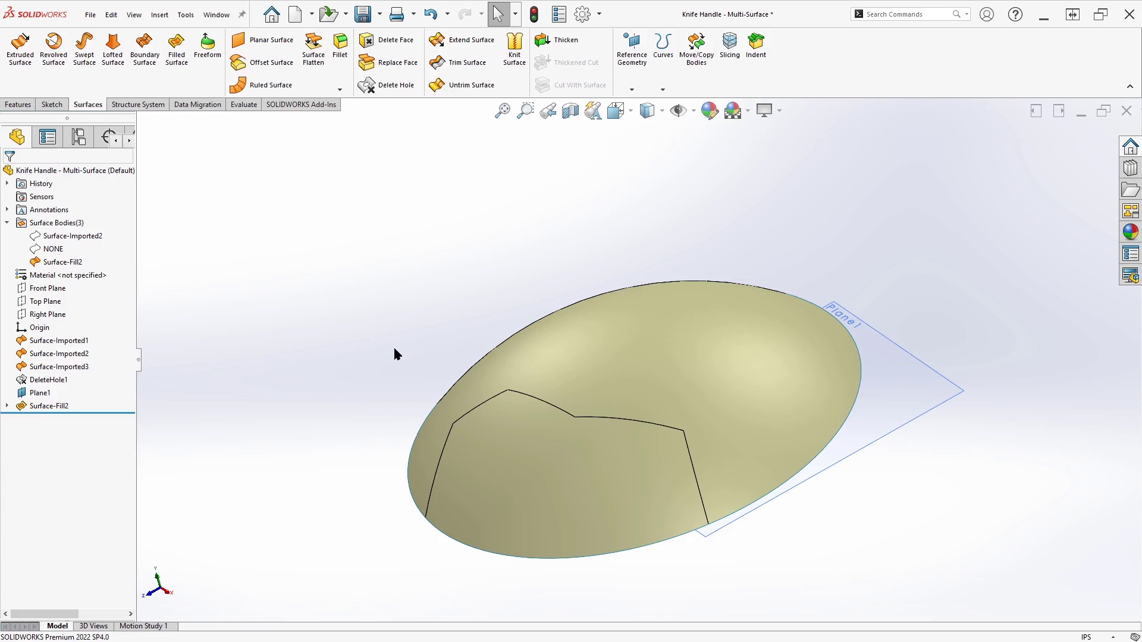
# - Turn on curvature shading and orbit and zoom around the patched dome to inspect the blend
pyautogui.moveTo(523, 454); pyautogui.dragTo(535, 416, button='middle')
pyautogui.click(243, 106)
pyautogui.click(485, 86)
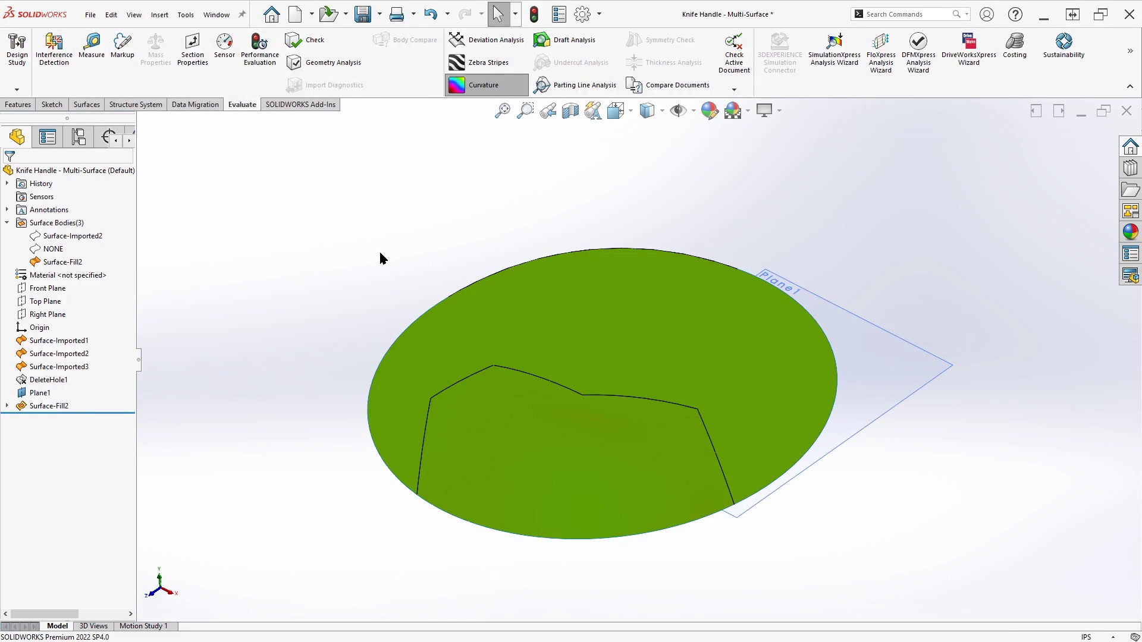
pyautogui.moveTo(409, 268)
pyautogui.mouseDown(button='middle')
pyautogui.moveTo(589, 270)
pyautogui.moveTo(576, 270)
pyautogui.moveTo(622, 543)
pyautogui.mouseUp(button='middle')
pyautogui.scroll(-3, 697, 437)
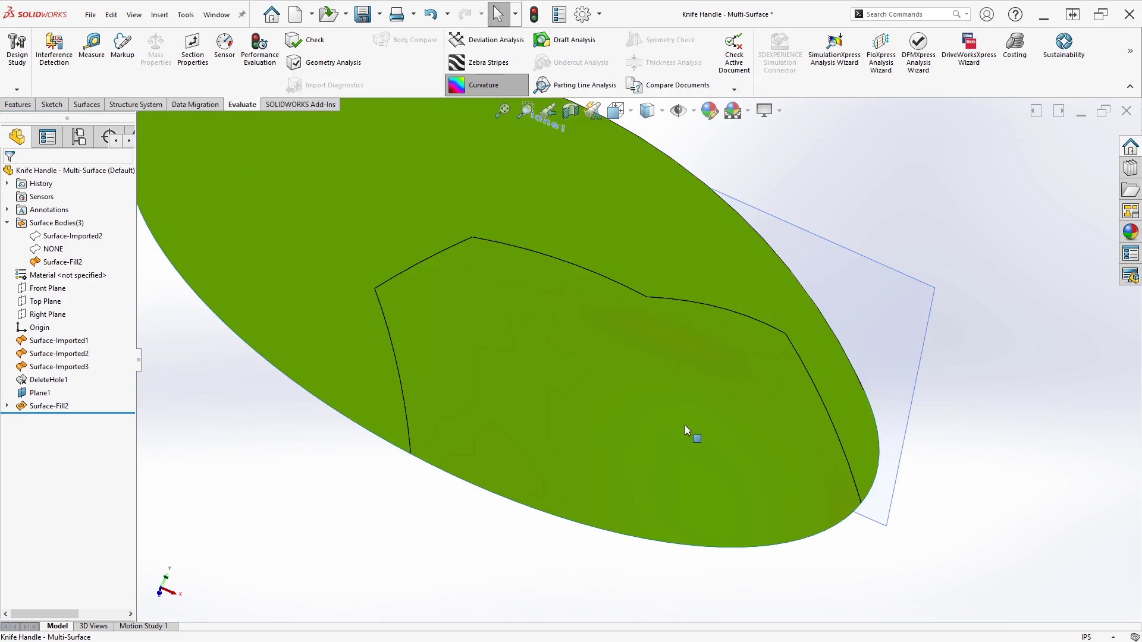
pyautogui.moveTo(697, 437); pyautogui.dragTo(733, 361, button='middle')
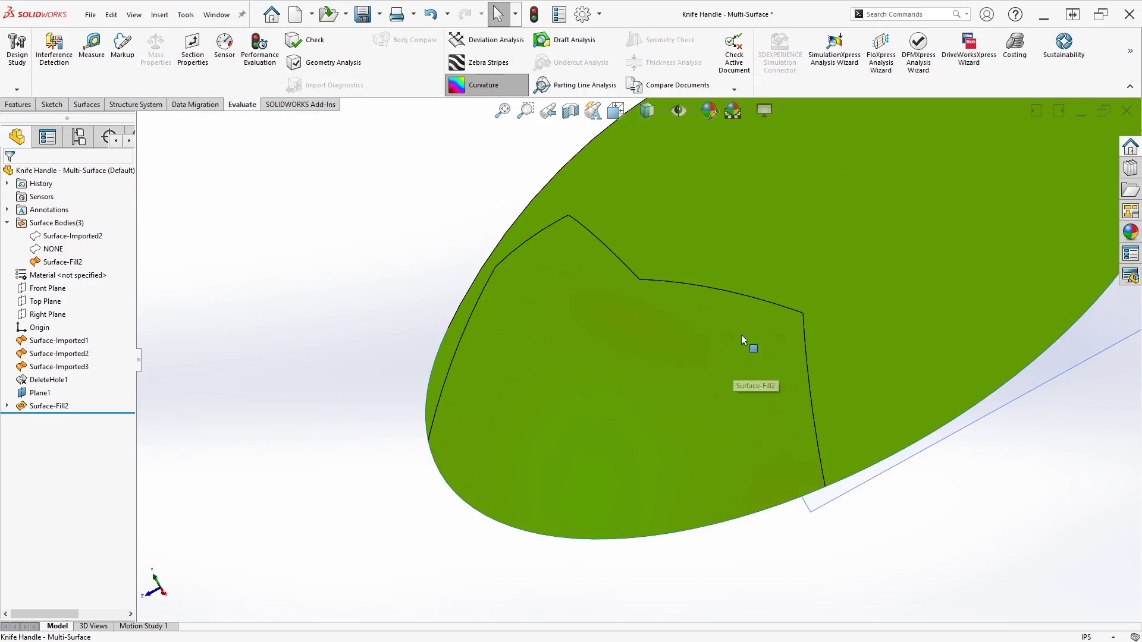
pyautogui.scroll(5, 540, 352)
pyautogui.moveTo(540, 351)
pyautogui.mouseDown(button='middle')
pyautogui.moveTo(619, 351)
pyautogui.moveTo(558, 448)
pyautogui.mouseUp(button='middle')
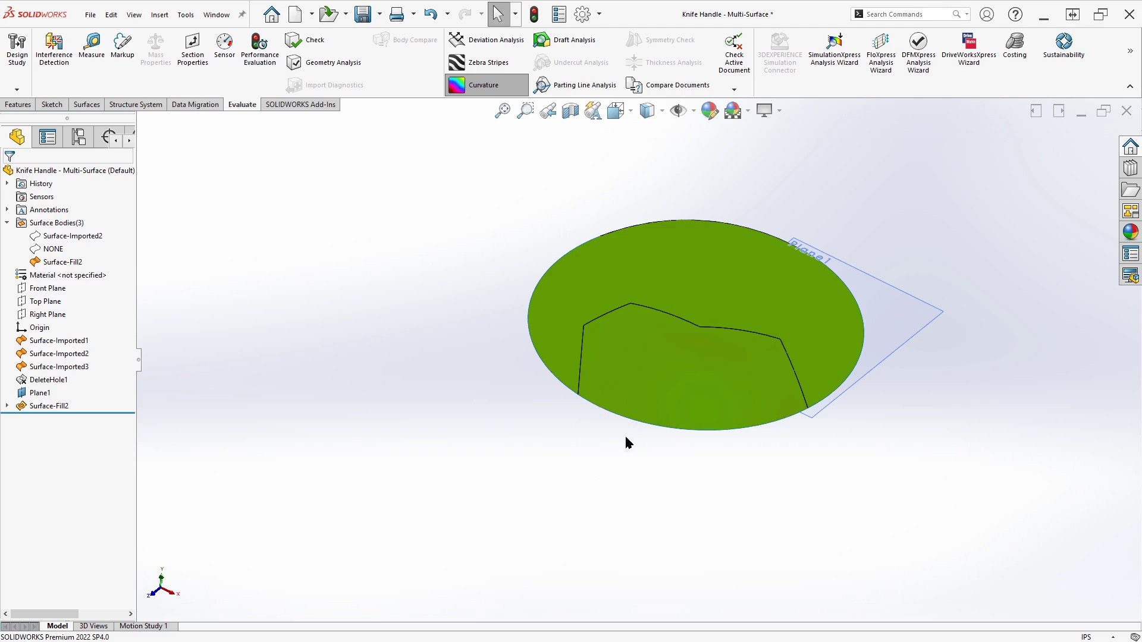
pyautogui.moveTo(643, 434)
pyautogui.mouseDown(button='middle')
pyautogui.moveTo(704, 464)
pyautogui.moveTo(716, 426)
pyautogui.moveTo(683, 403)
pyautogui.mouseUp(button='middle')
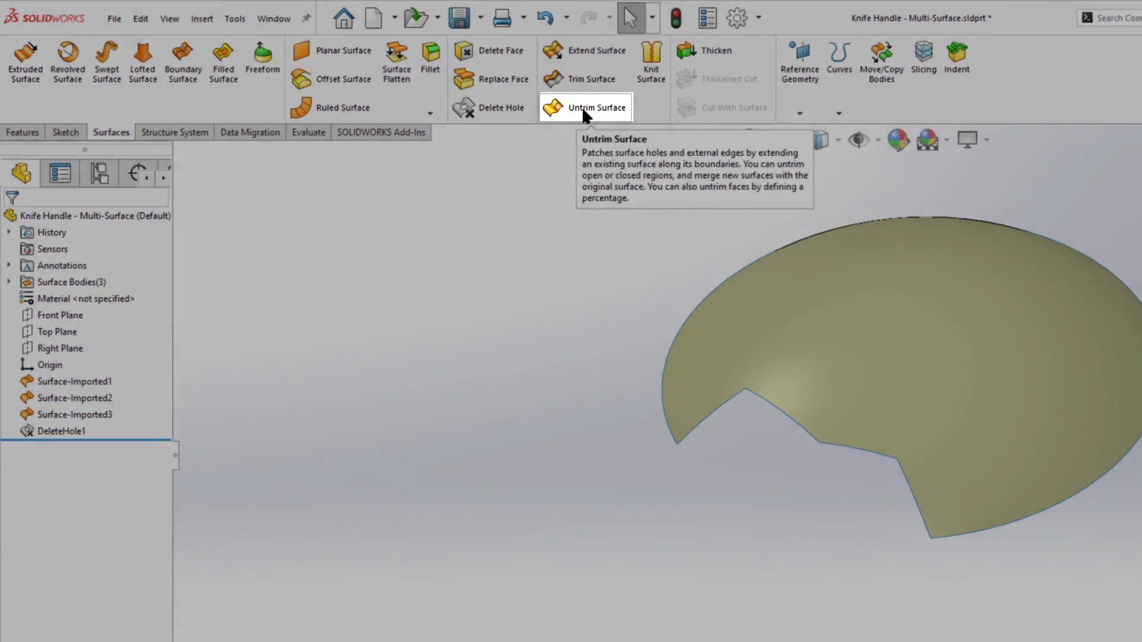
# - Start Untrim Surface and select the dome's four notch edges
pyautogui.click(581, 106)
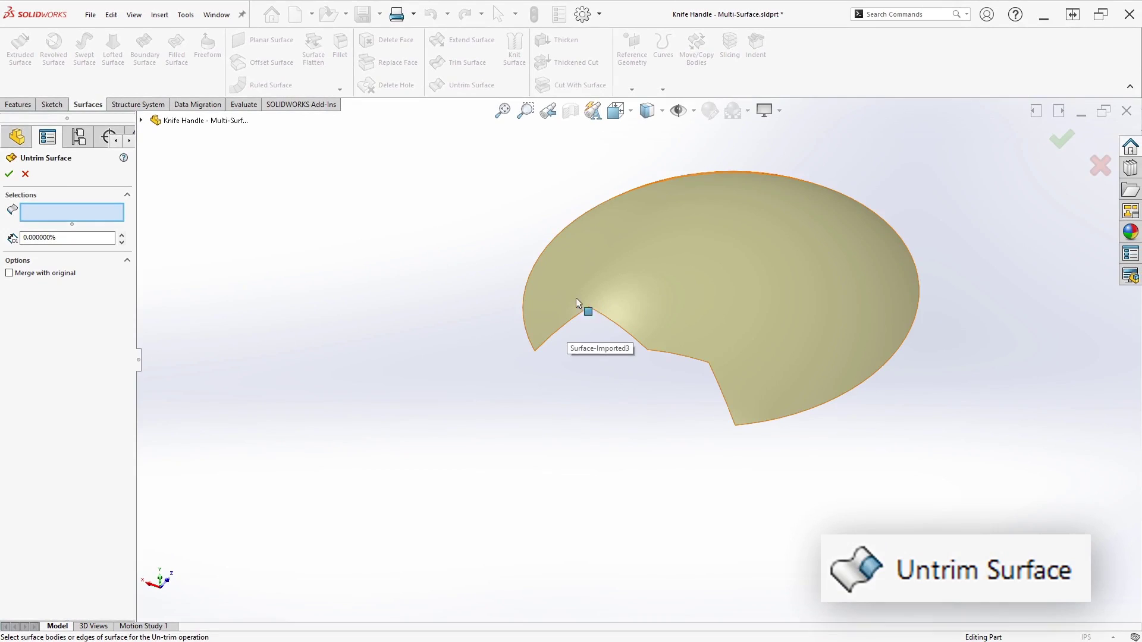
pyautogui.click(591, 371)
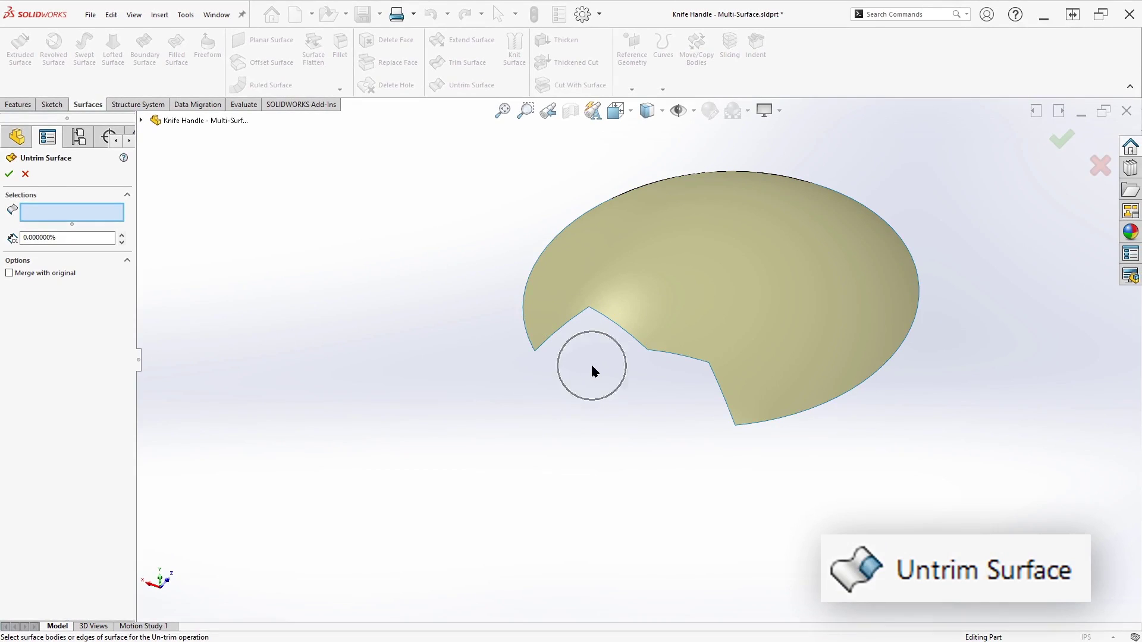
pyautogui.click(562, 335)
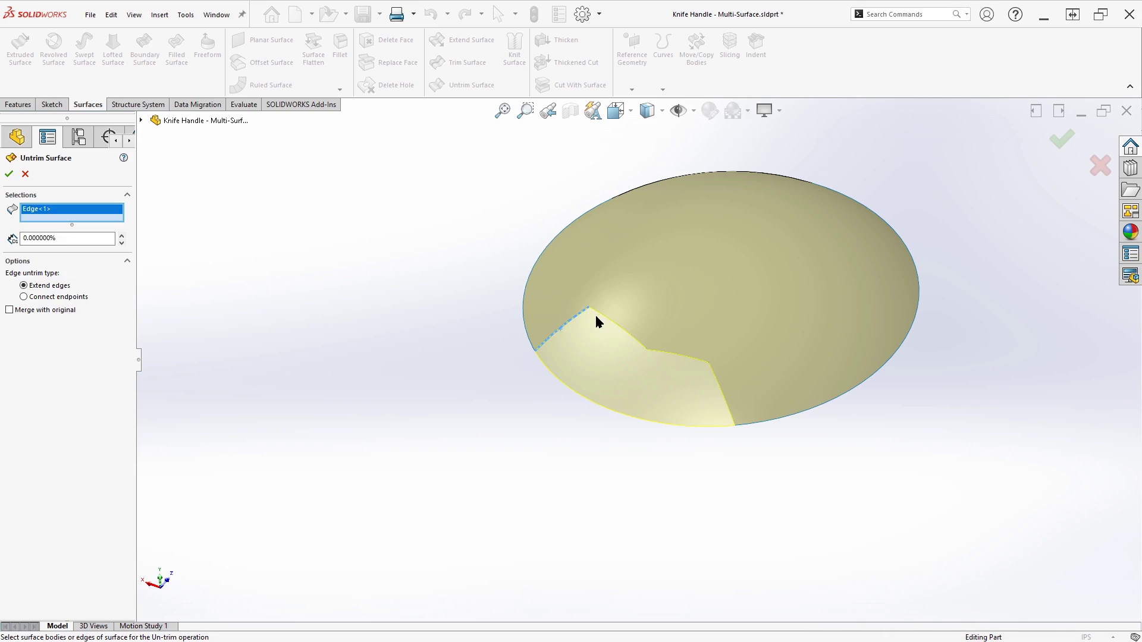
pyautogui.click(562, 334)
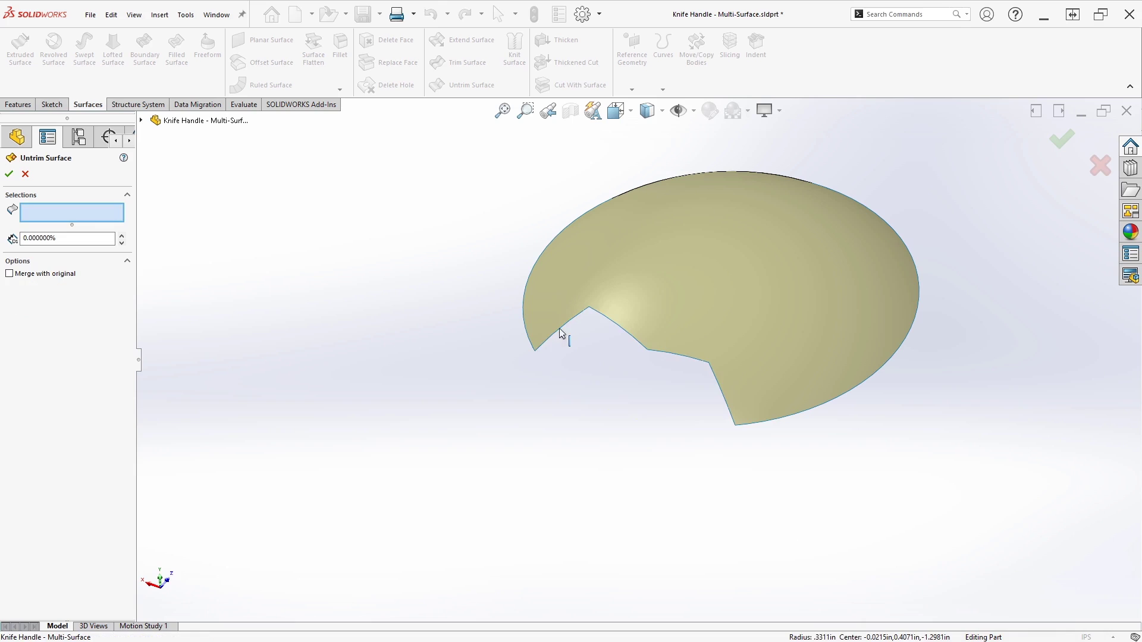
pyautogui.click(563, 332)
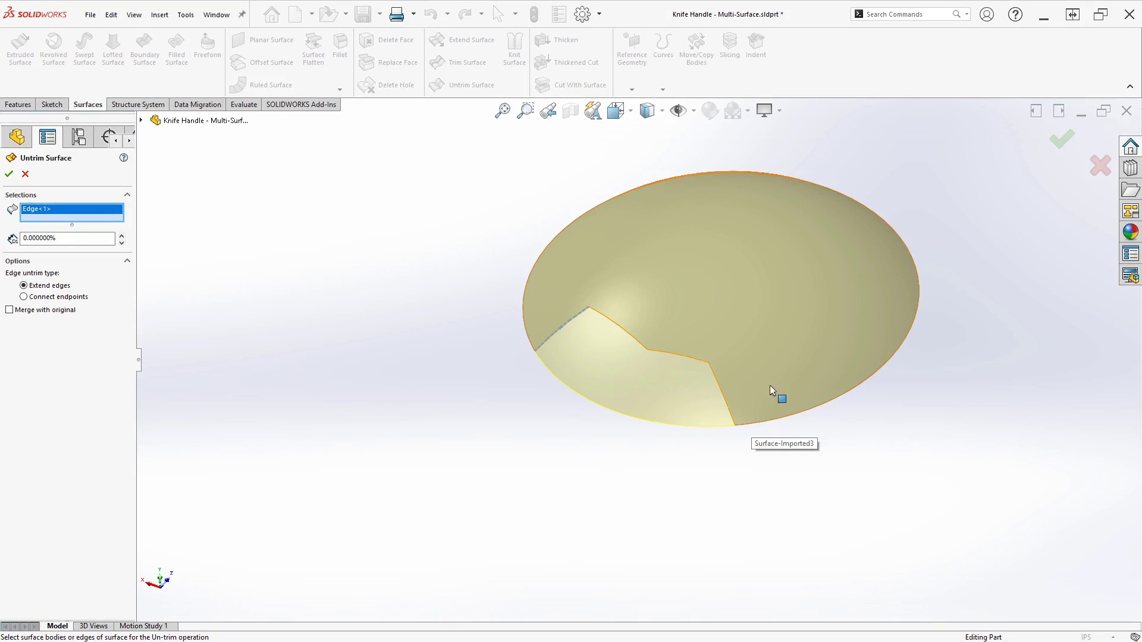
pyautogui.click(600, 317)
pyautogui.click(673, 352)
pyautogui.click(714, 375)
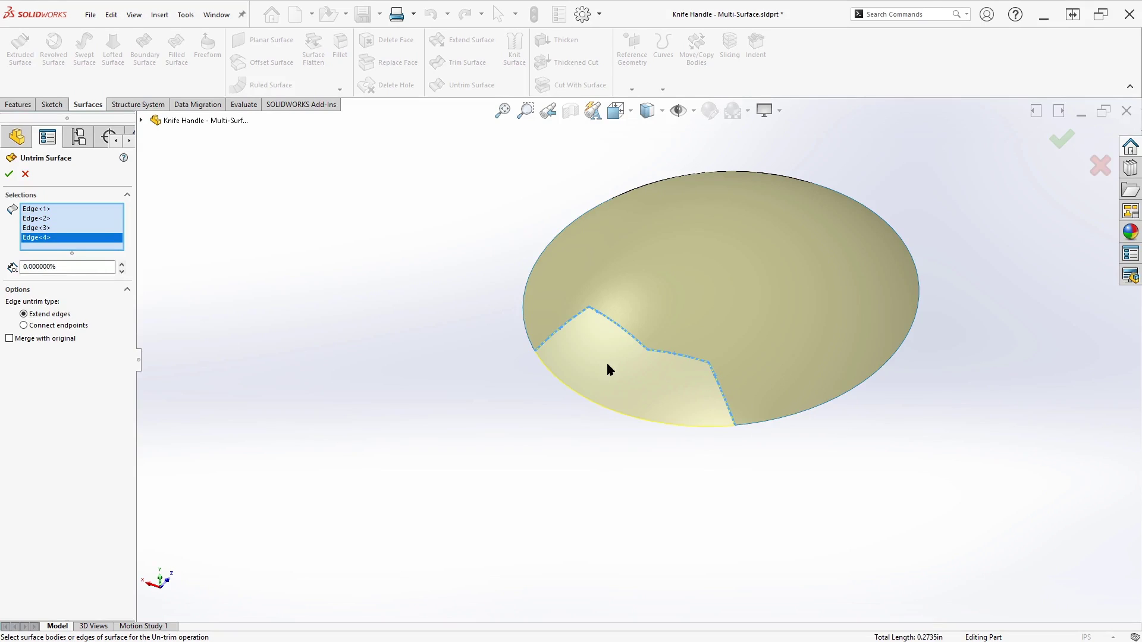
# - Keep Extend edges, preview a 10% extension, then reset the distance to 0%
pyautogui.click(69, 268)
pyautogui.click(66, 267)
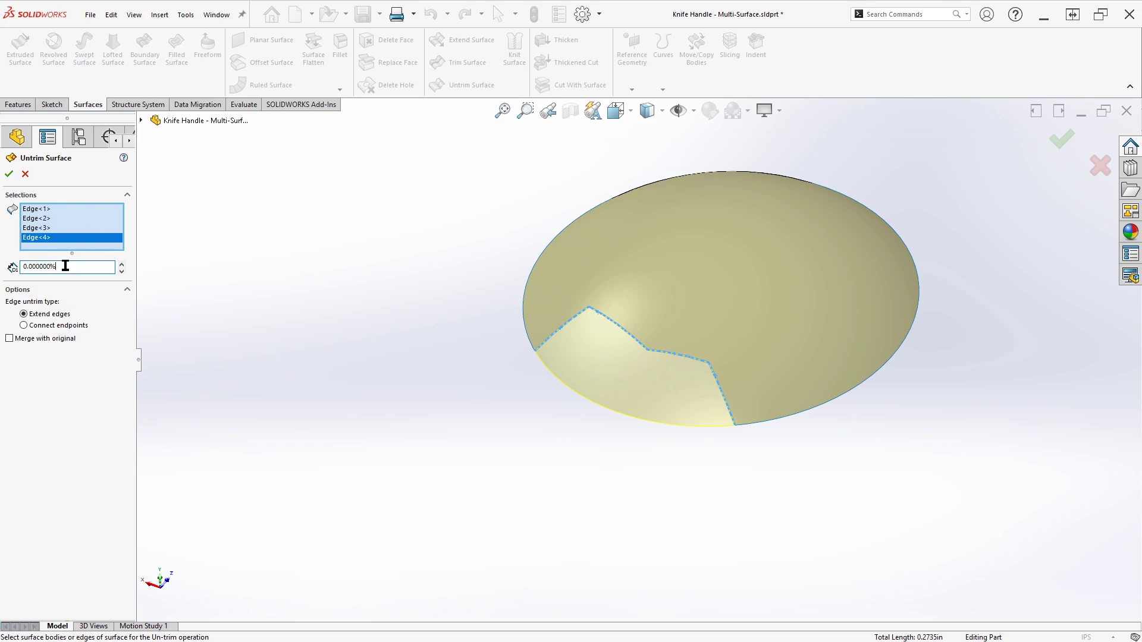
pyautogui.click(44, 318)
pyautogui.click(44, 318)
pyautogui.doubleClick(68, 268)
pyautogui.write('10')
pyautogui.press('Return')
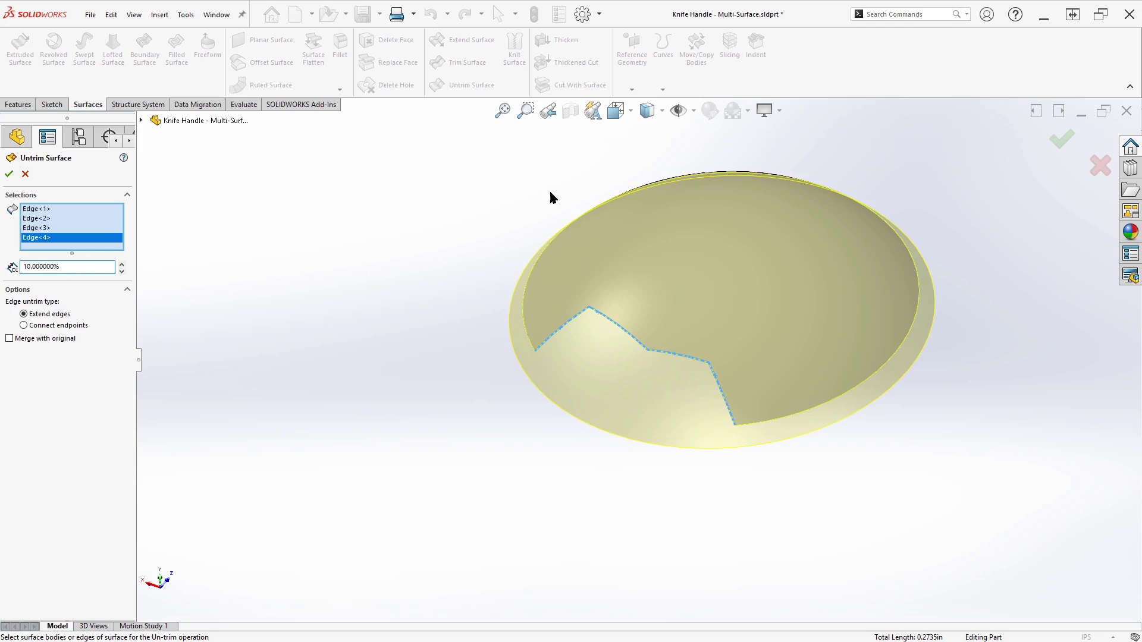
pyautogui.moveTo(682, 194)
pyautogui.mouseDown(button='middle')
pyautogui.moveTo(678, 288)
pyautogui.moveTo(688, 186)
pyautogui.mouseUp(button='middle')
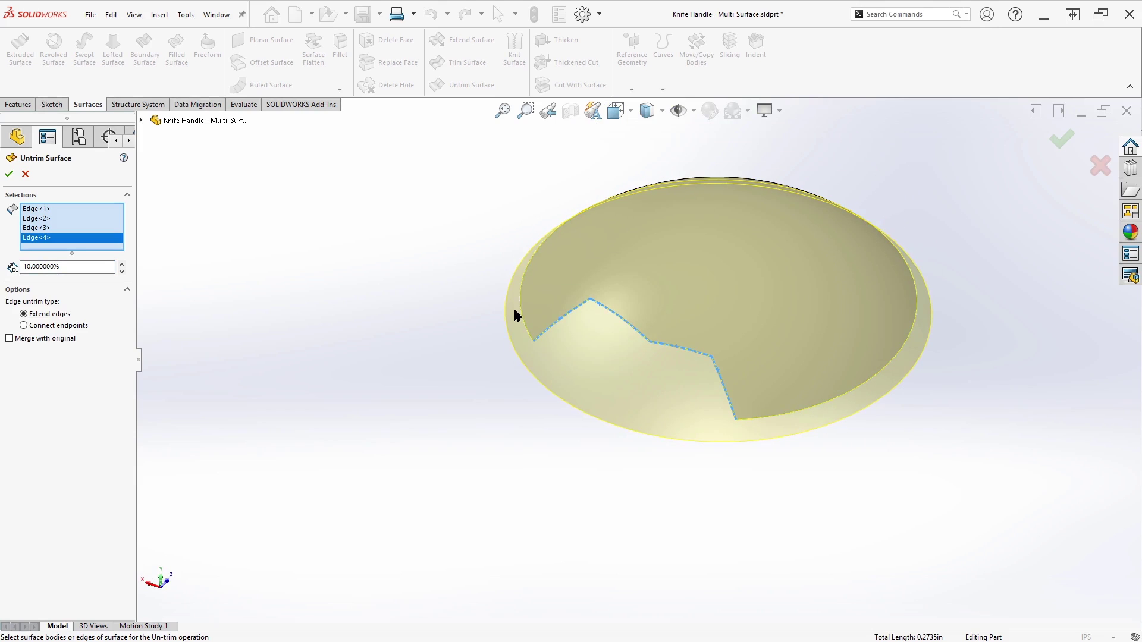
pyautogui.doubleClick(92, 270)
pyautogui.click(122, 271)
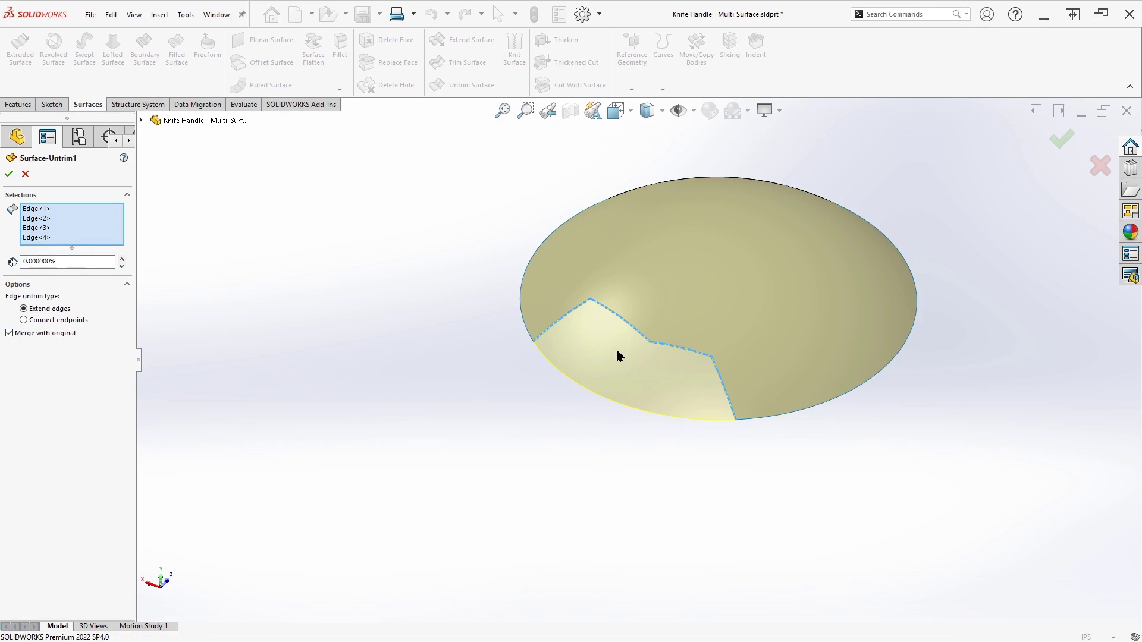
pyautogui.click(10, 175)
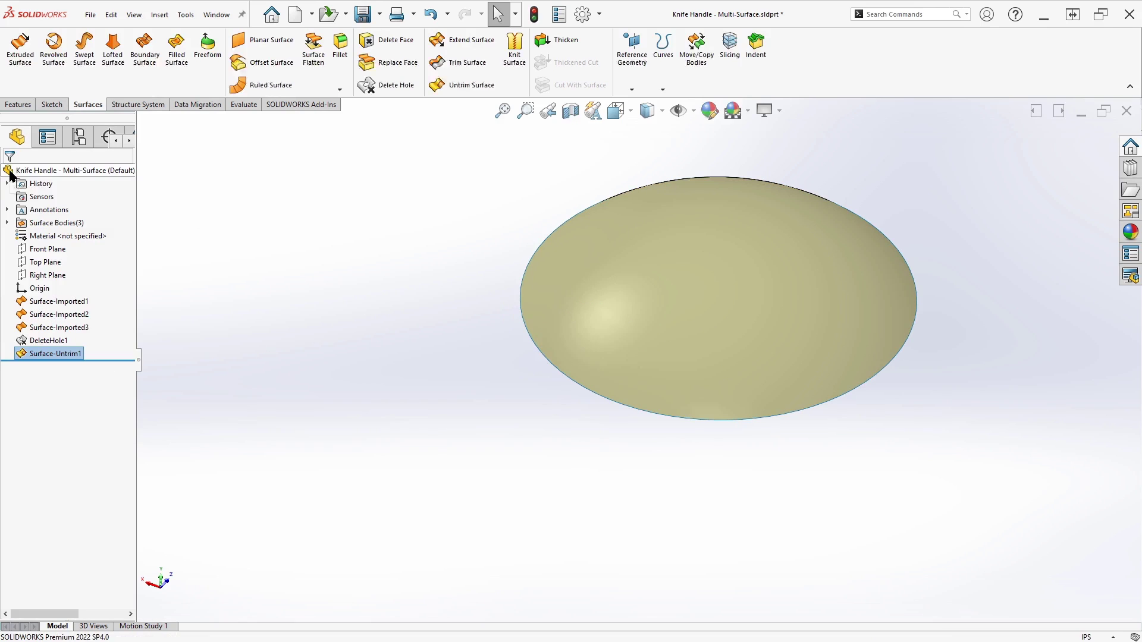
pyautogui.click(552, 367)
pyautogui.click(547, 410)
pyautogui.click(747, 425)
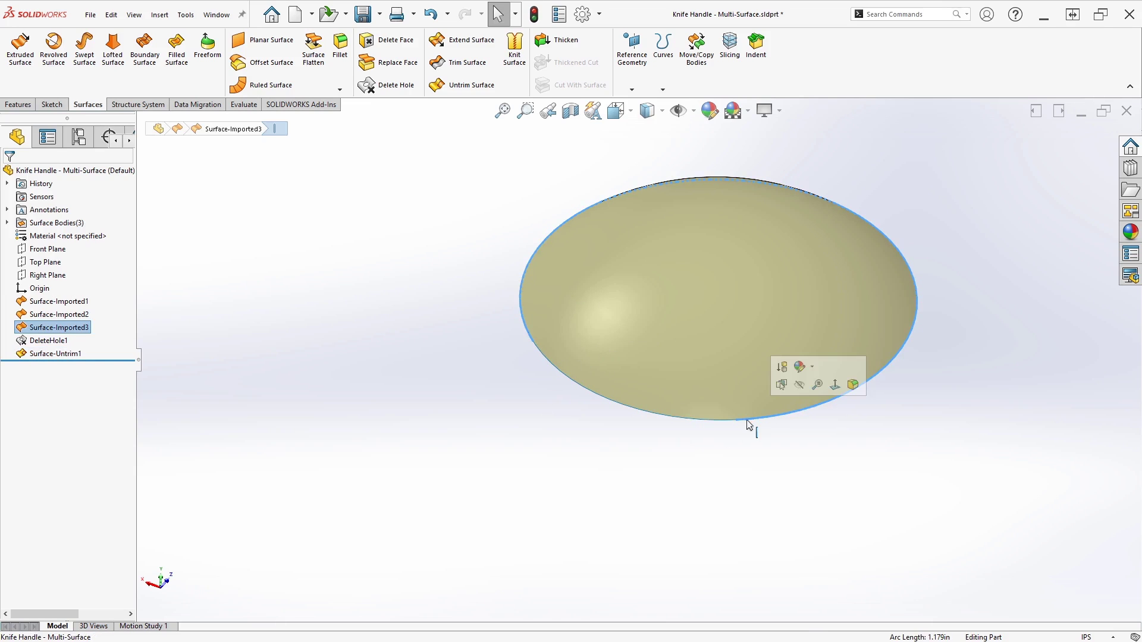
pyautogui.click(608, 404)
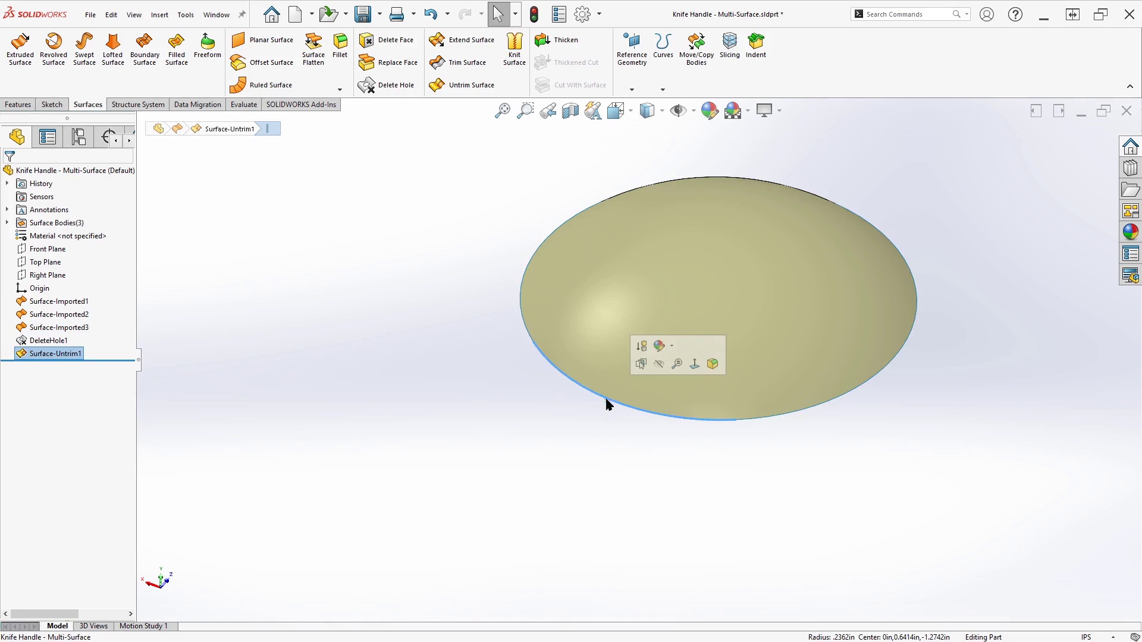
pyautogui.click(741, 424)
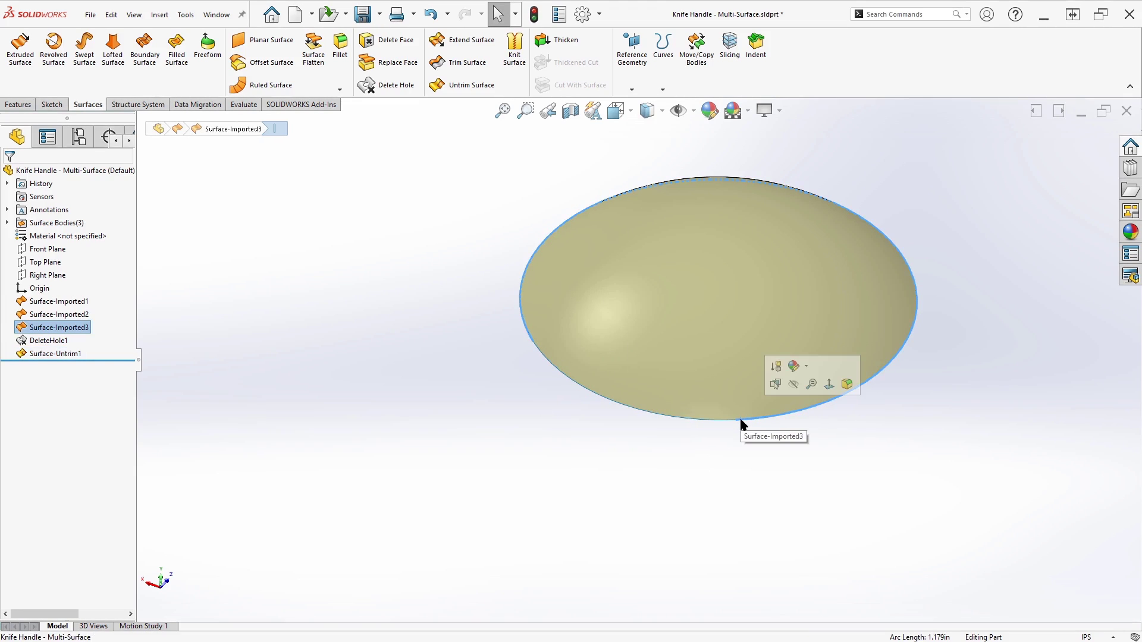
pyautogui.click(700, 421)
pyautogui.click(705, 426)
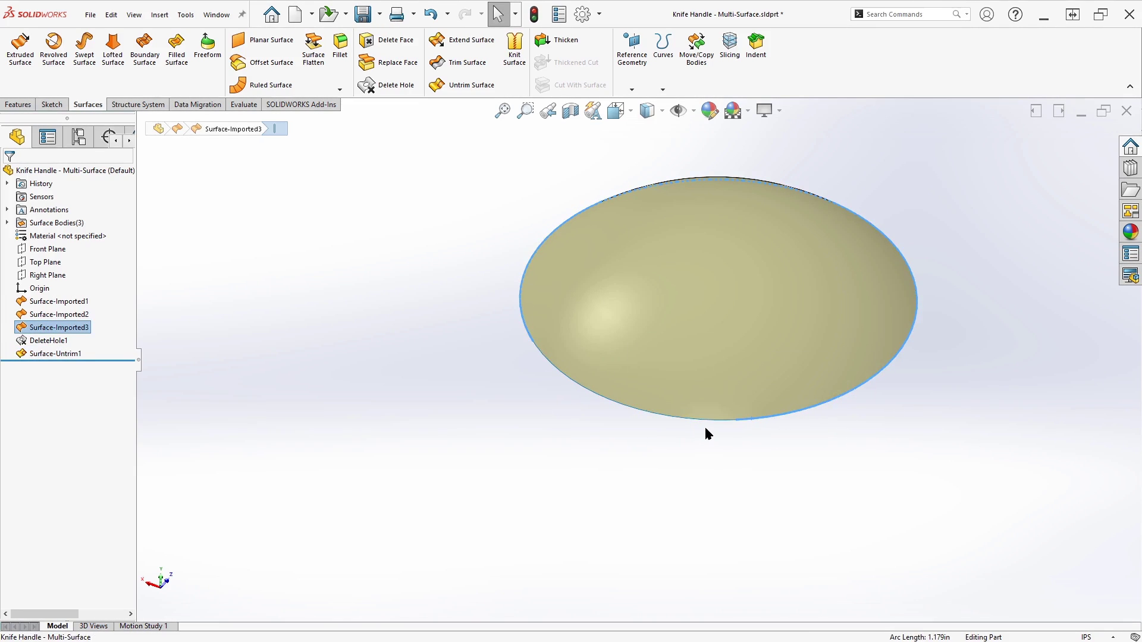
pyautogui.click(706, 423)
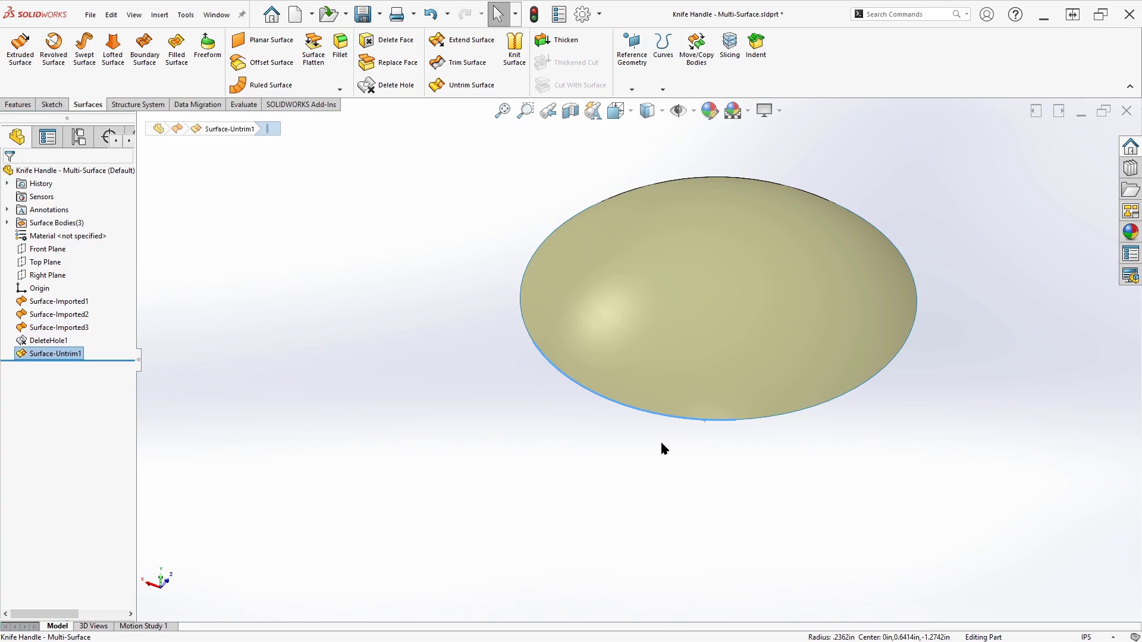
pyautogui.click(83, 386)
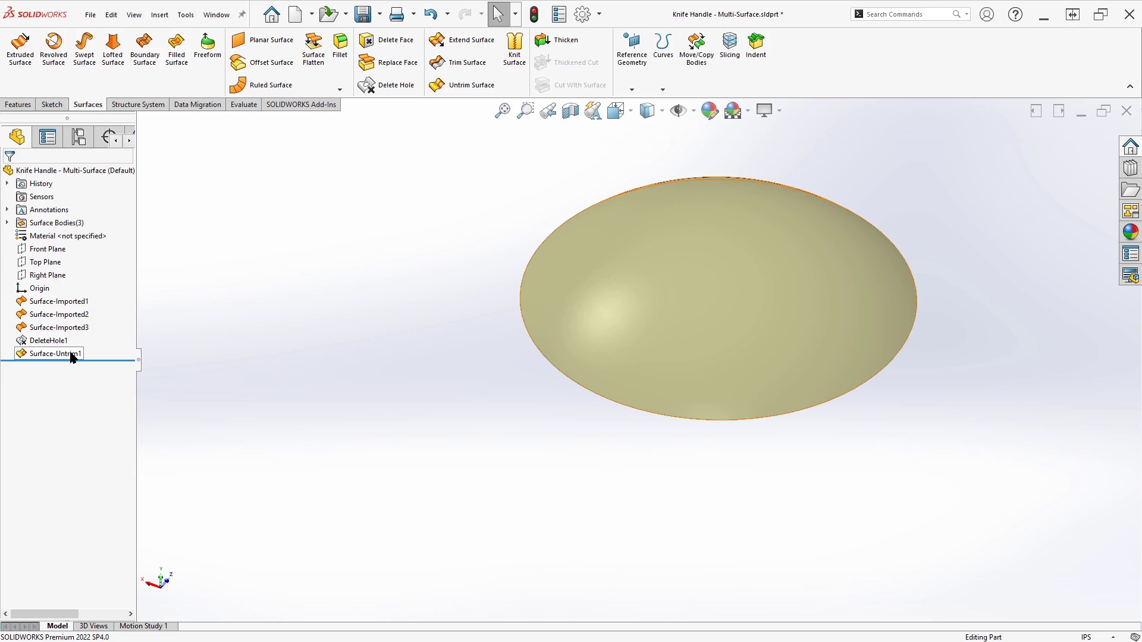
# - Roll back above Surface-Untrim1 and create Plane1 on the patch's curved edge
pyautogui.moveTo(91, 363); pyautogui.dragTo(94, 346)
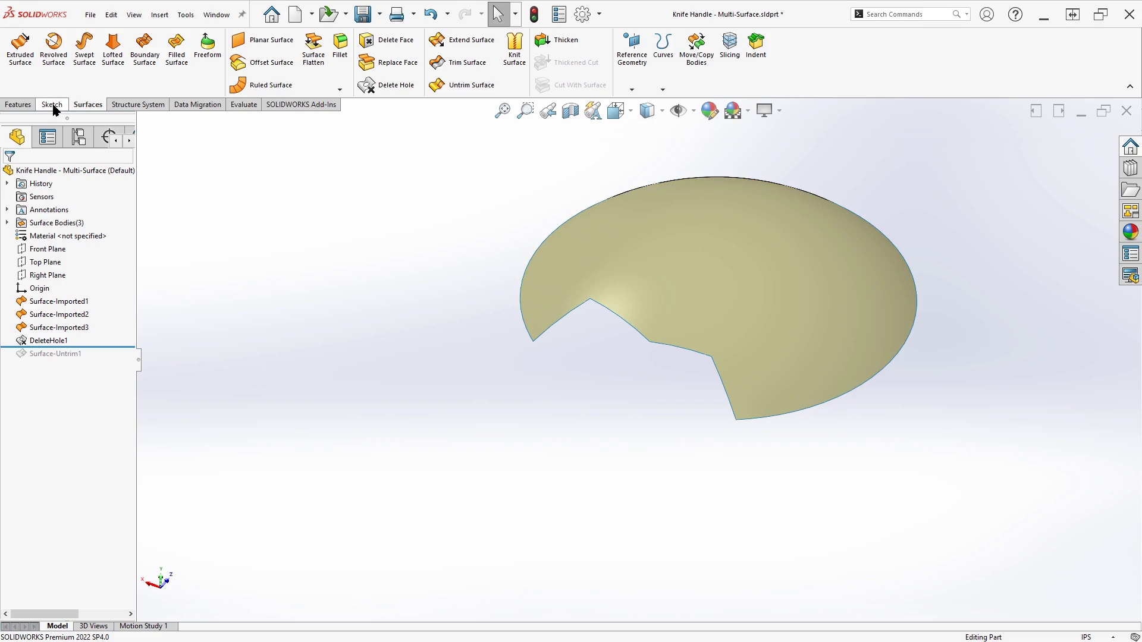
pyautogui.press('p')
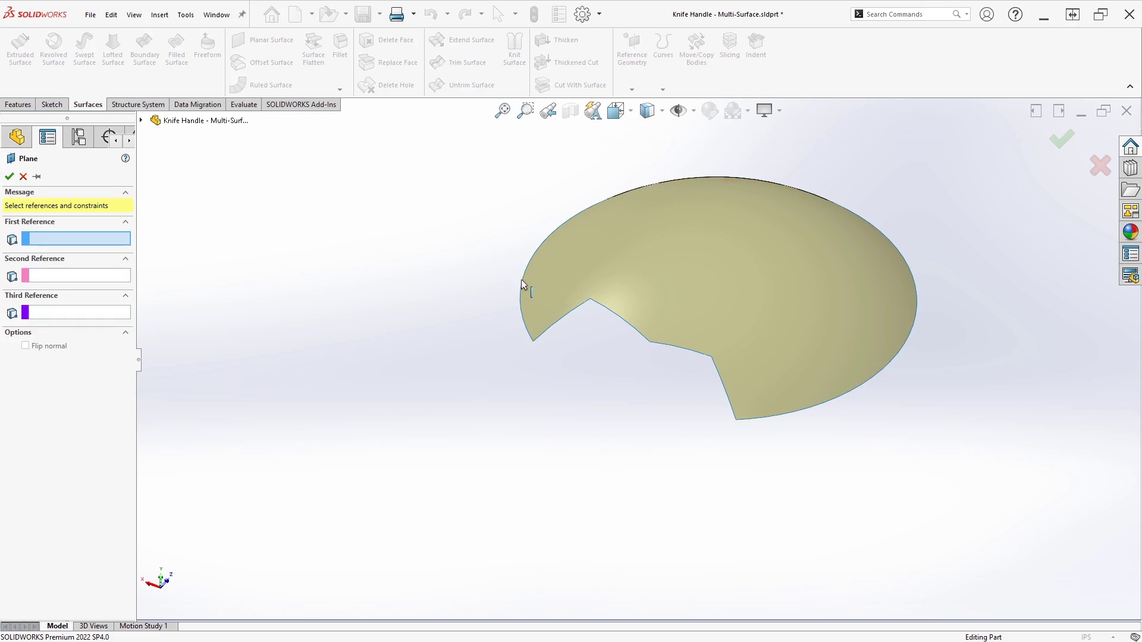
pyautogui.click(522, 281)
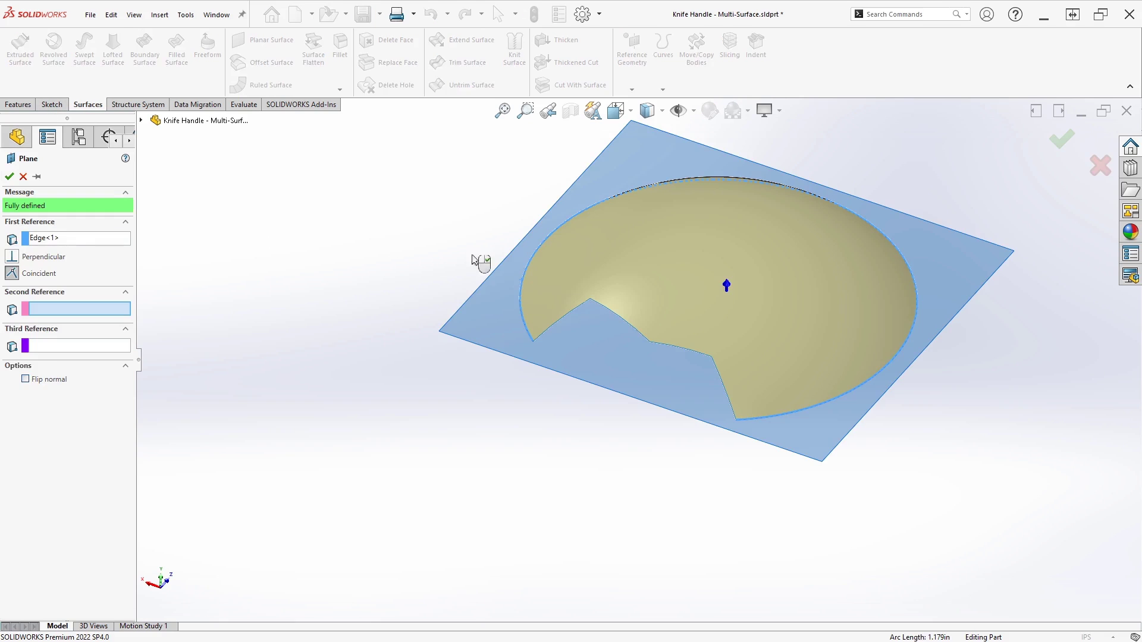
pyautogui.click(8, 178)
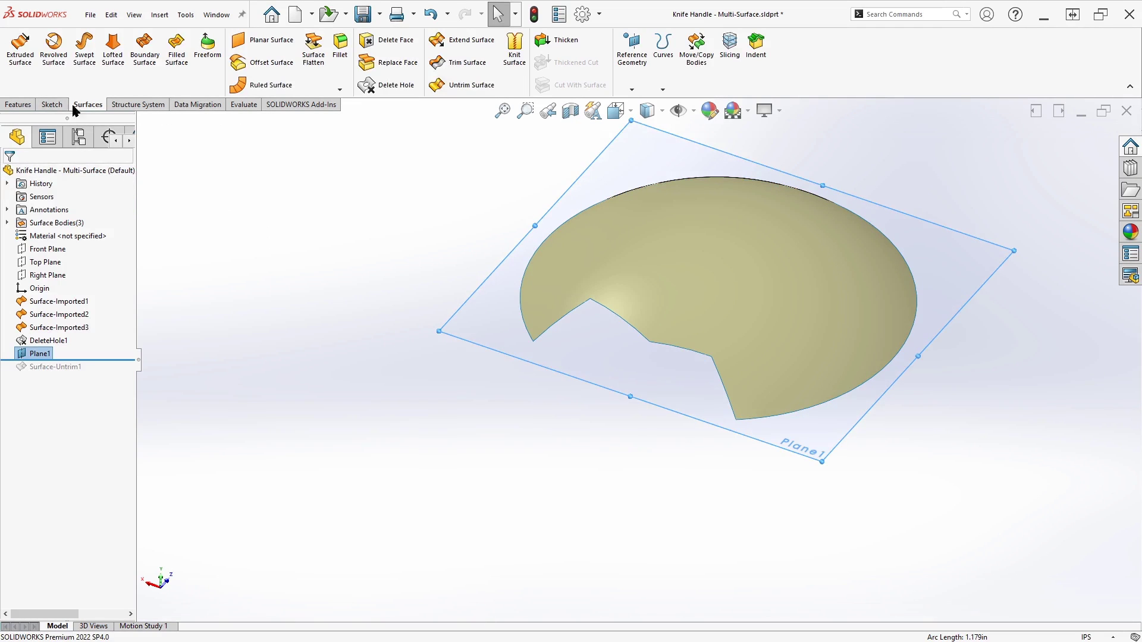
pyautogui.click(51, 106)
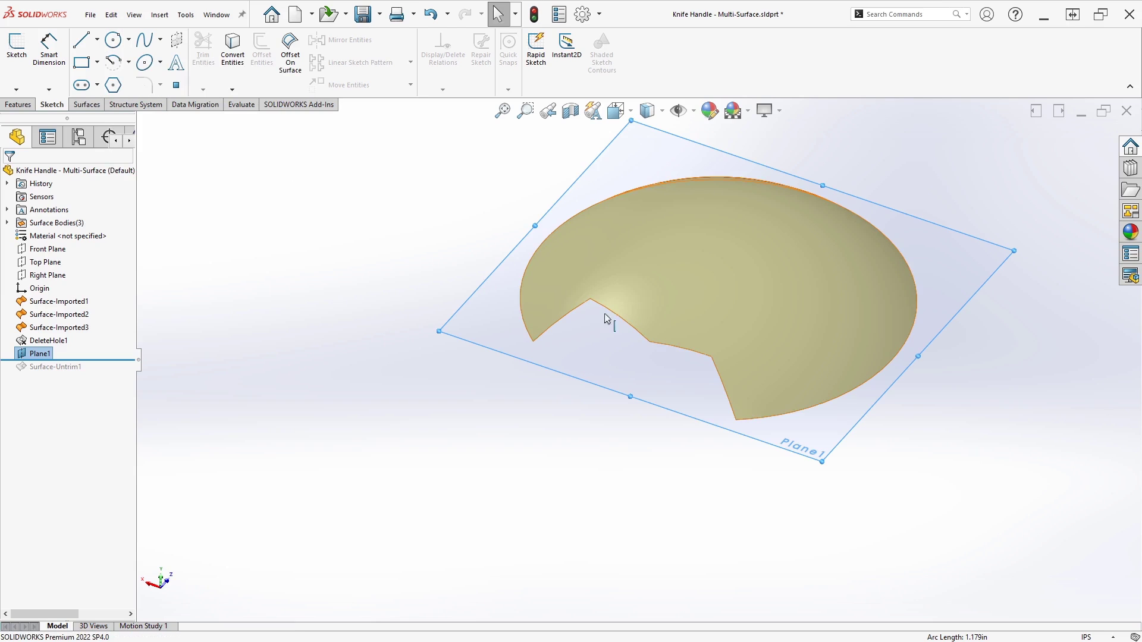
# - Sketch a circle on Plane1 centred at the origin, radius reaching the patch edge (~0.24)
pyautogui.click(581, 343)
pyautogui.click(634, 305)
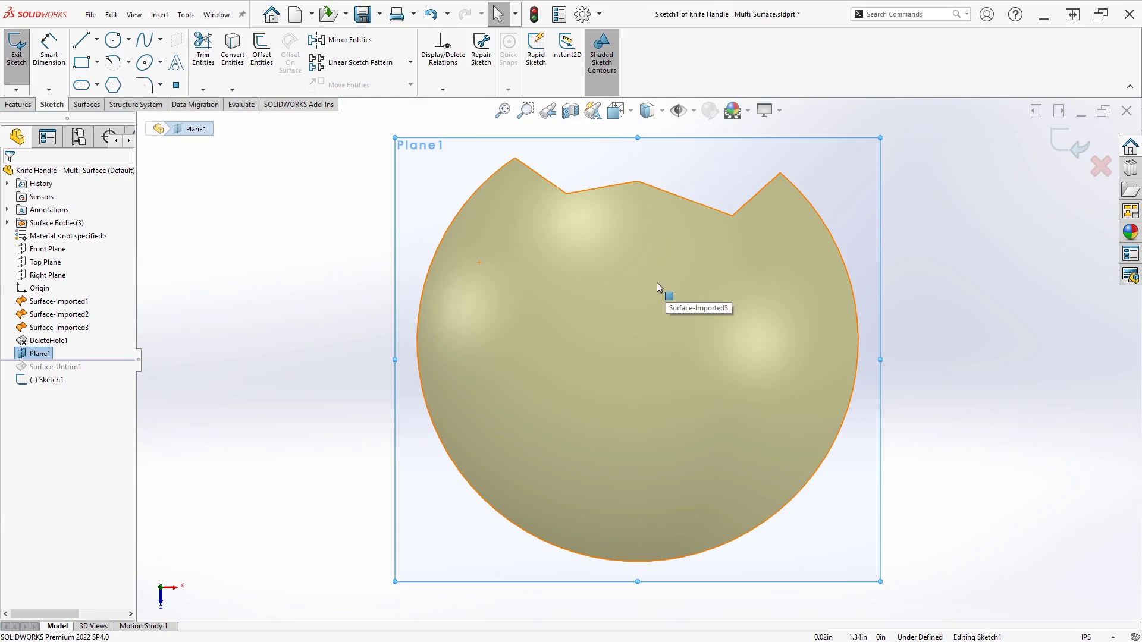
pyautogui.press('c')
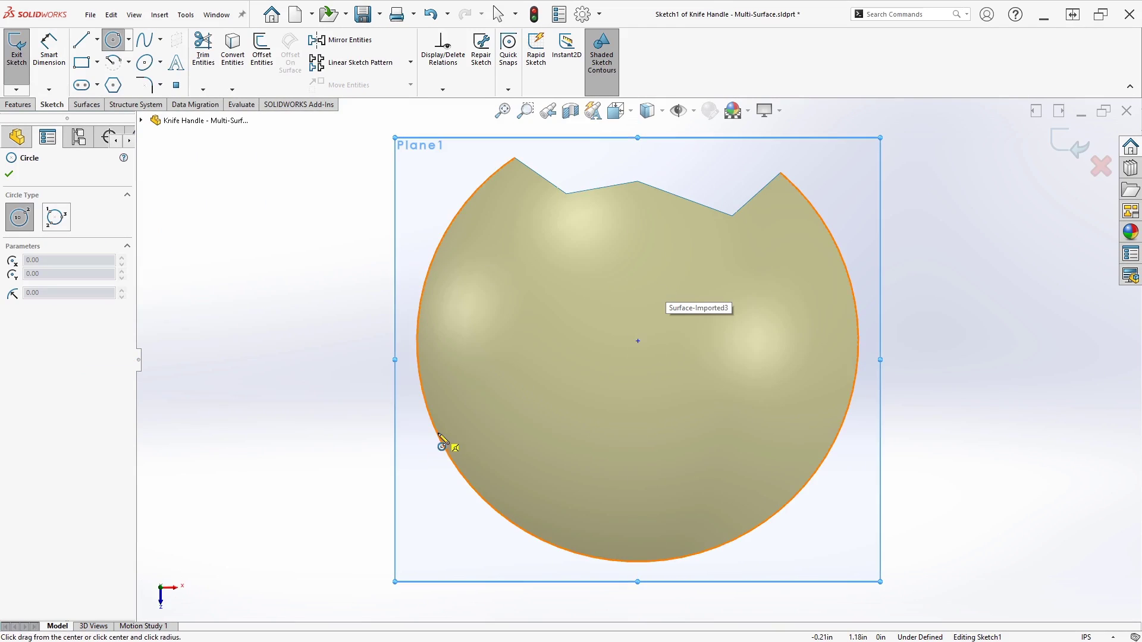
pyautogui.click(638, 341)
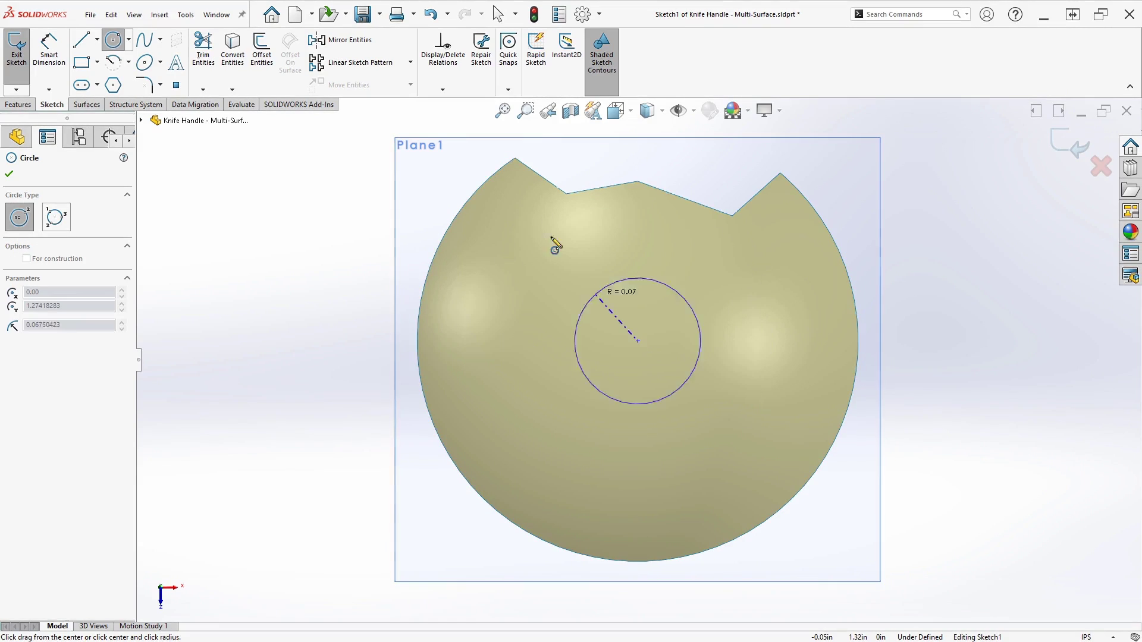
pyautogui.click(515, 158)
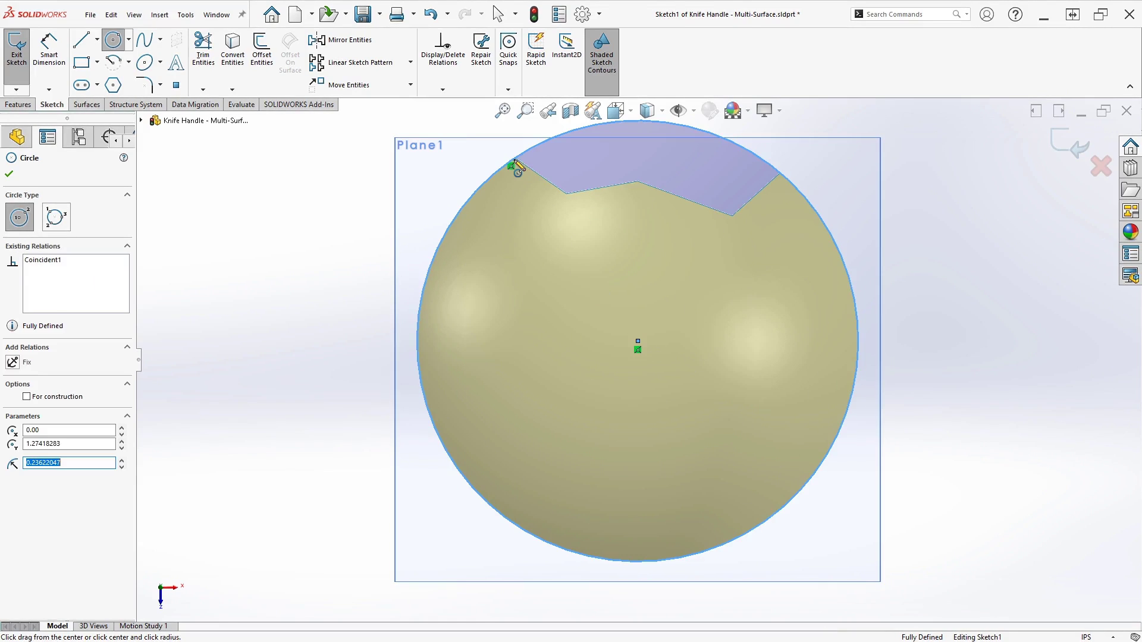
pyautogui.press('Escape')
pyautogui.scroll(3, 684, 256)
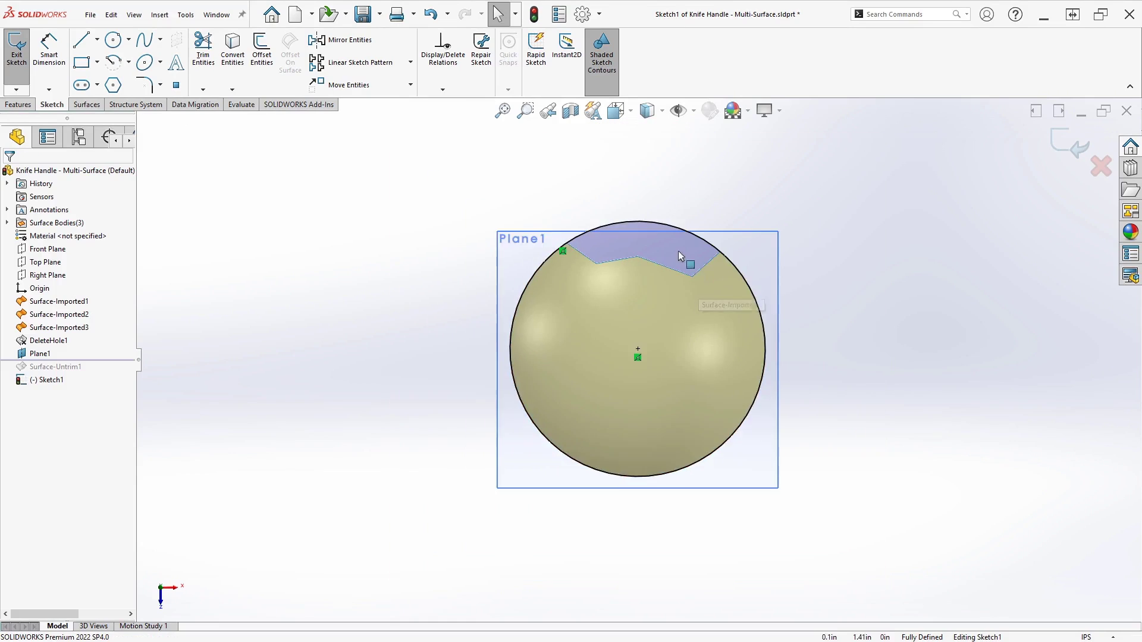
pyautogui.scroll(-2, 672, 246)
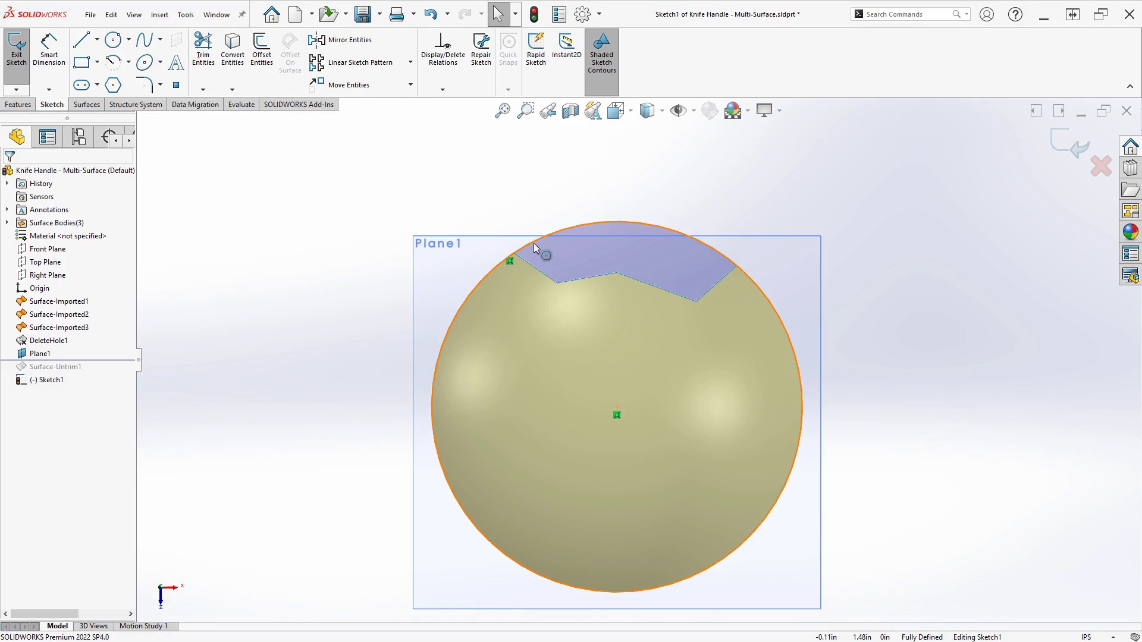
# - Exit the sketch, roll forward, and change Surface-Untrim1's extension to 15%
pyautogui.click(1069, 144)
pyautogui.moveTo(96, 372); pyautogui.dragTo(95, 385)
pyautogui.click(71, 380)
pyautogui.click(79, 357)
pyautogui.doubleClick(80, 262)
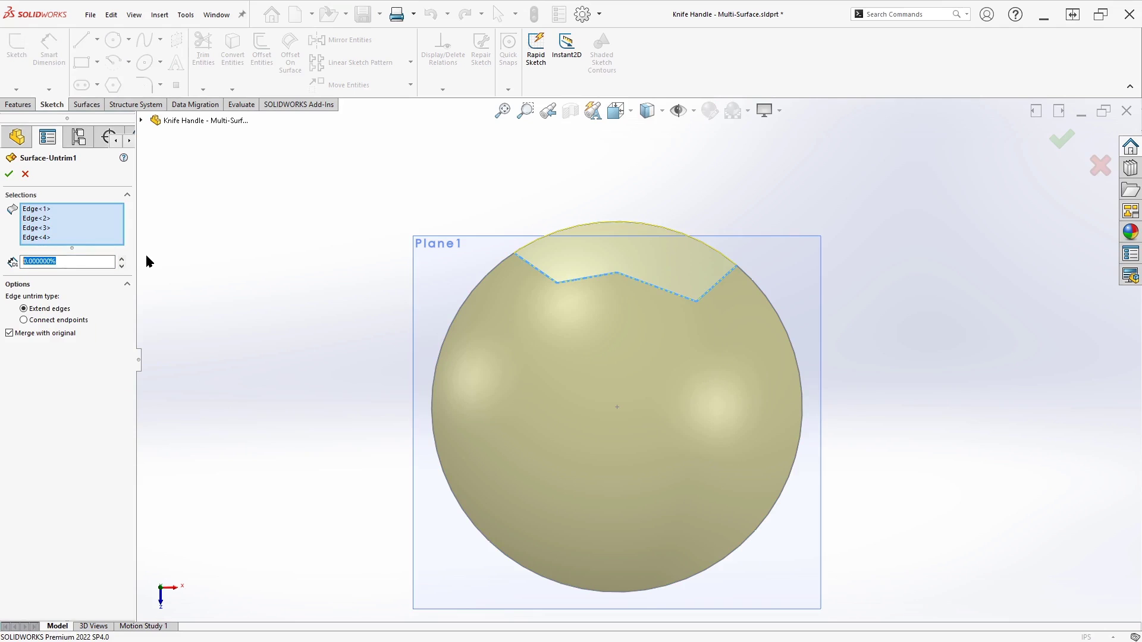
pyautogui.write('15')
pyautogui.press('Return')
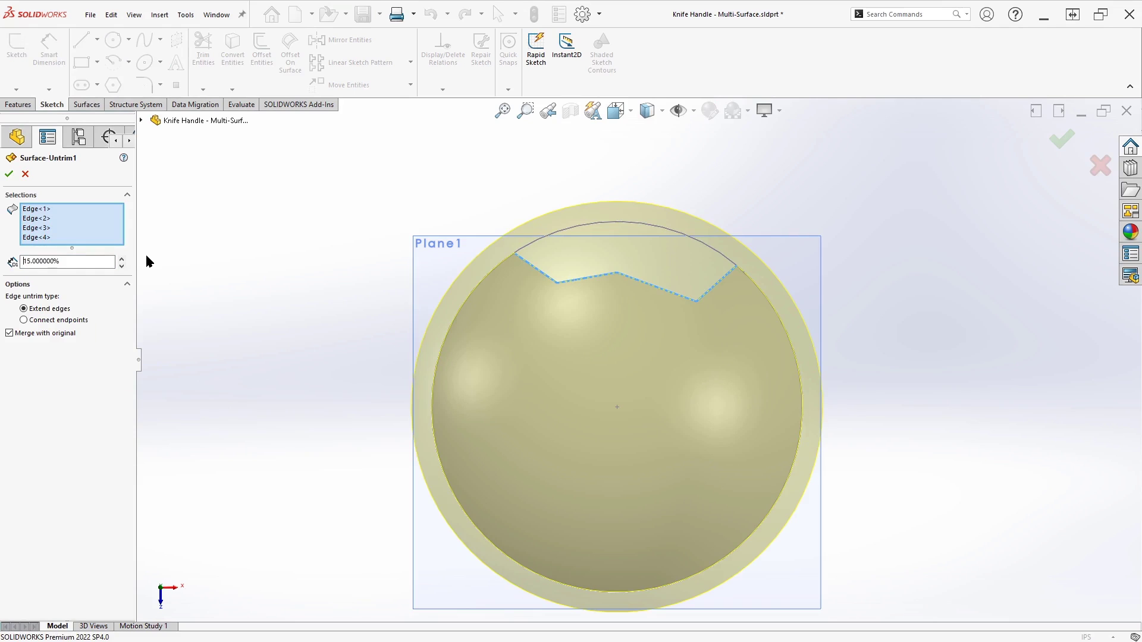
pyautogui.click(9, 174)
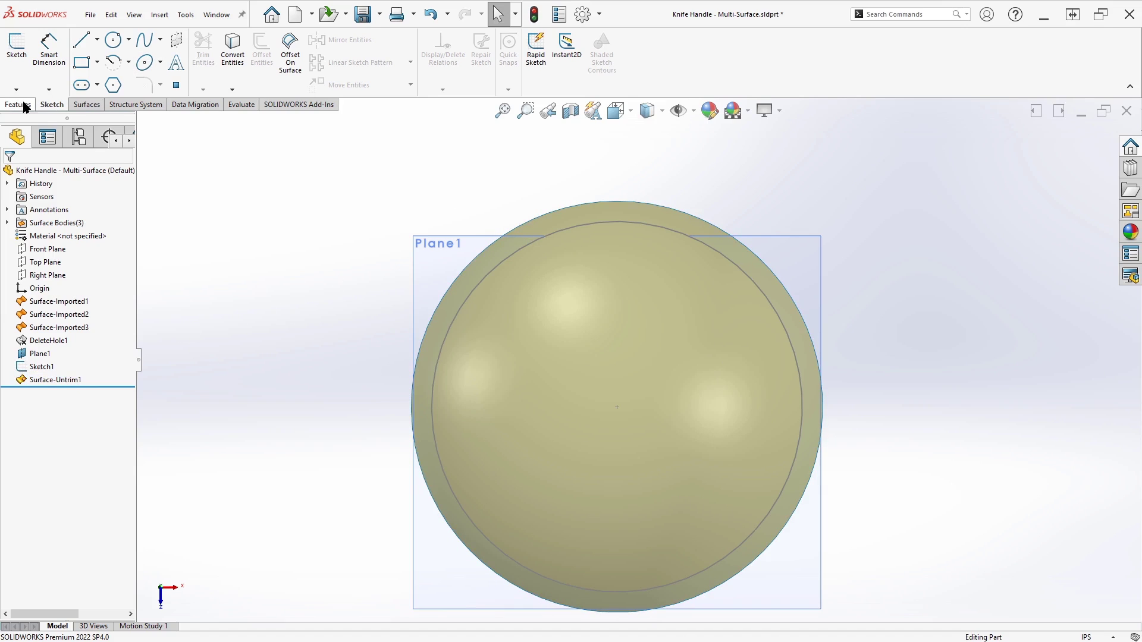
# - Trim the untrimmed dome with the Sketch1 circle, removing its outer ring
pyautogui.click(87, 105)
pyautogui.click(462, 63)
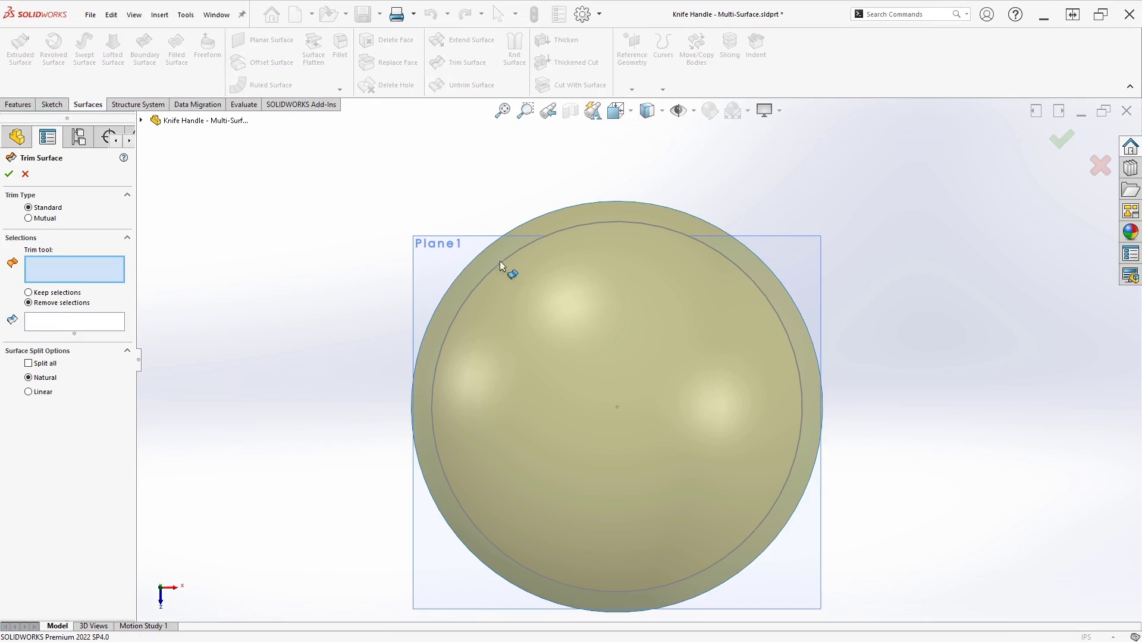
pyautogui.click(474, 294)
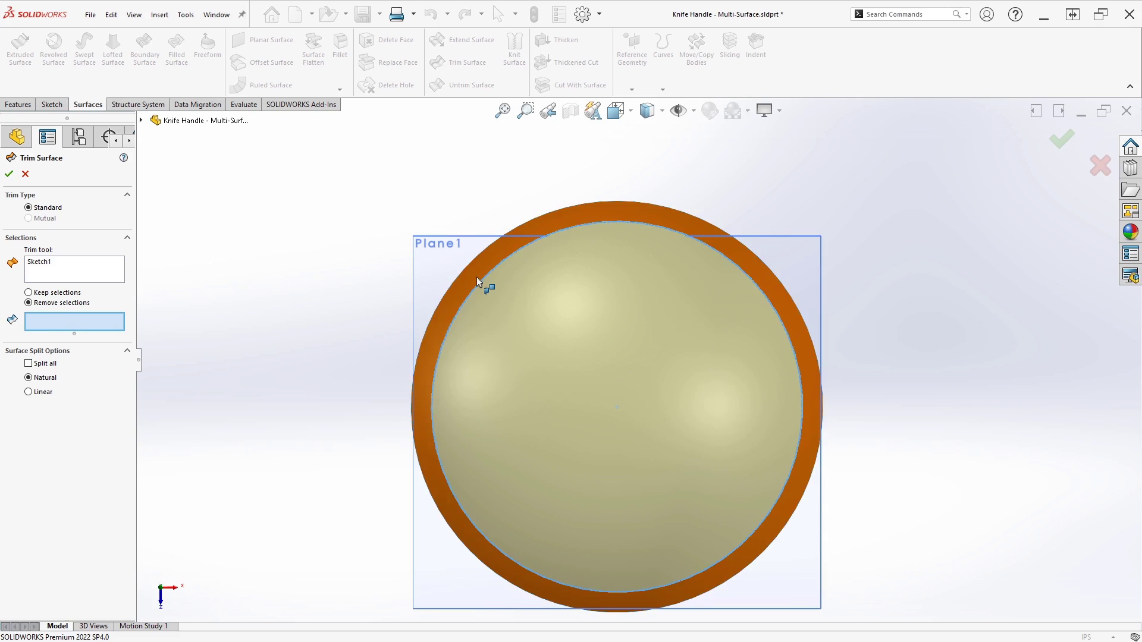
pyautogui.click(477, 276)
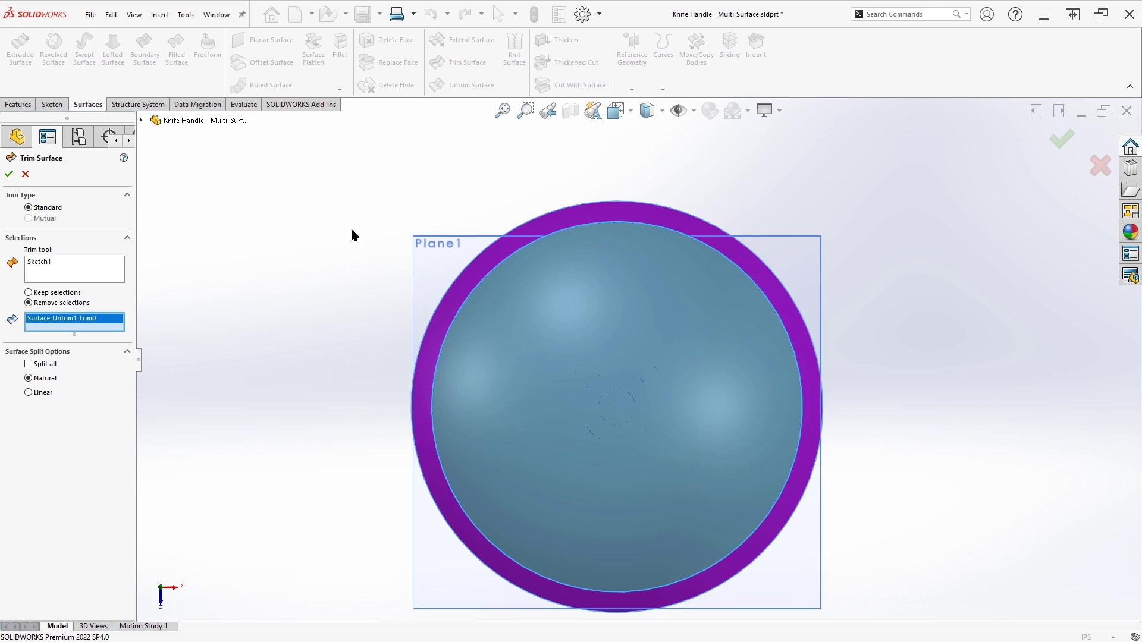
pyautogui.click(9, 173)
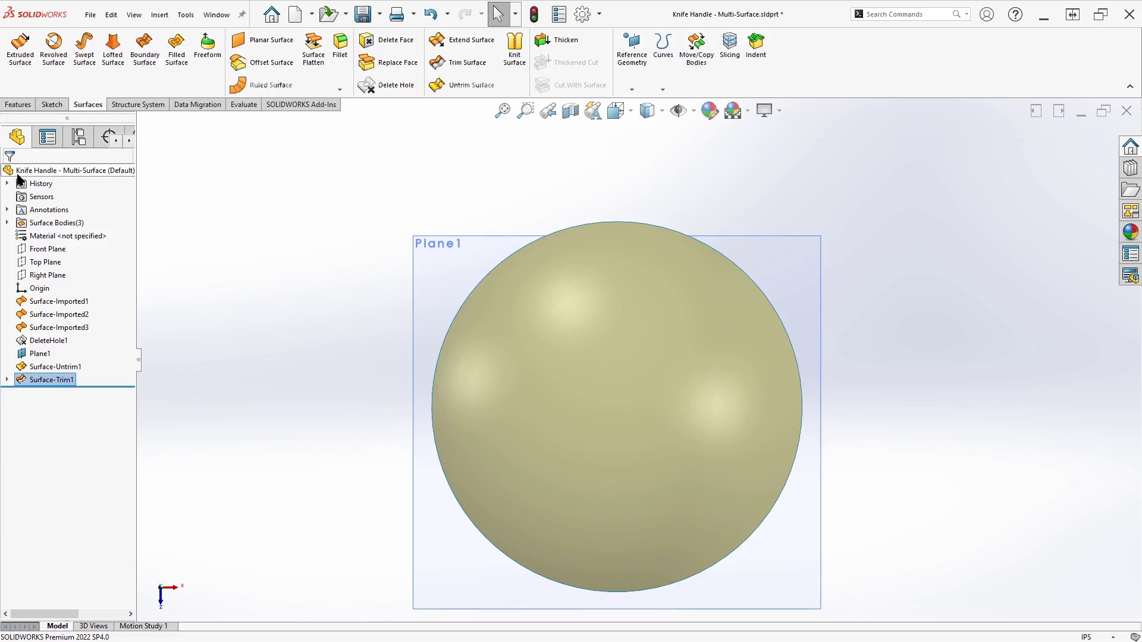
pyautogui.click(483, 283)
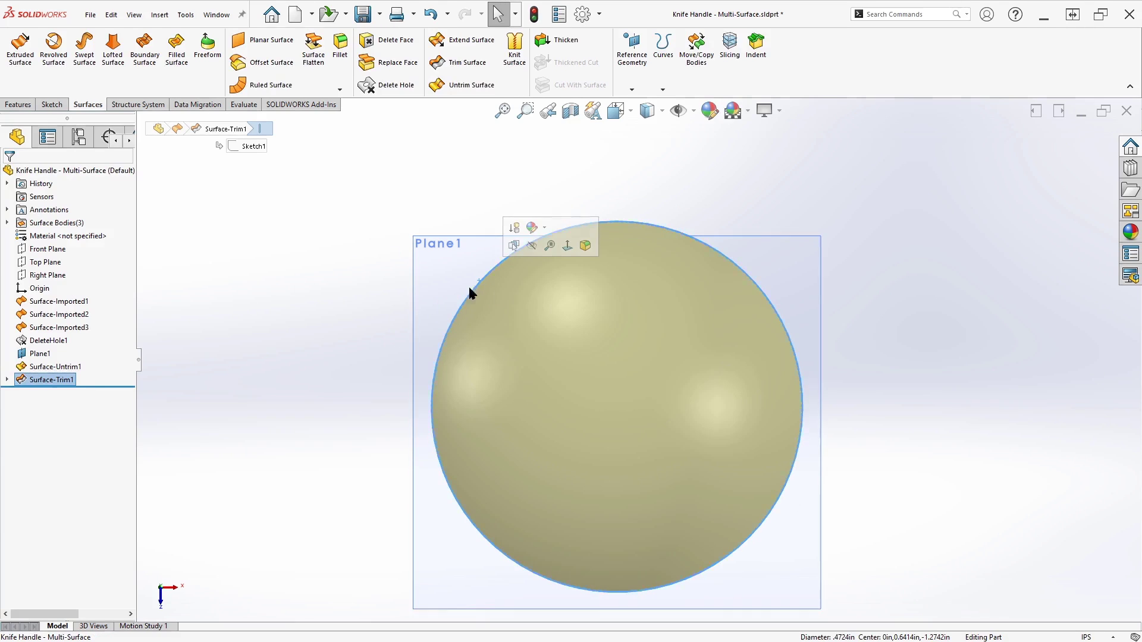
# - Switch to isometric view and hide Plane1 and the Surface-Imported2 body
pyautogui.click(332, 354)
pyautogui.hotkey('ctrl', '7')
pyautogui.click(396, 359)
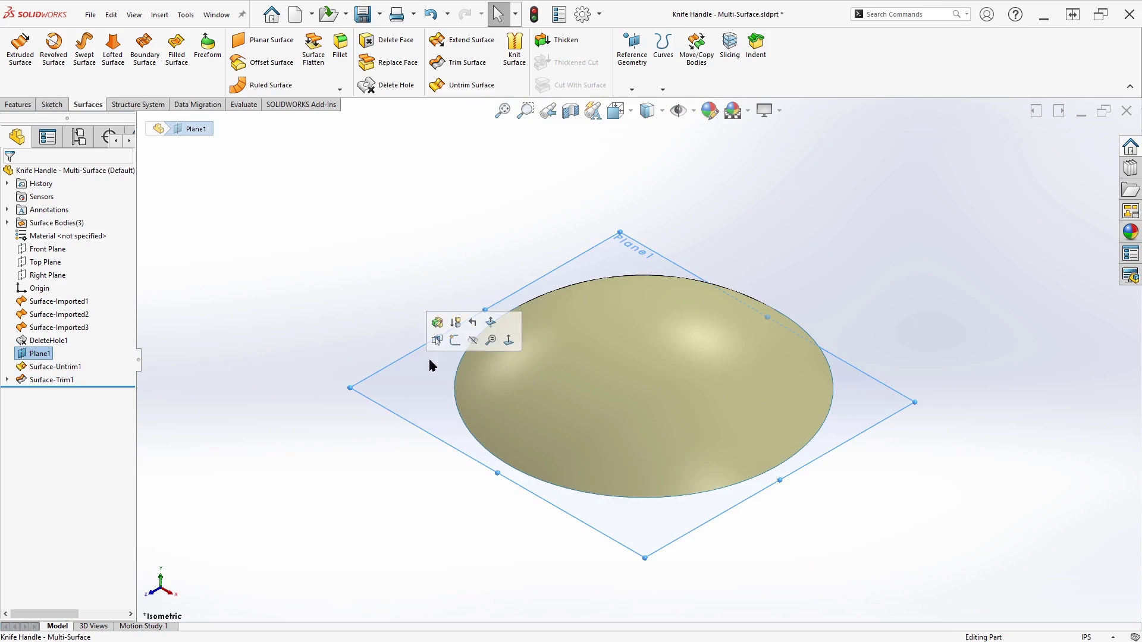
pyautogui.click(486, 340)
pyautogui.doubleClick(57, 223)
pyautogui.click(55, 238)
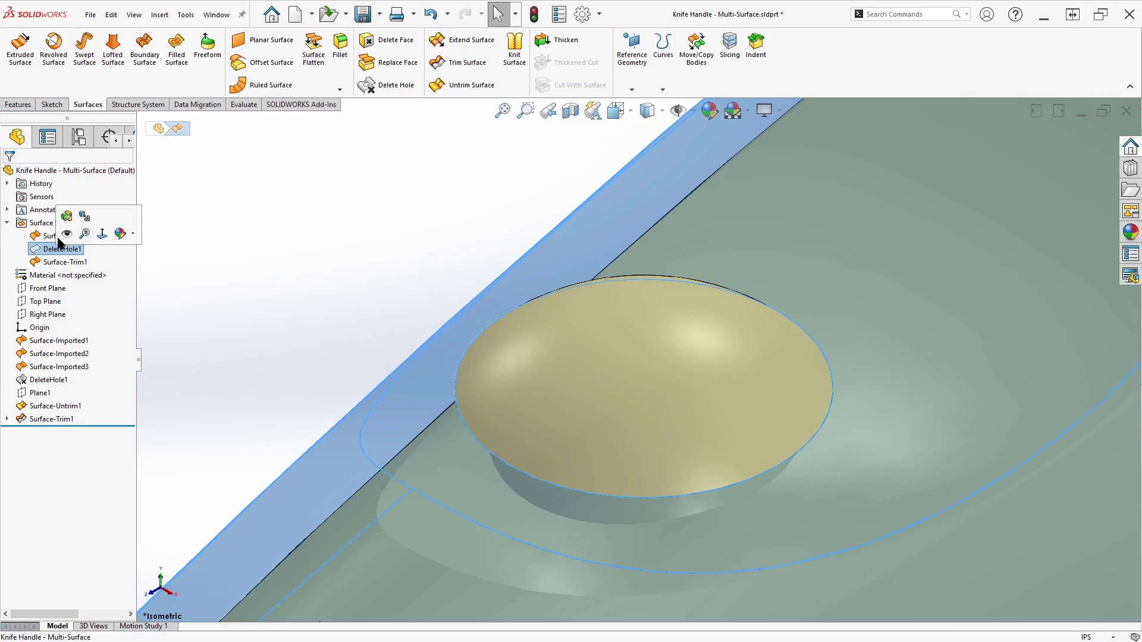
pyautogui.click(66, 226)
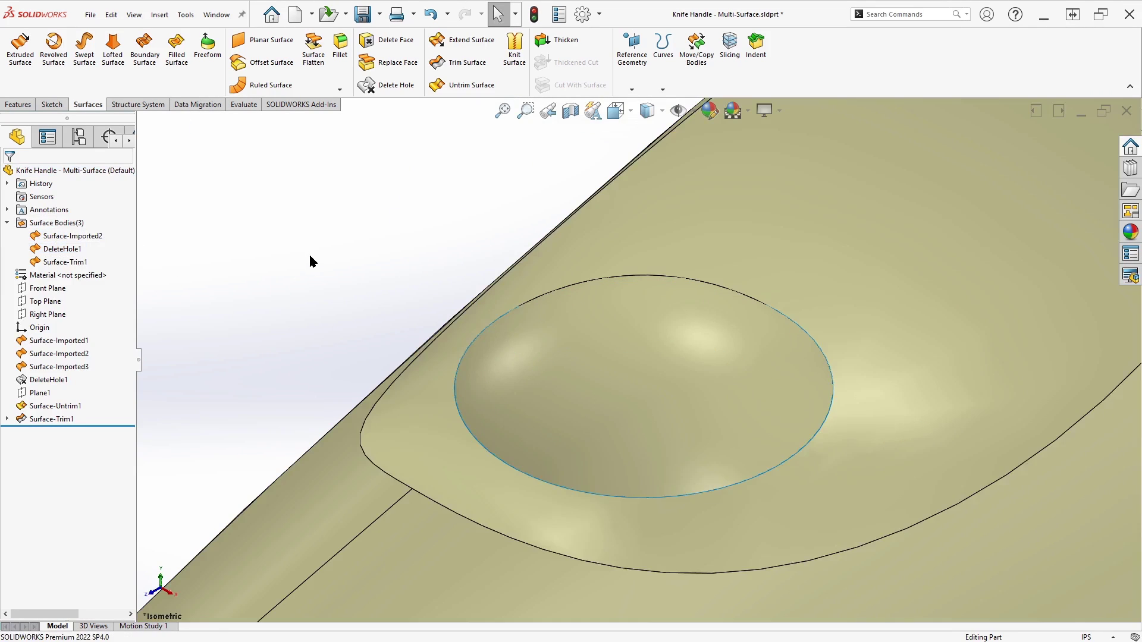
pyautogui.scroll(5, 612, 345)
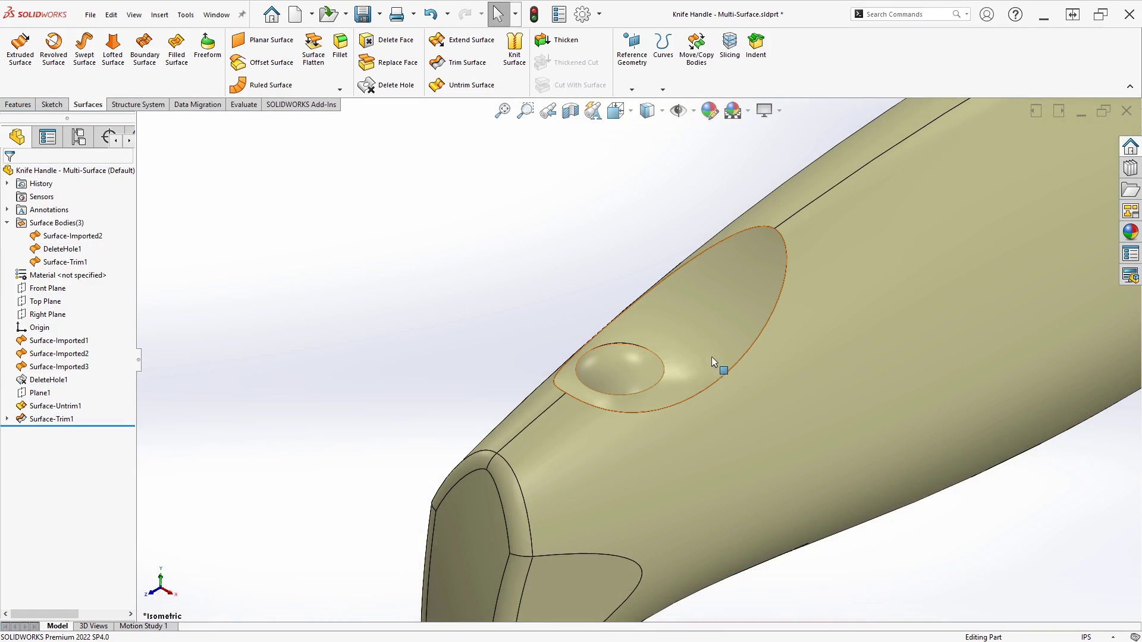
pyautogui.click(619, 359)
# - Knit Surface-Trim1 and DeleteHole1 together into Surface-Knit1
pyautogui.click(515, 58)
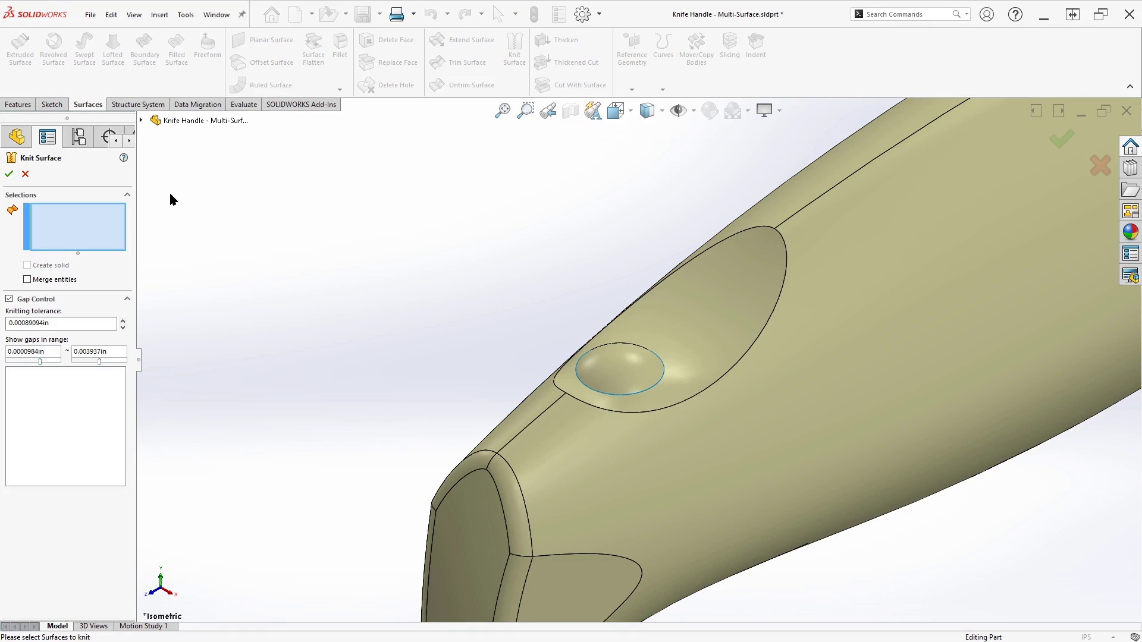
pyautogui.click(629, 383)
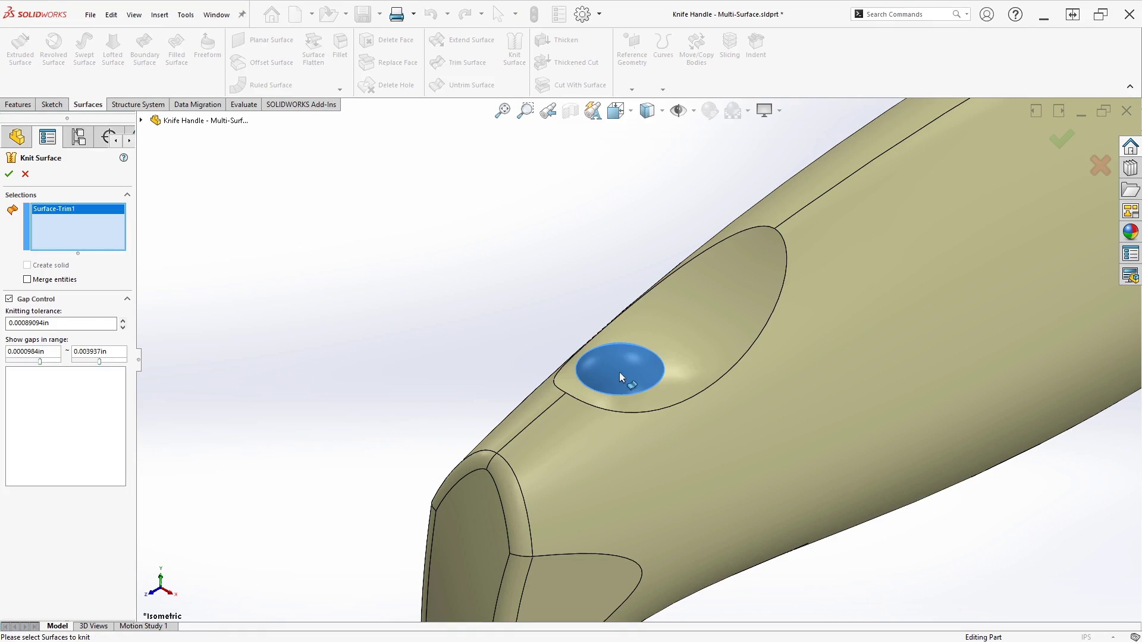
pyautogui.click(640, 453)
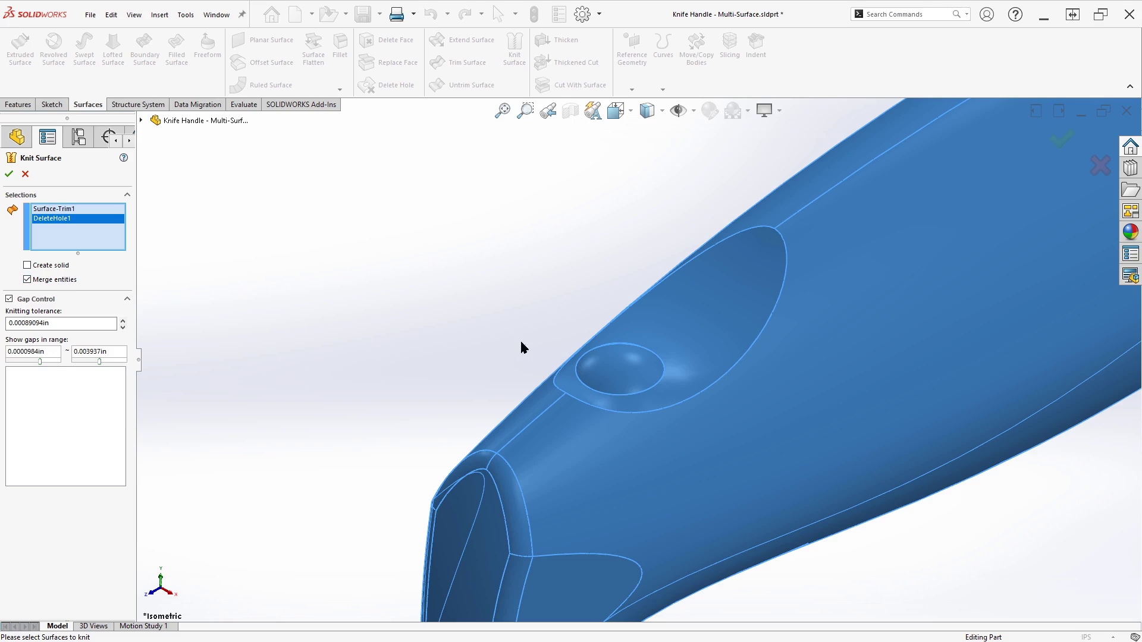
pyautogui.click(10, 172)
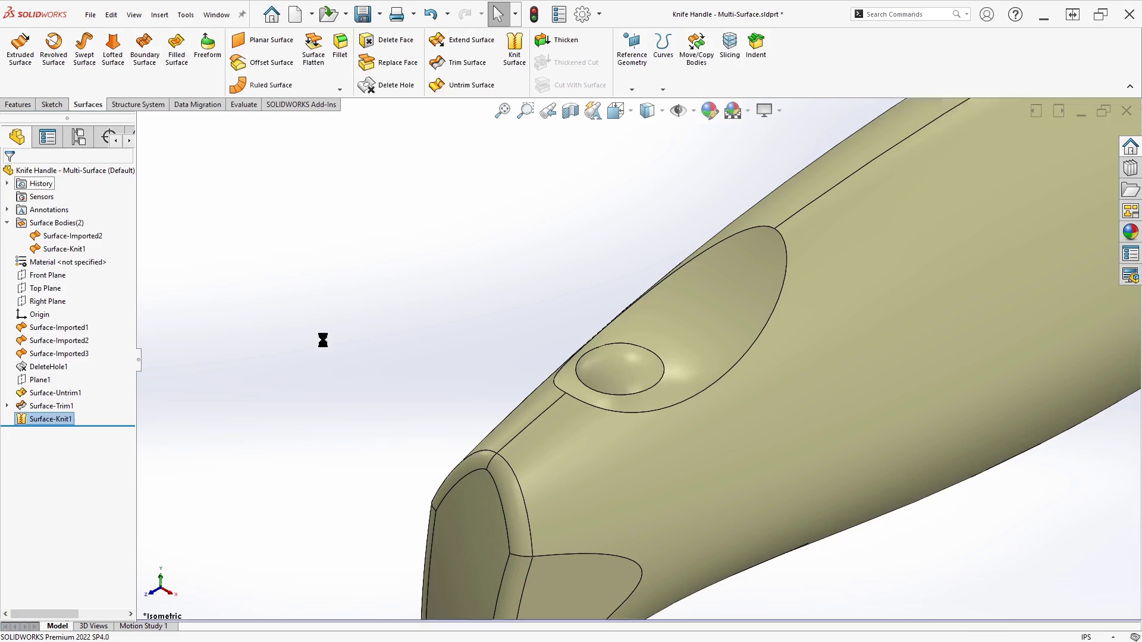
pyautogui.click(337, 325)
pyautogui.press('f')
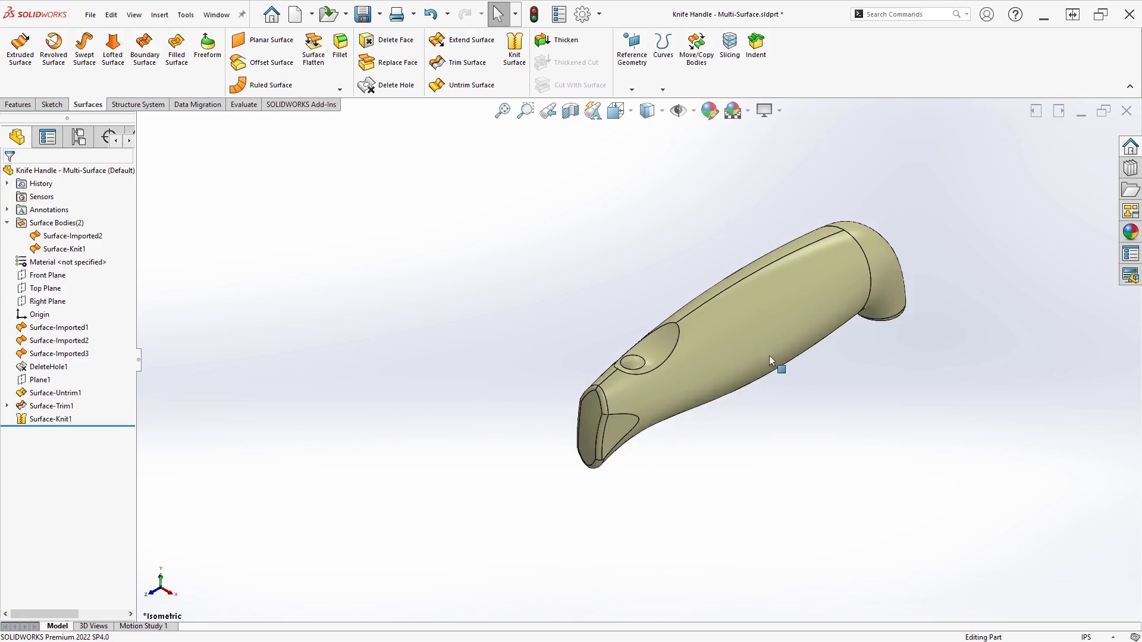
pyautogui.click(58, 236)
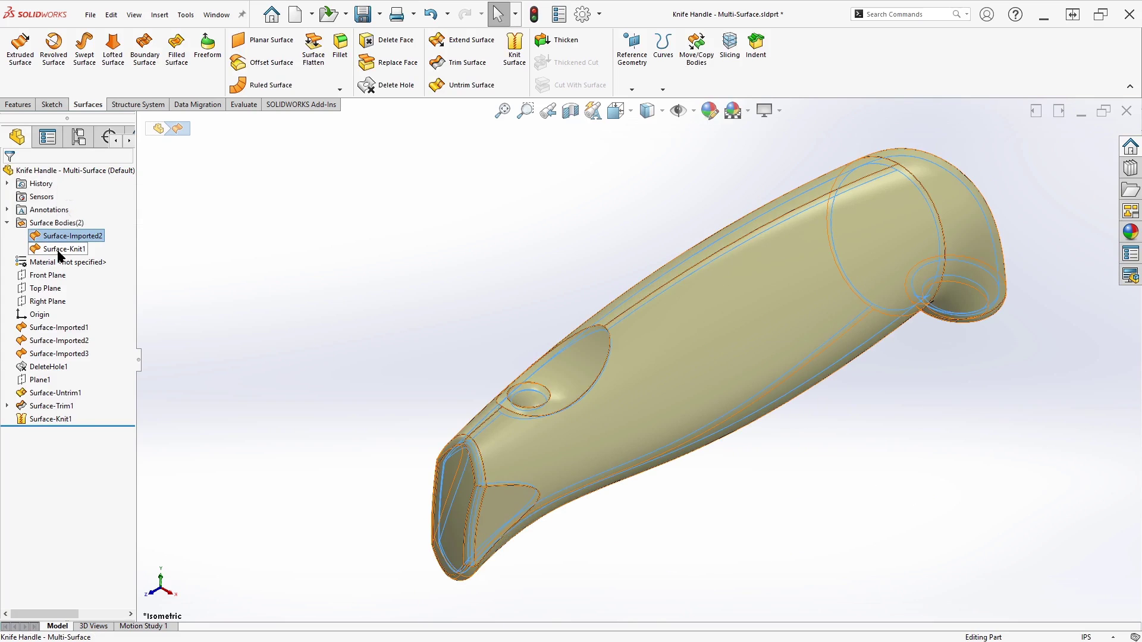
pyautogui.click(59, 250)
pyautogui.click(47, 238)
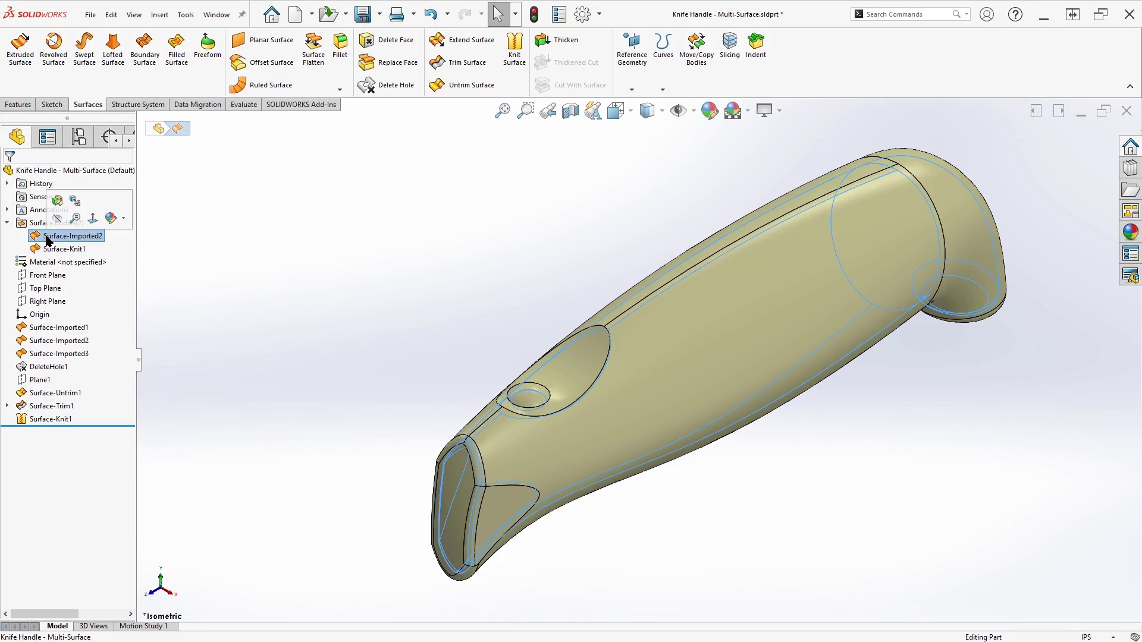
pyautogui.click(299, 326)
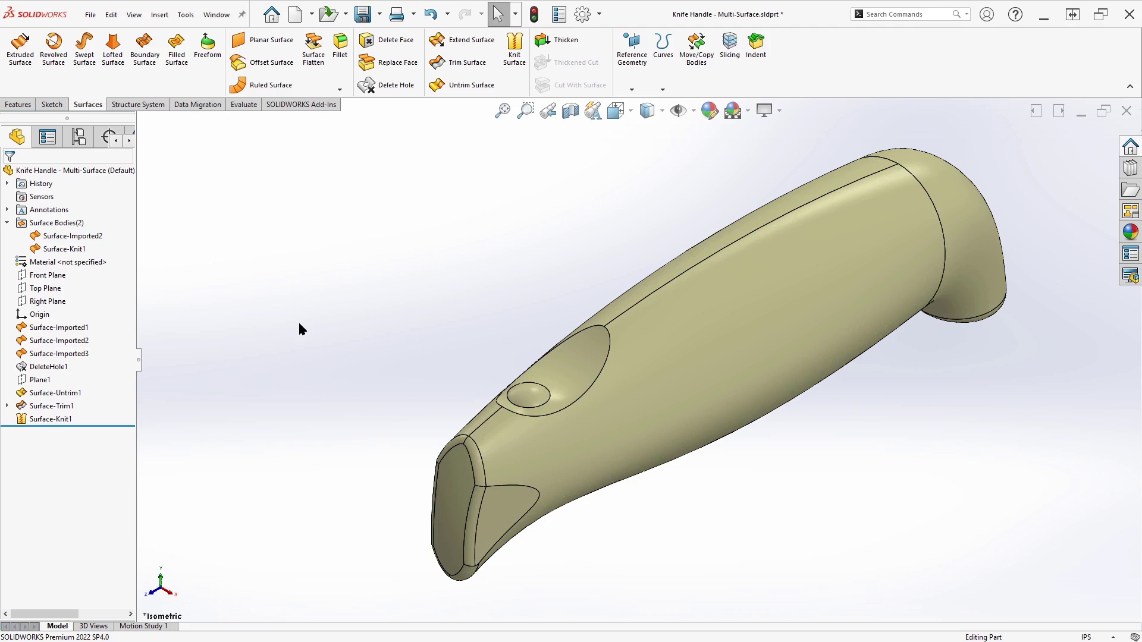
pyautogui.click(571, 111)
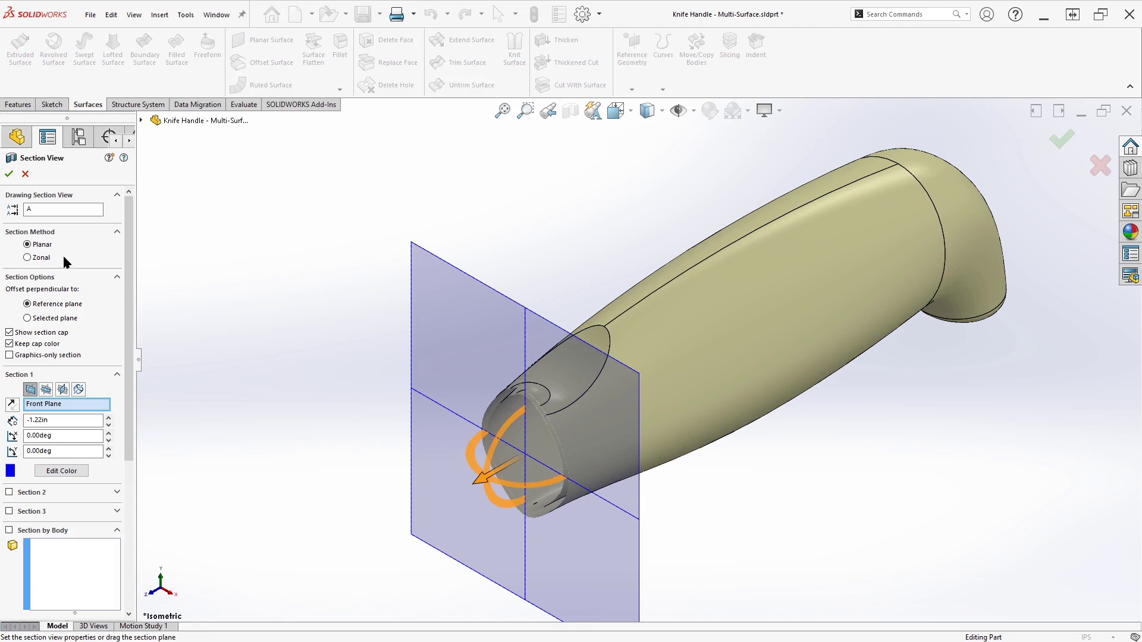
pyautogui.click(8, 173)
pyautogui.scroll(-3, 499, 440)
pyautogui.scroll(-2, 499, 440)
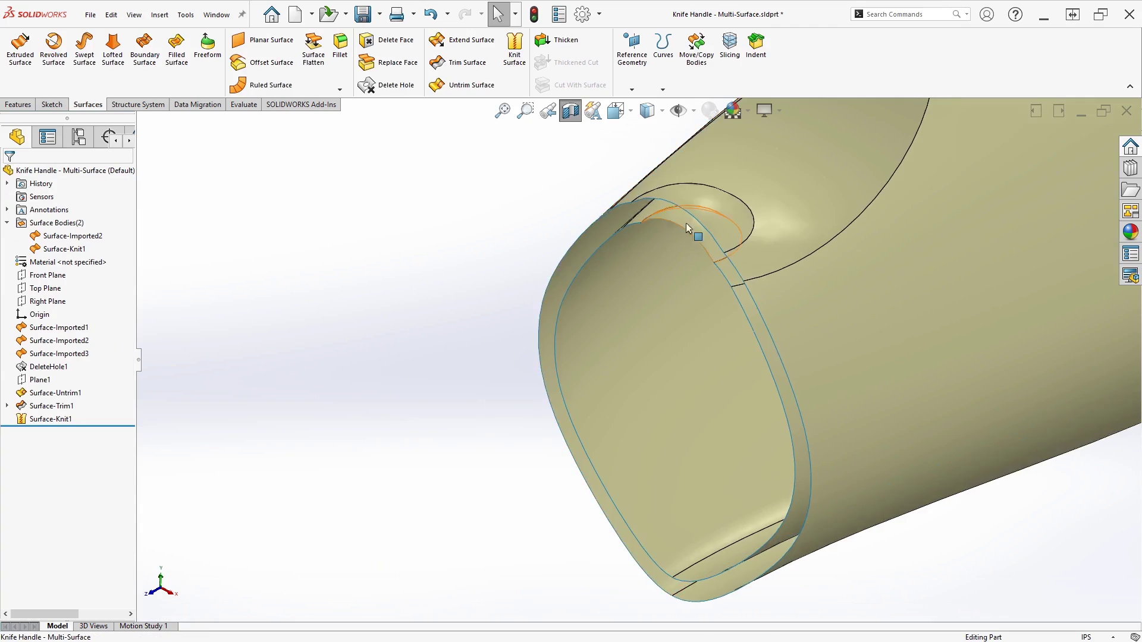
pyautogui.moveTo(499, 440); pyautogui.dragTo(632, 281, button='middle')
pyautogui.scroll(3, 717, 150)
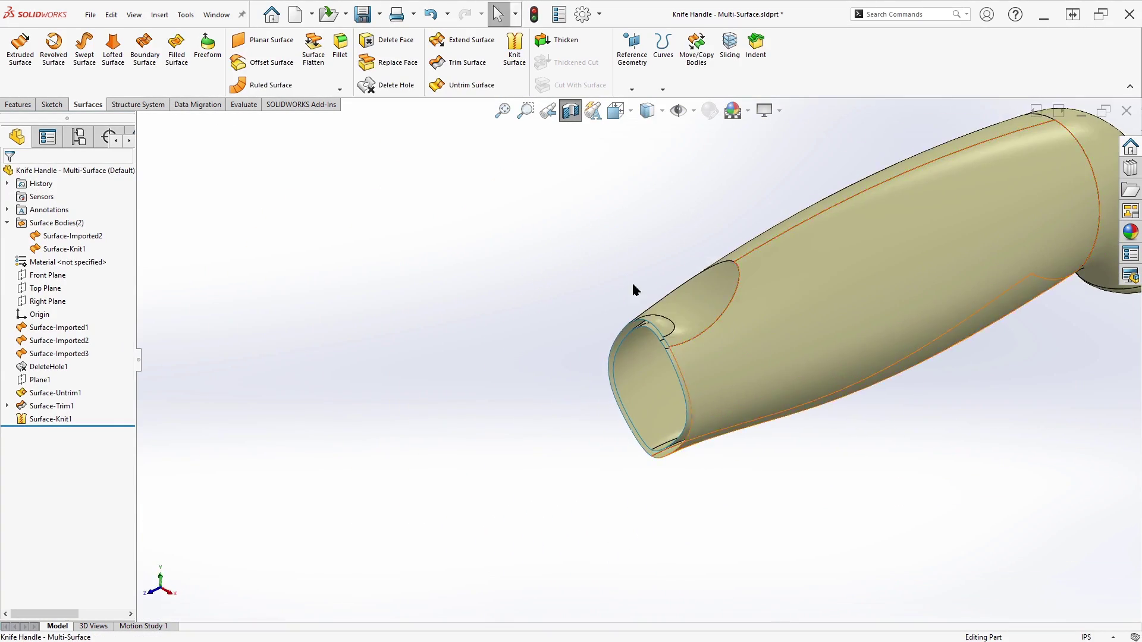
pyautogui.click(563, 117)
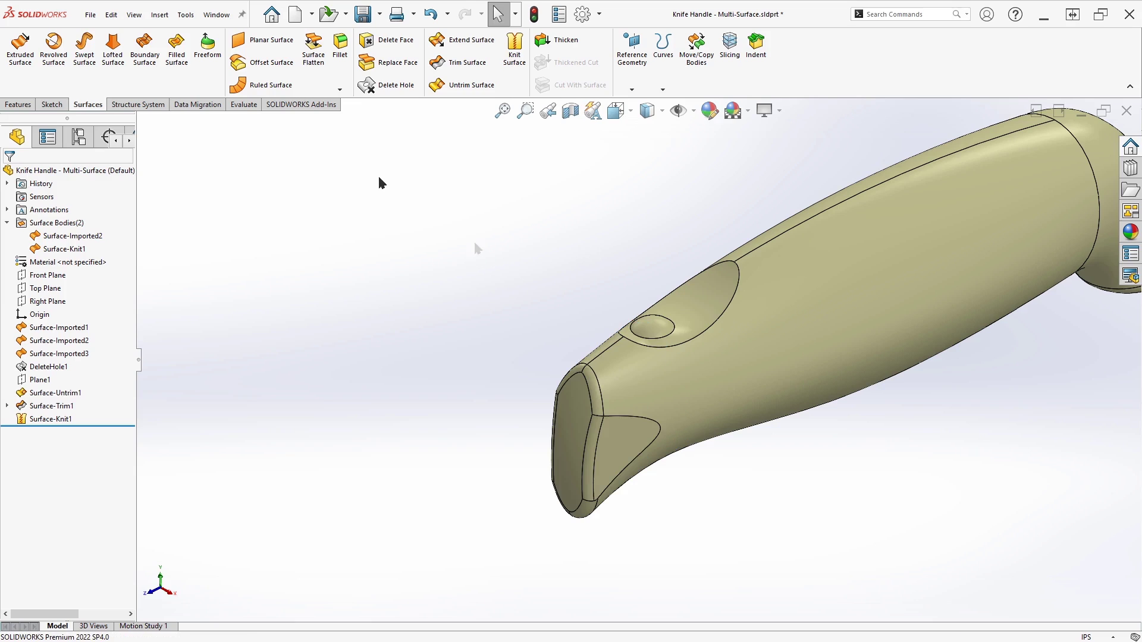
# - Intersect Surface-Imported2 and Surface-Knit1, keeping internal Region 1 to form the solid
pyautogui.click(17, 104)
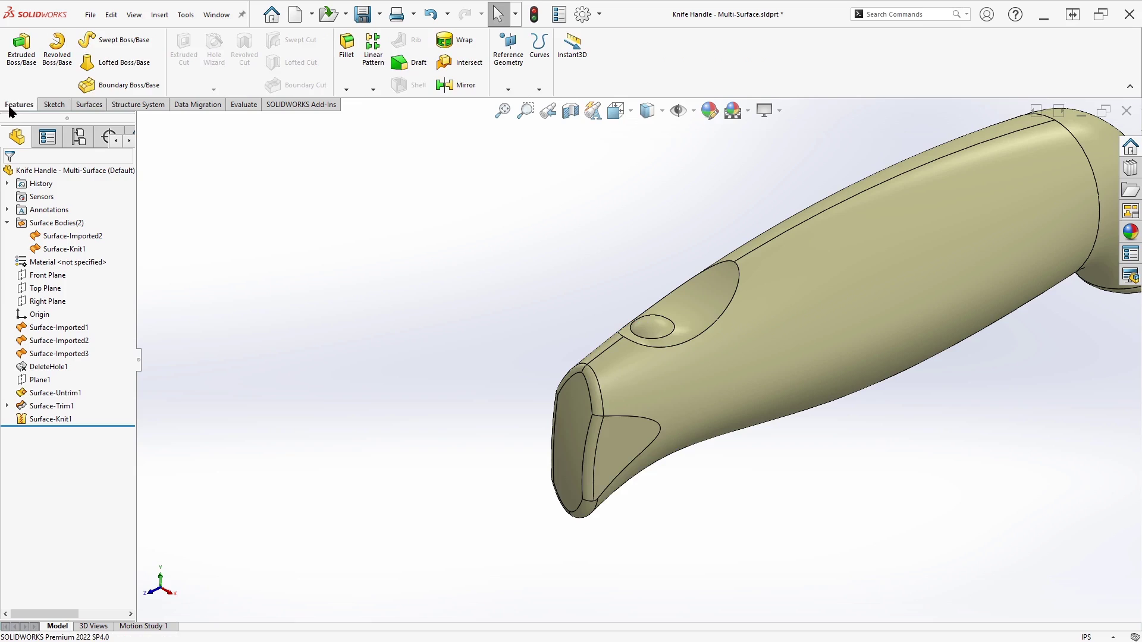
pyautogui.click(460, 63)
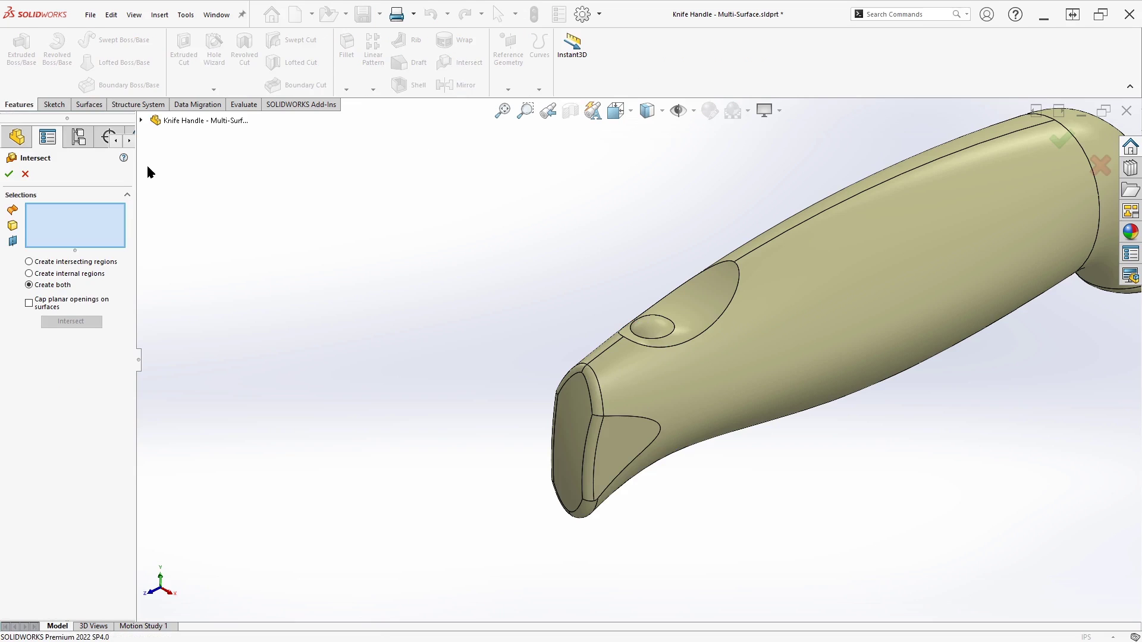
pyautogui.click(142, 120)
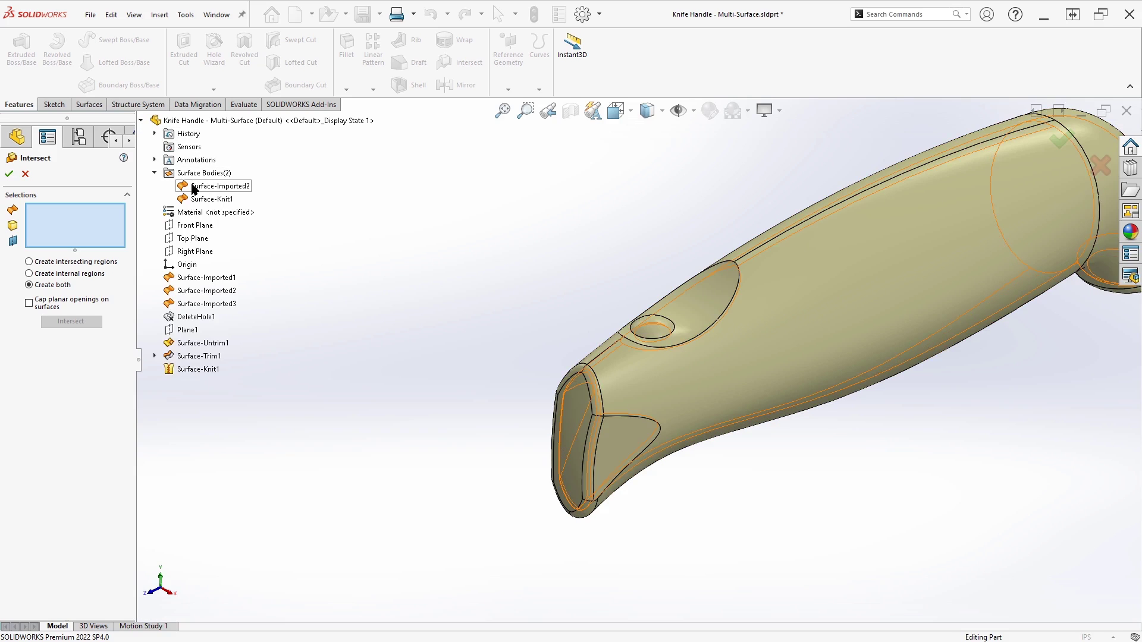
pyautogui.click(194, 187)
pyautogui.click(195, 200)
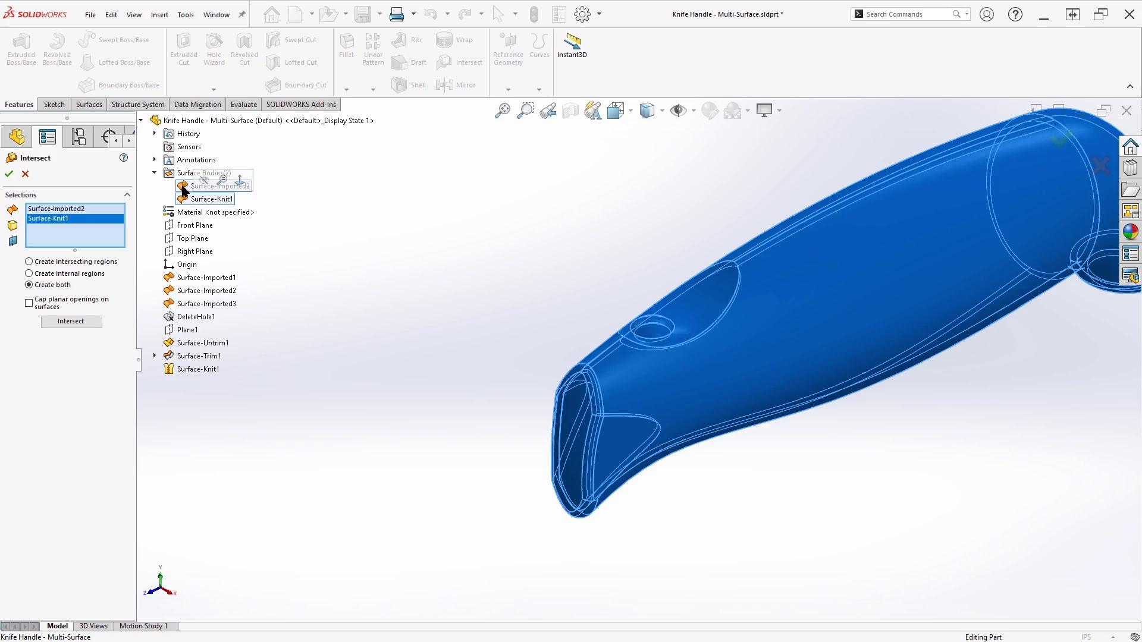
pyautogui.click(29, 274)
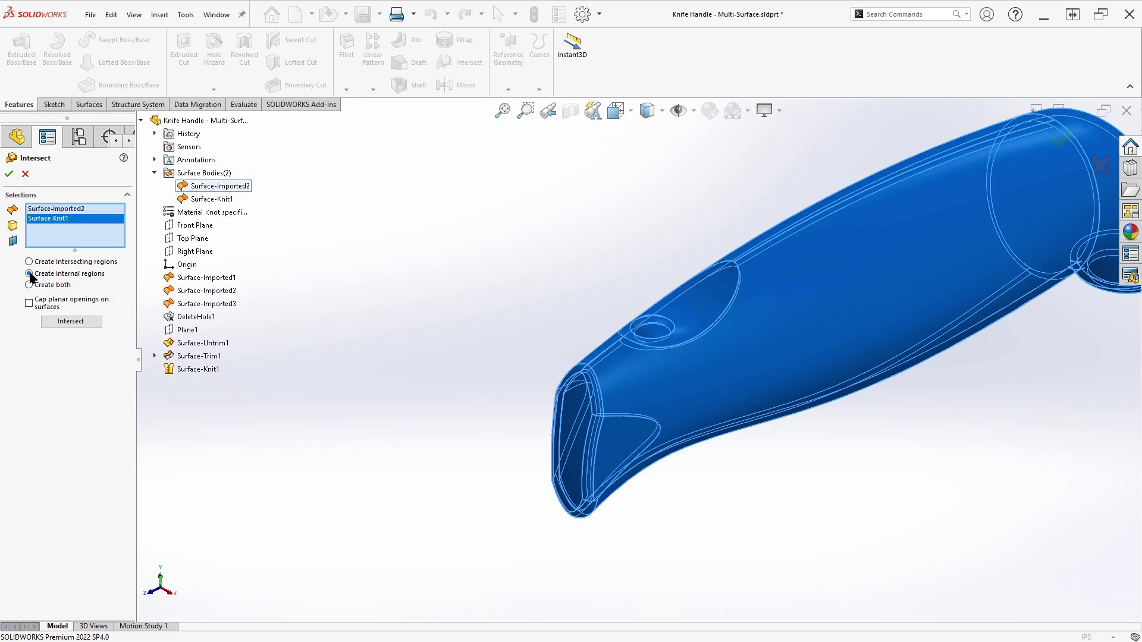
pyautogui.click(71, 321)
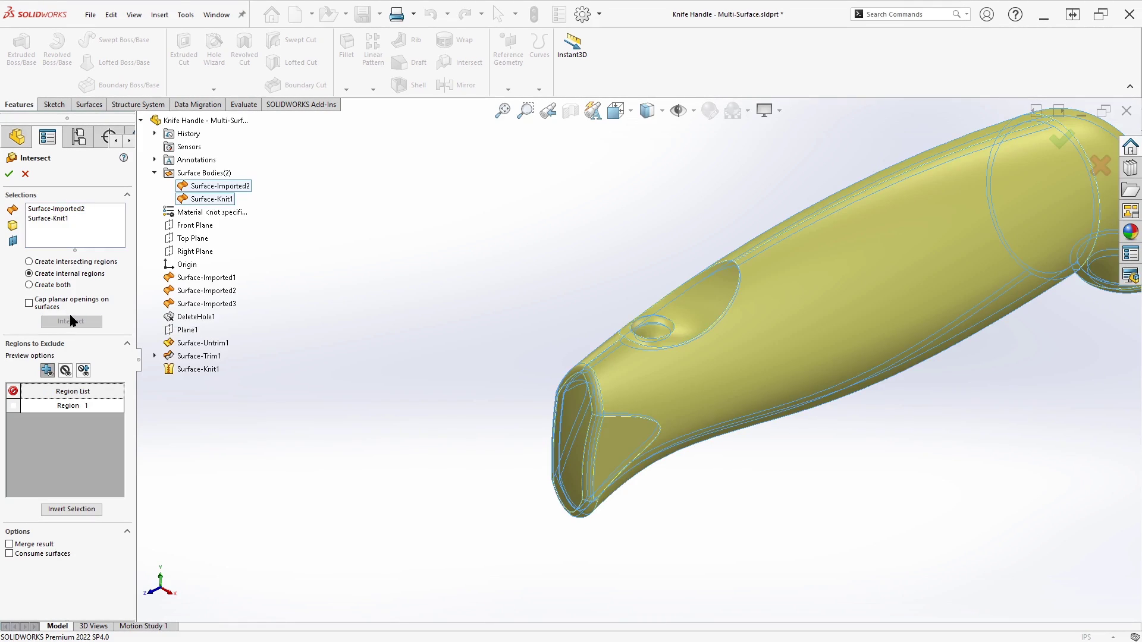
pyautogui.click(46, 405)
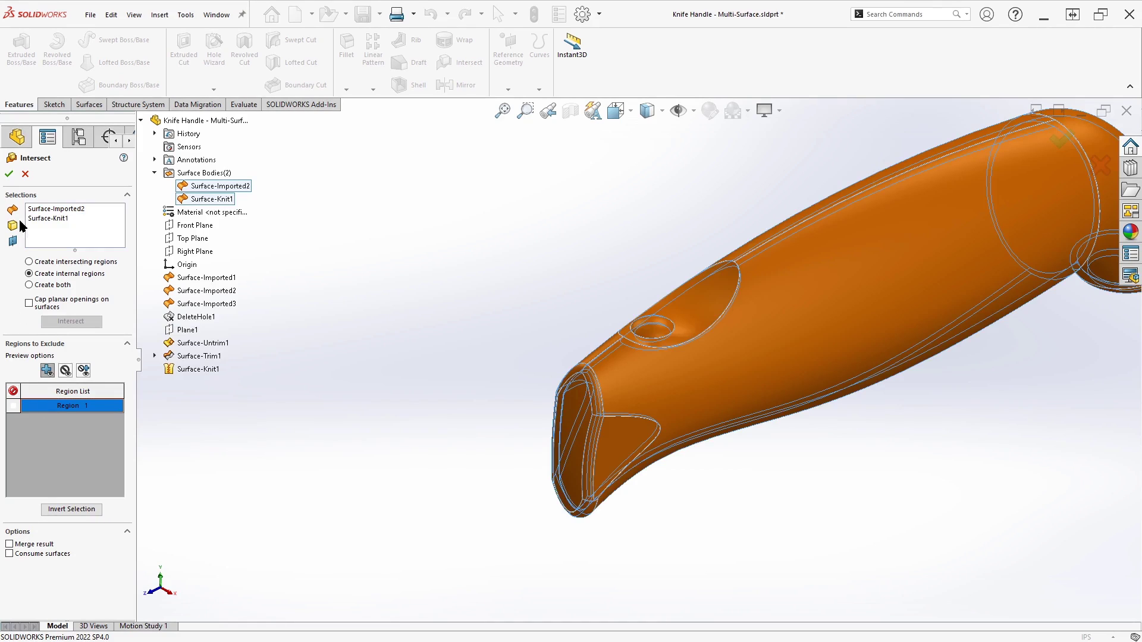
pyautogui.click(10, 174)
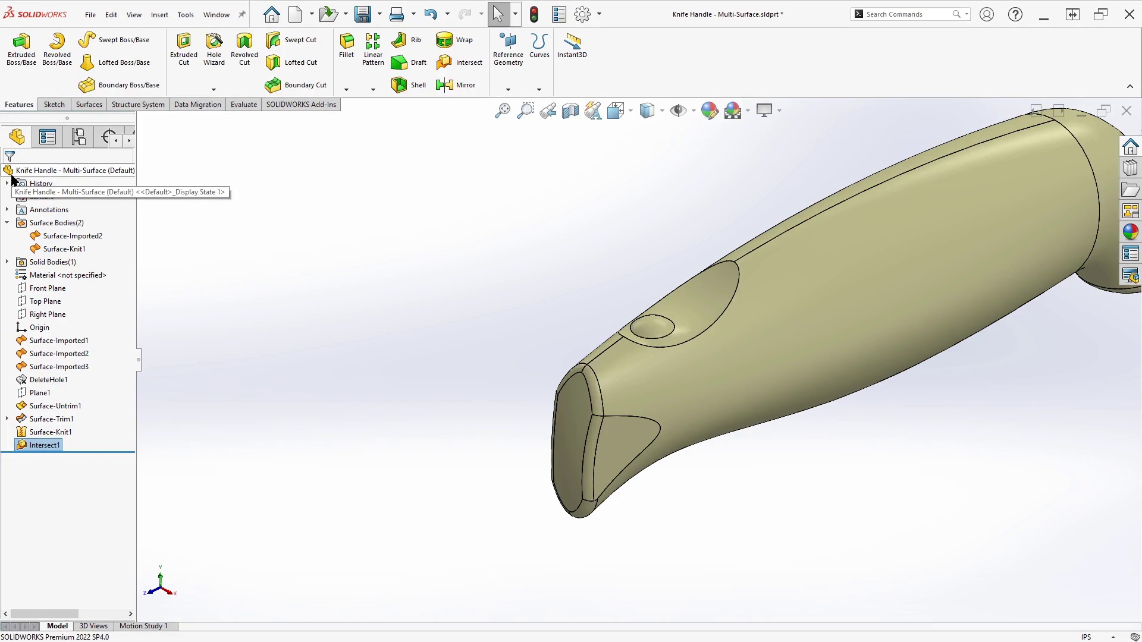
# - Expand the bodies folder and hide the Surface-Imported2 surface body
pyautogui.click(239, 332)
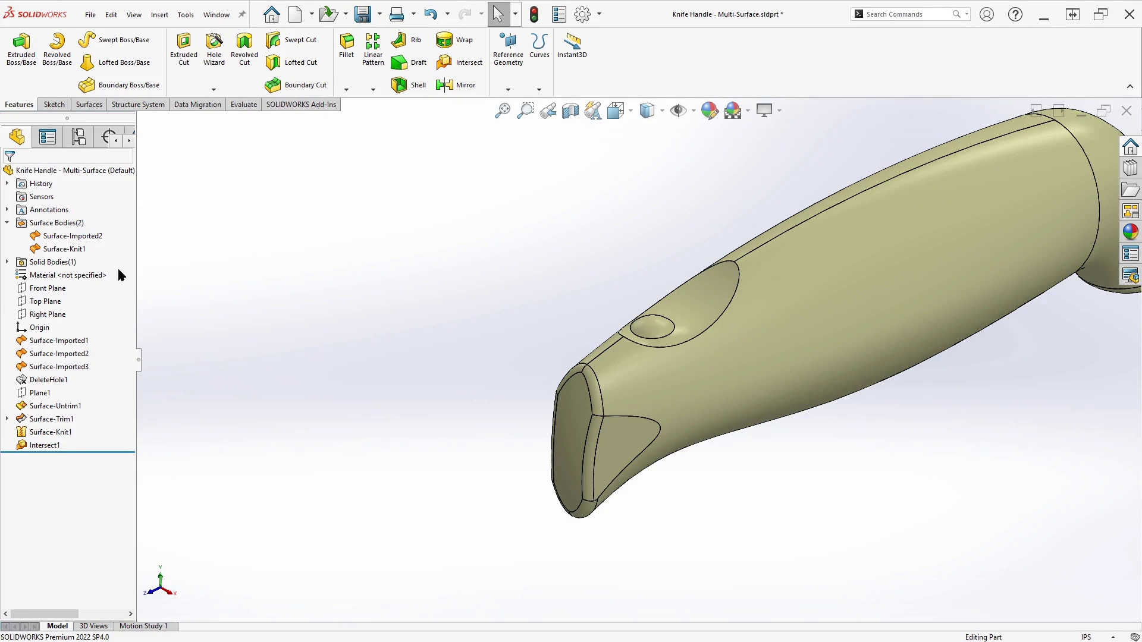
pyautogui.click(7, 262)
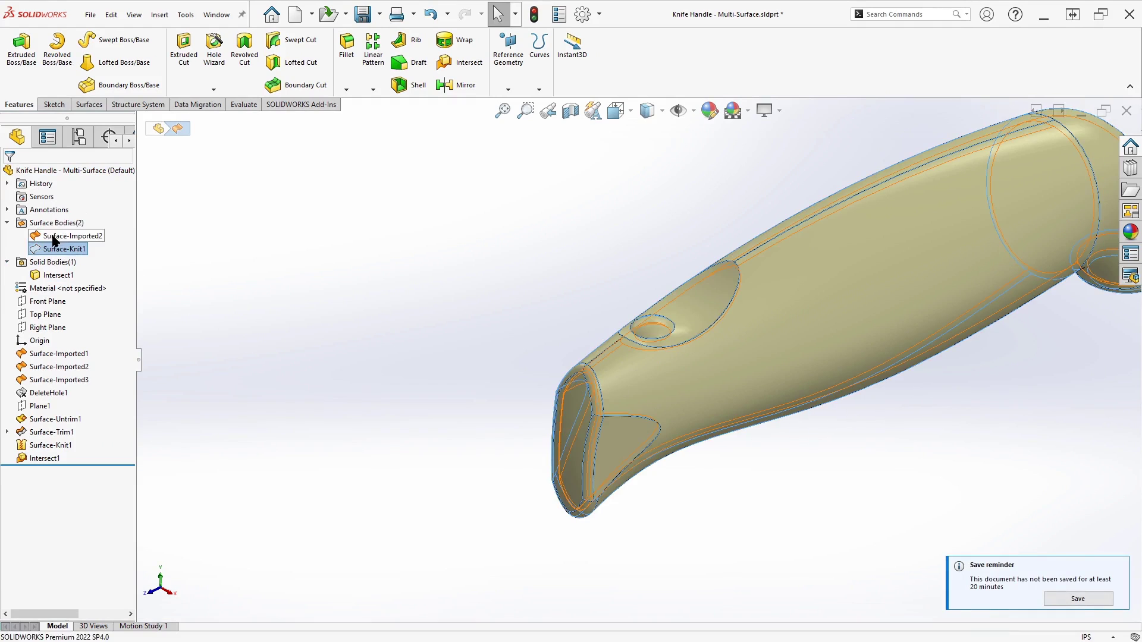
pyautogui.click(59, 236)
pyautogui.click(62, 219)
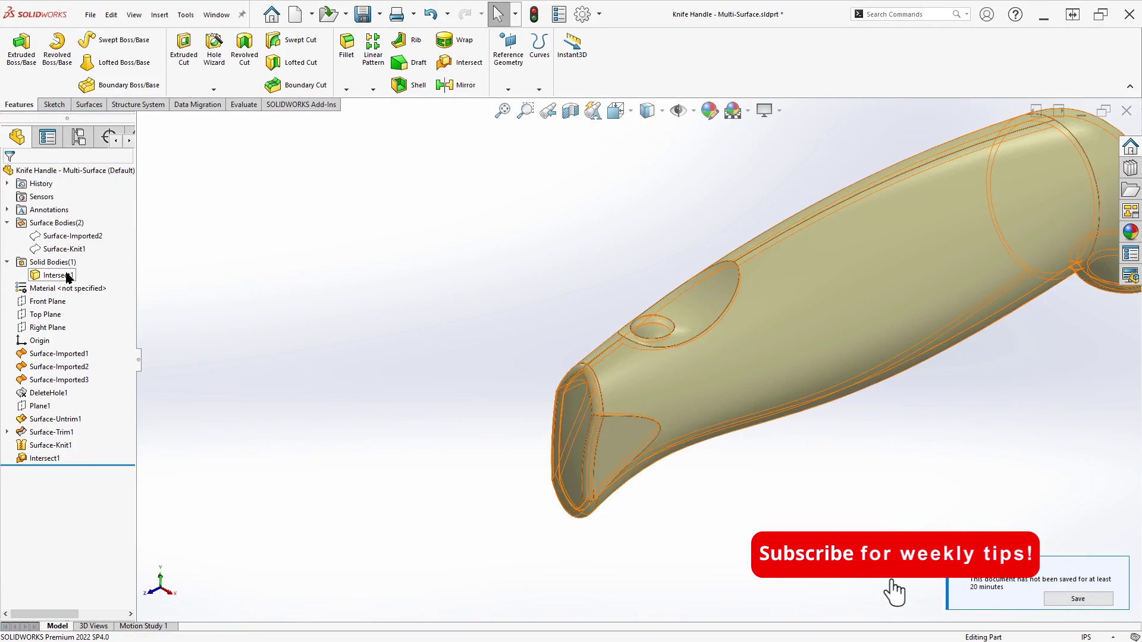
# - Section the Intersect1 body and orbit to confirm its cross-section is filled
pyautogui.click(45, 275)
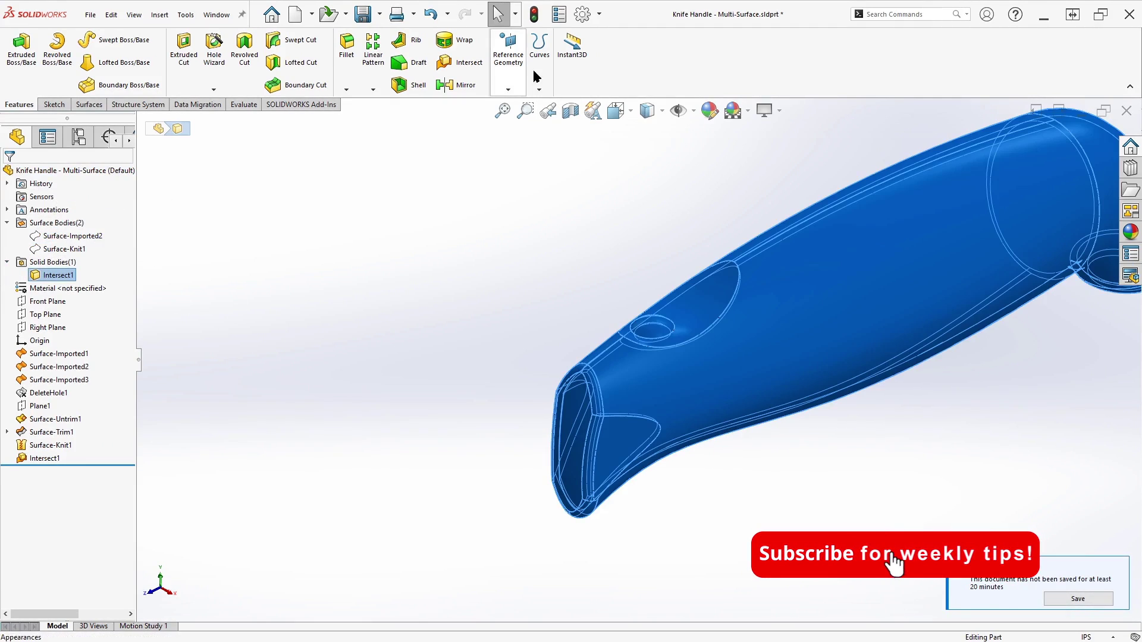
pyautogui.click(570, 110)
pyautogui.click(9, 173)
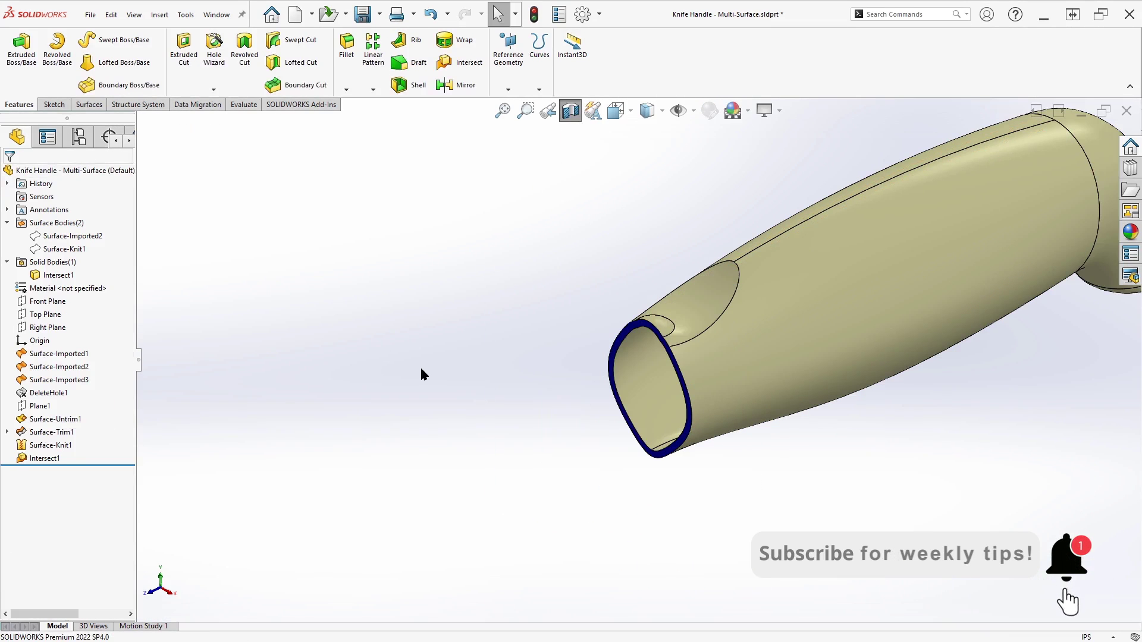
pyautogui.moveTo(663, 398); pyautogui.dragTo(795, 333, button='middle')
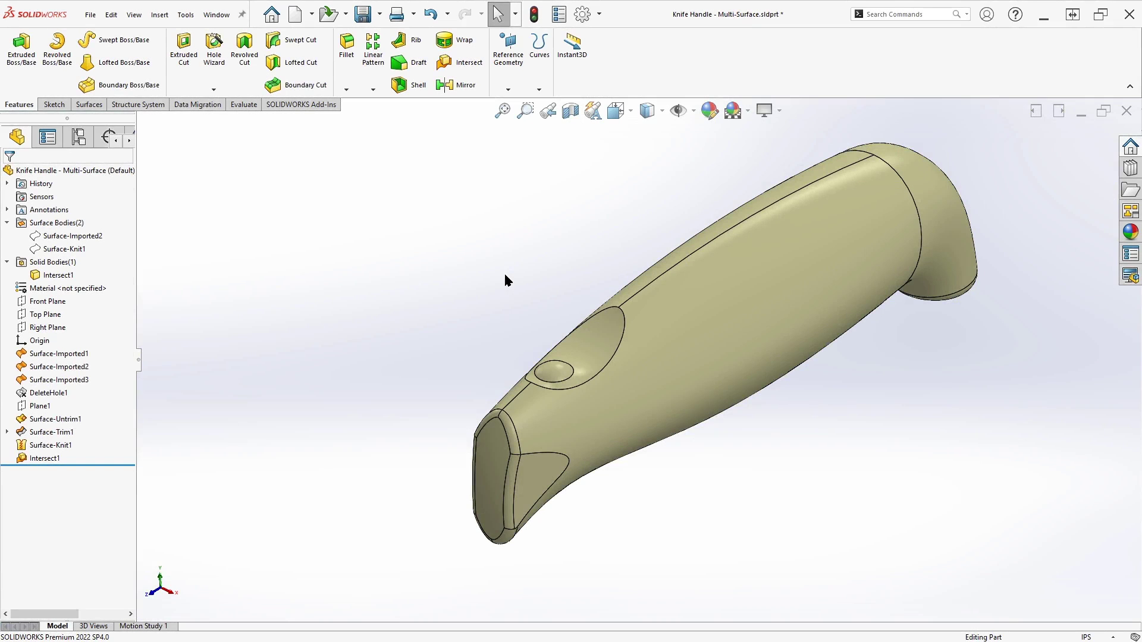